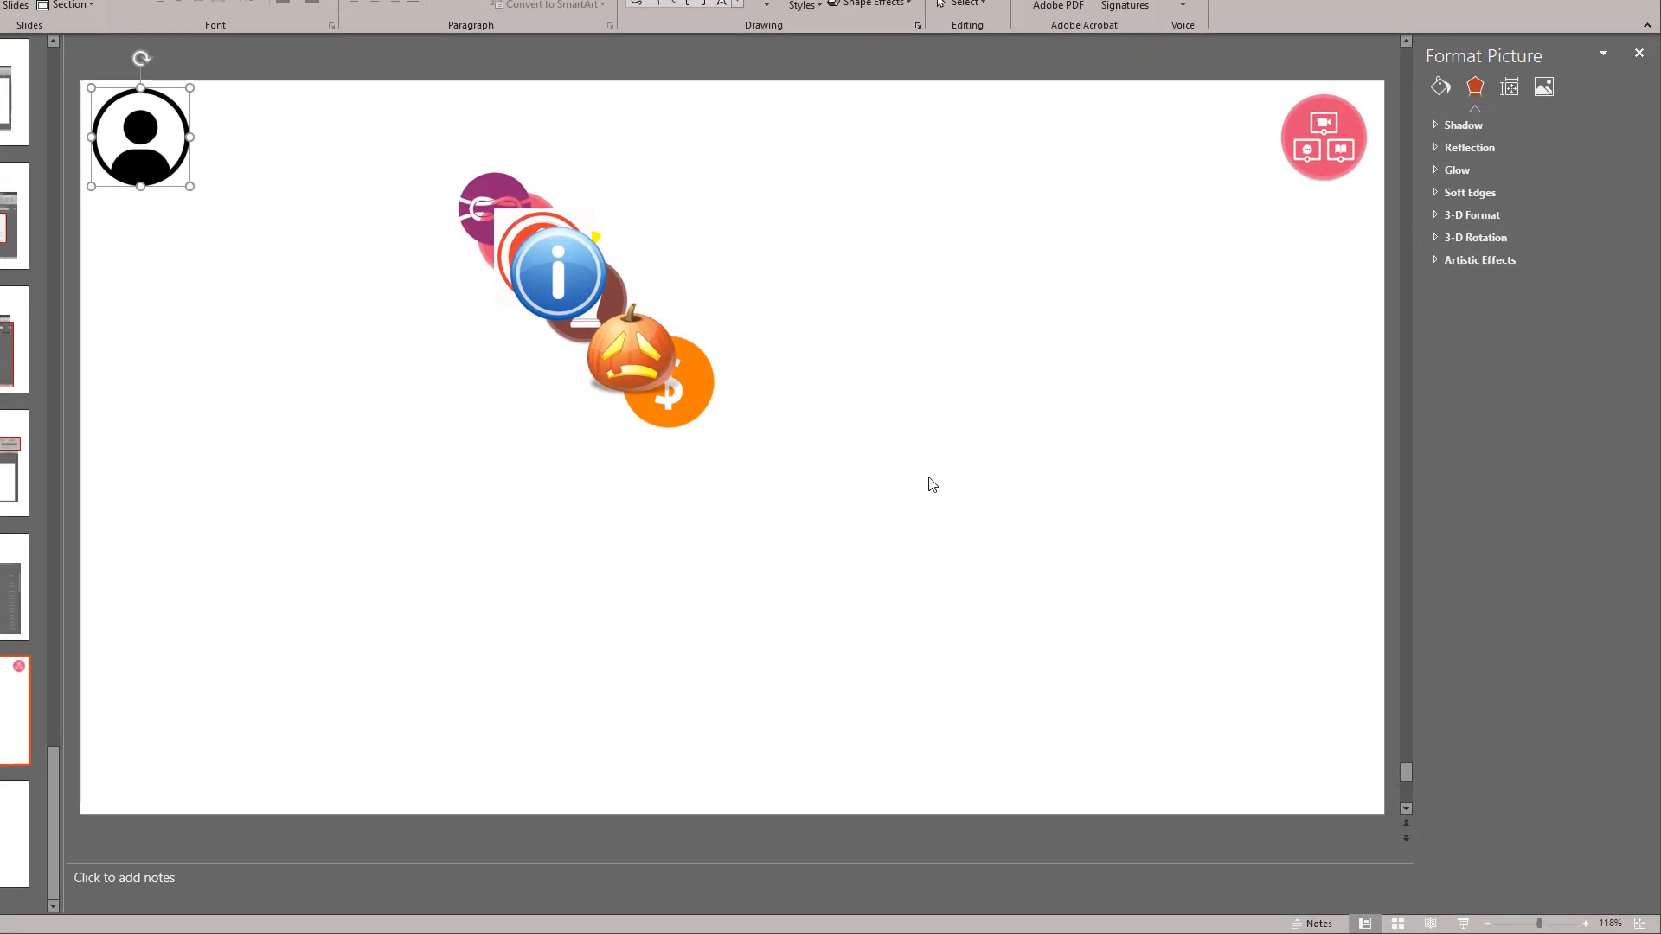
Select all the icons on the slide and distribute them horizontally relative to one another
{"action": "left_click", "coordinate": [1121, 594]}
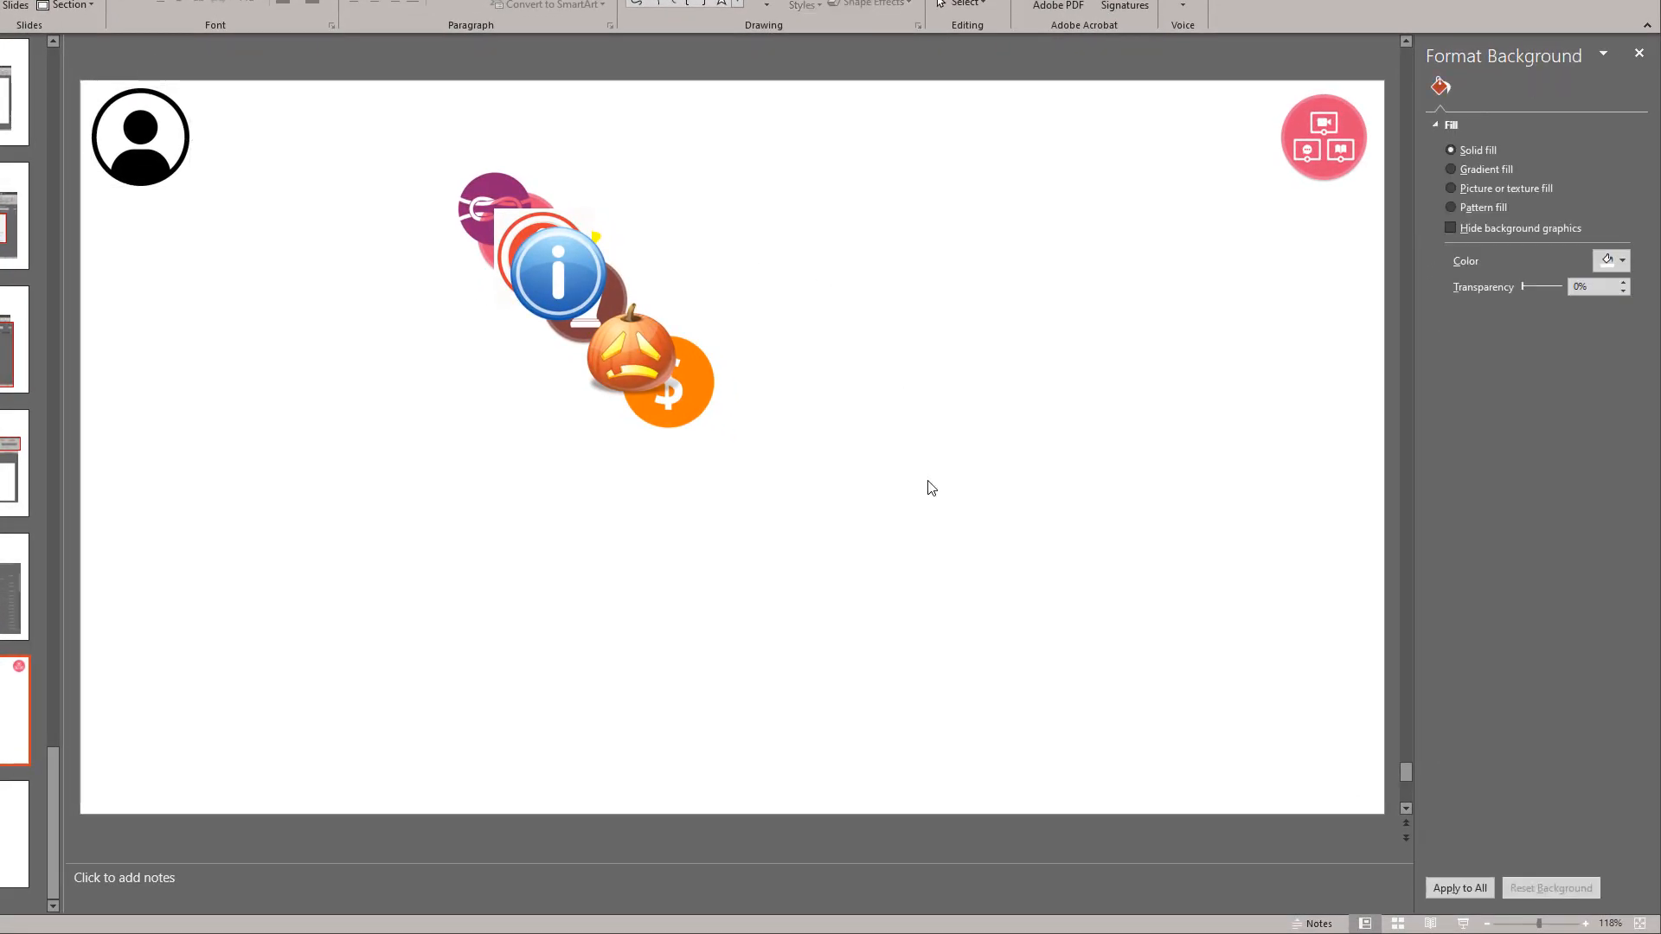
{"action": "key", "text": "ctrl+a"}
{"action": "left_click", "coordinate": [771, 5]}
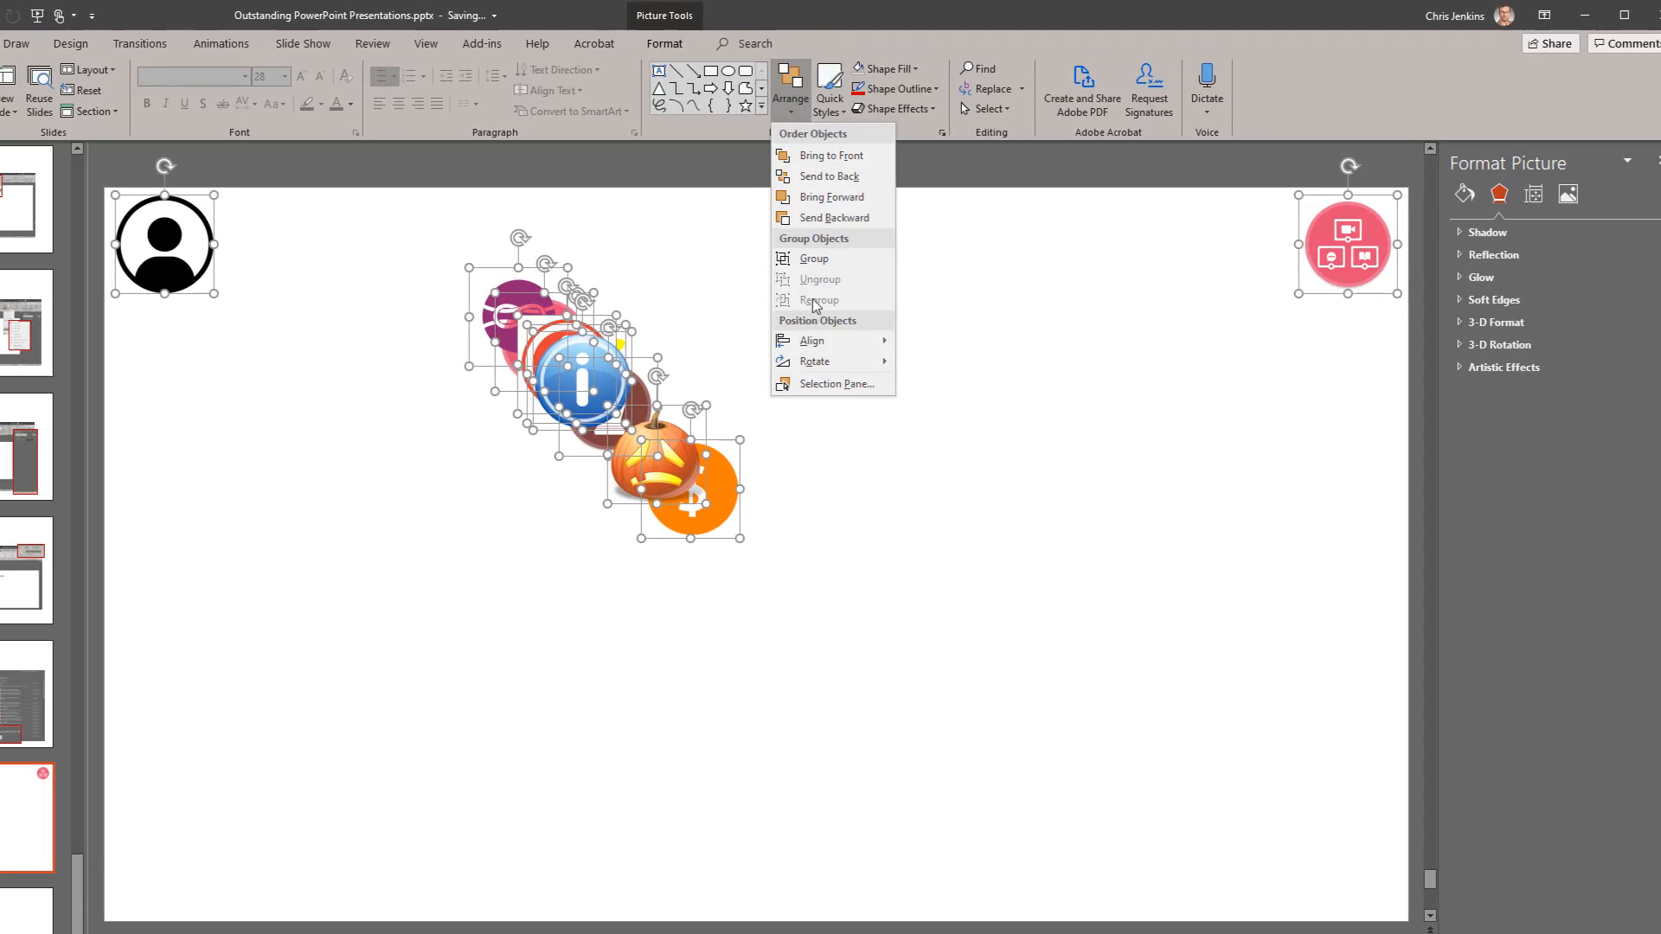
{"action": "mouse_move", "coordinate": [788, 341]}
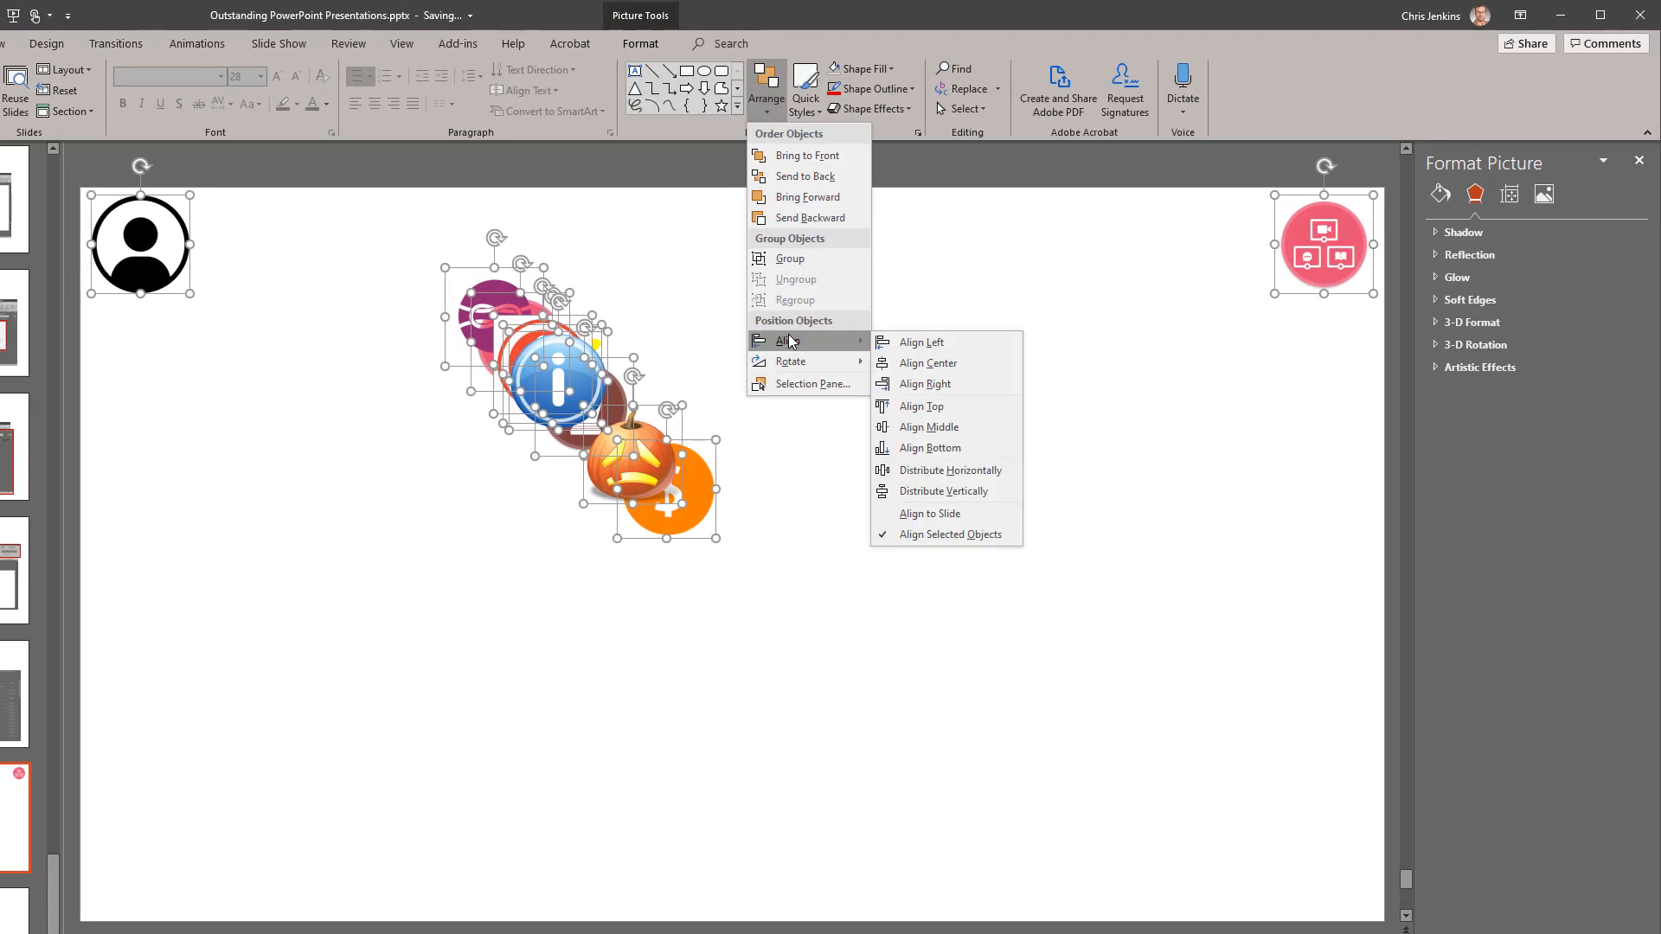
{"action": "left_click", "coordinate": [917, 469]}
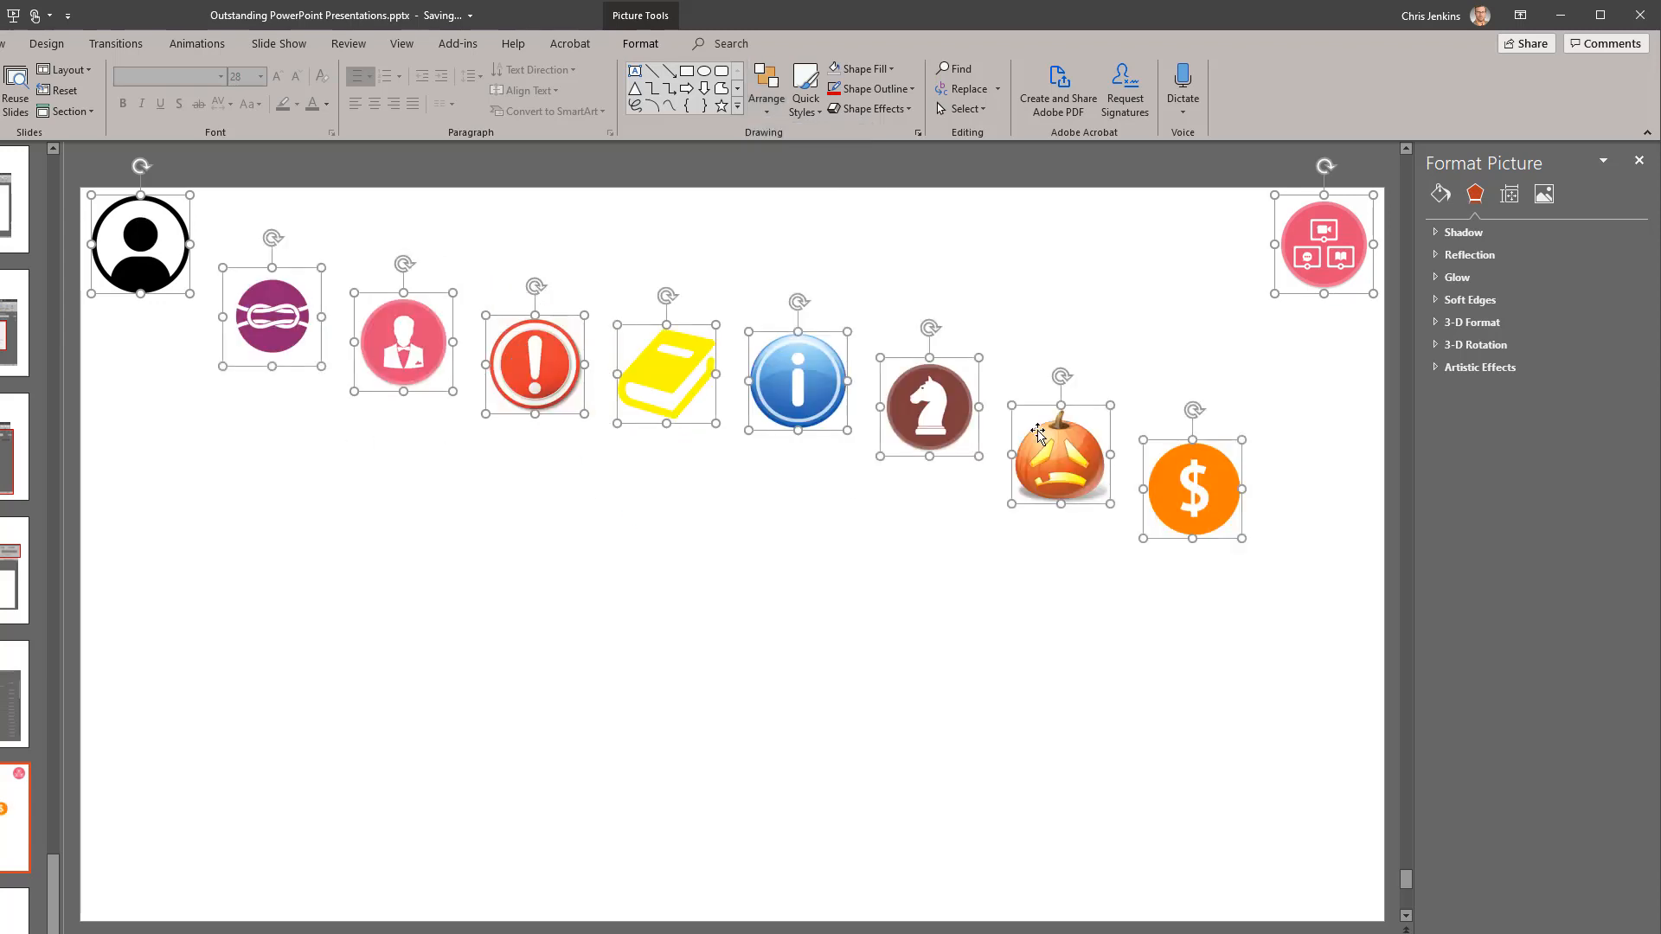
Align all the icons by their middles and move the row up near the slide's upper edge
{"action": "left_click", "coordinate": [771, 110]}
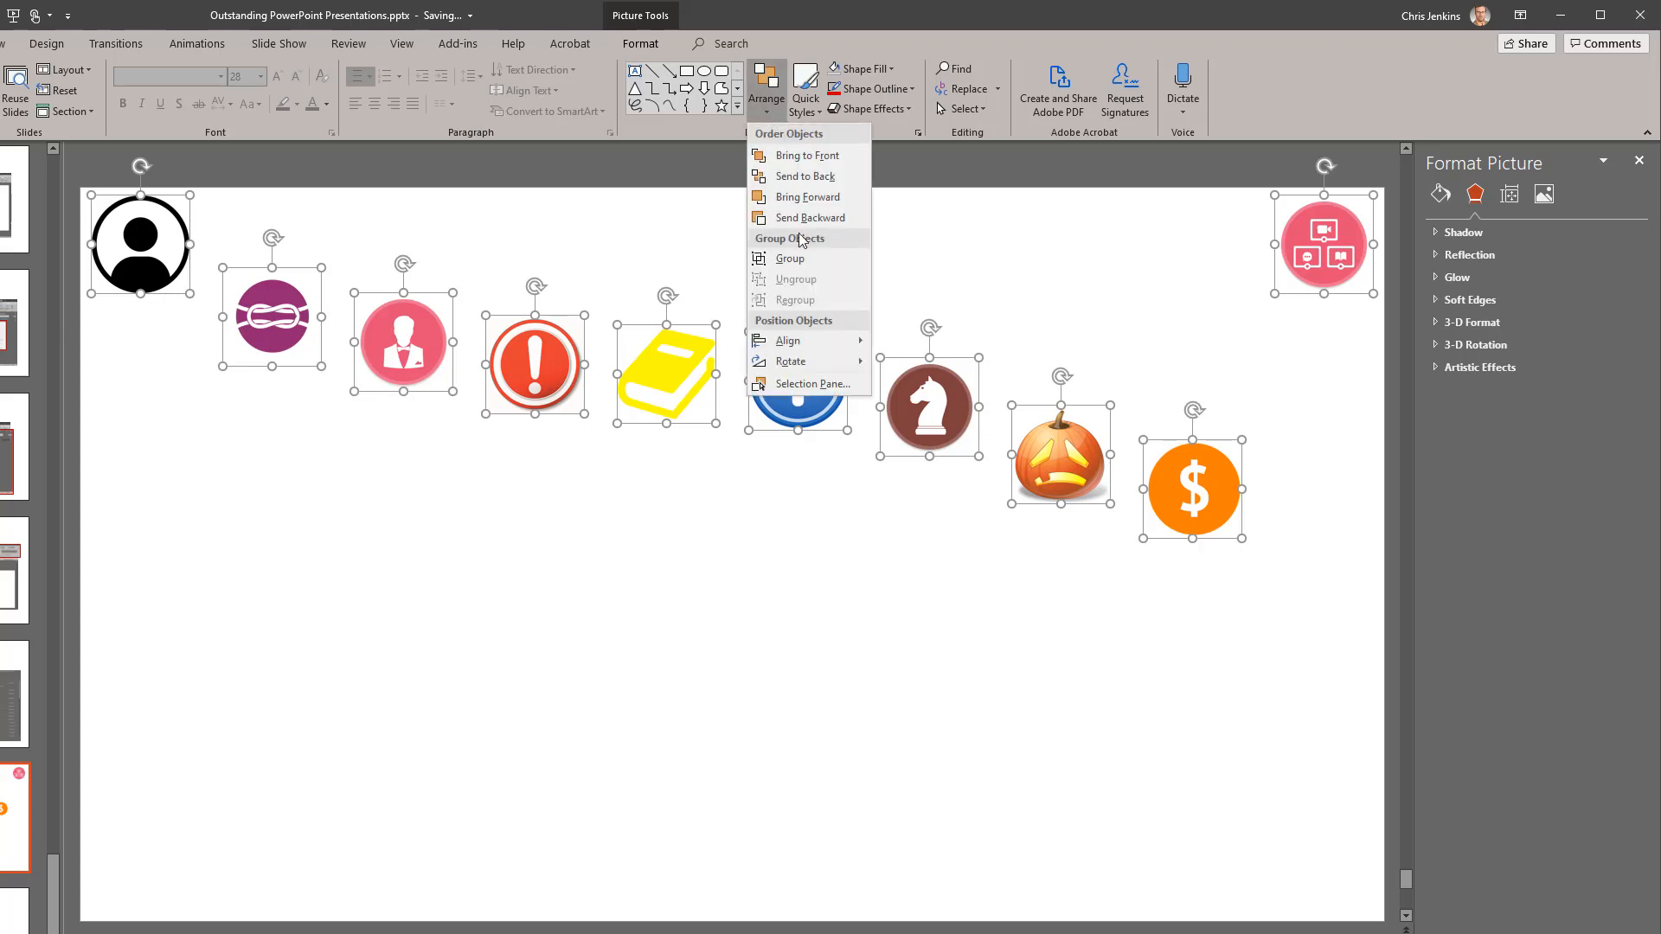
{"action": "mouse_move", "coordinate": [806, 342]}
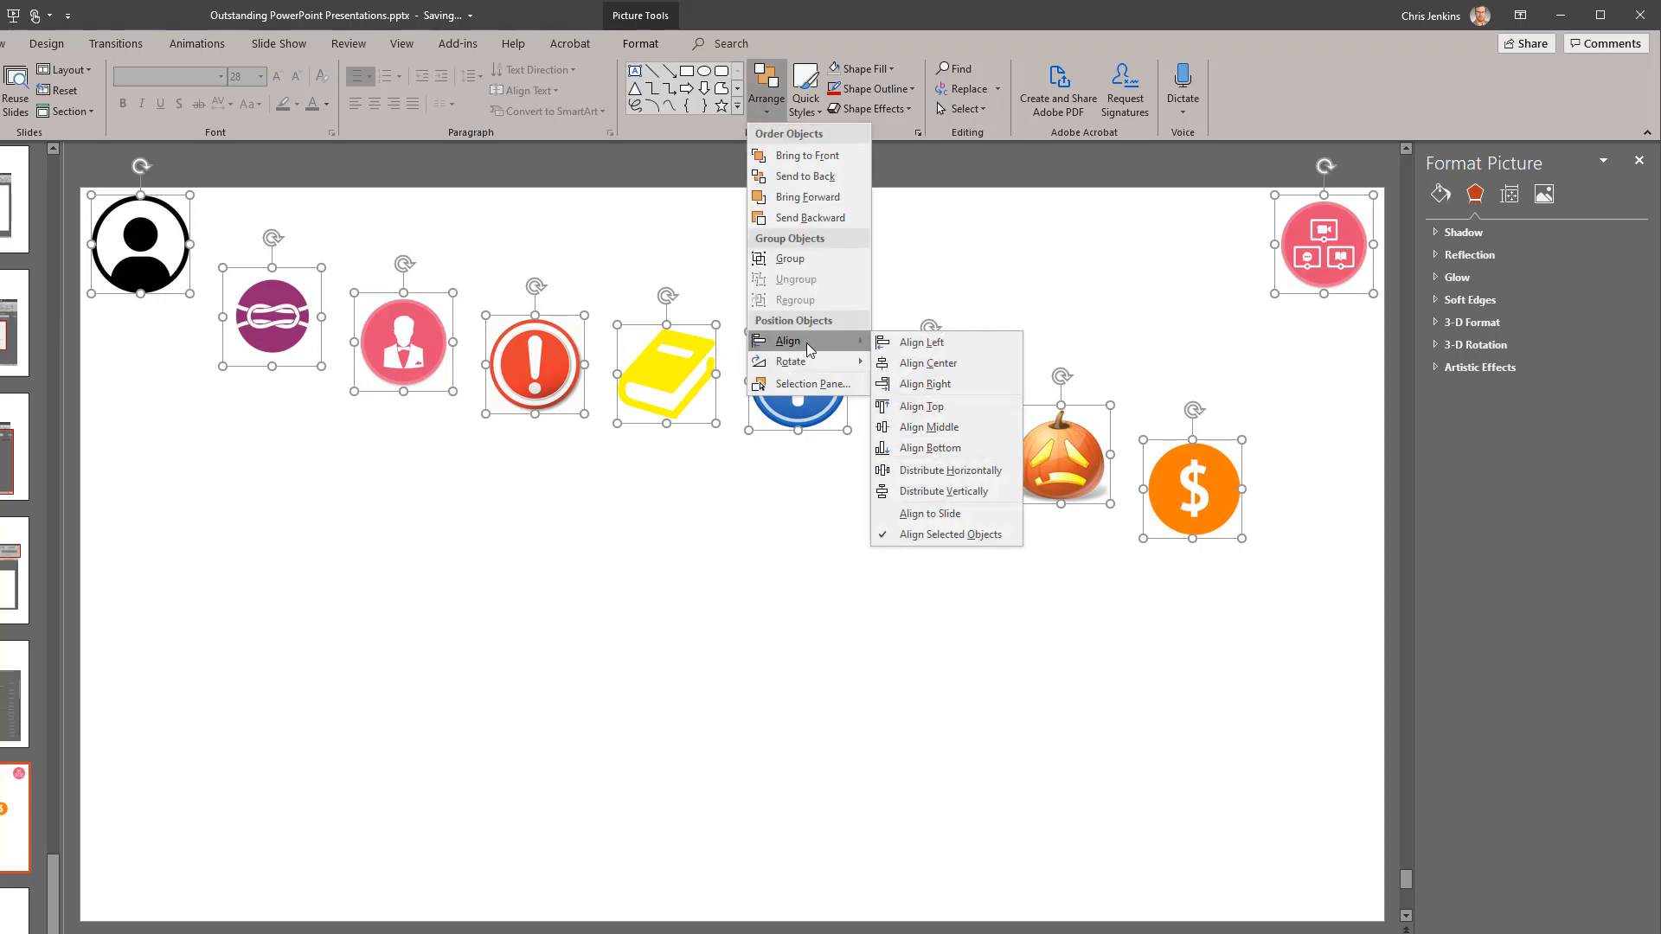
{"action": "left_click", "coordinate": [935, 428]}
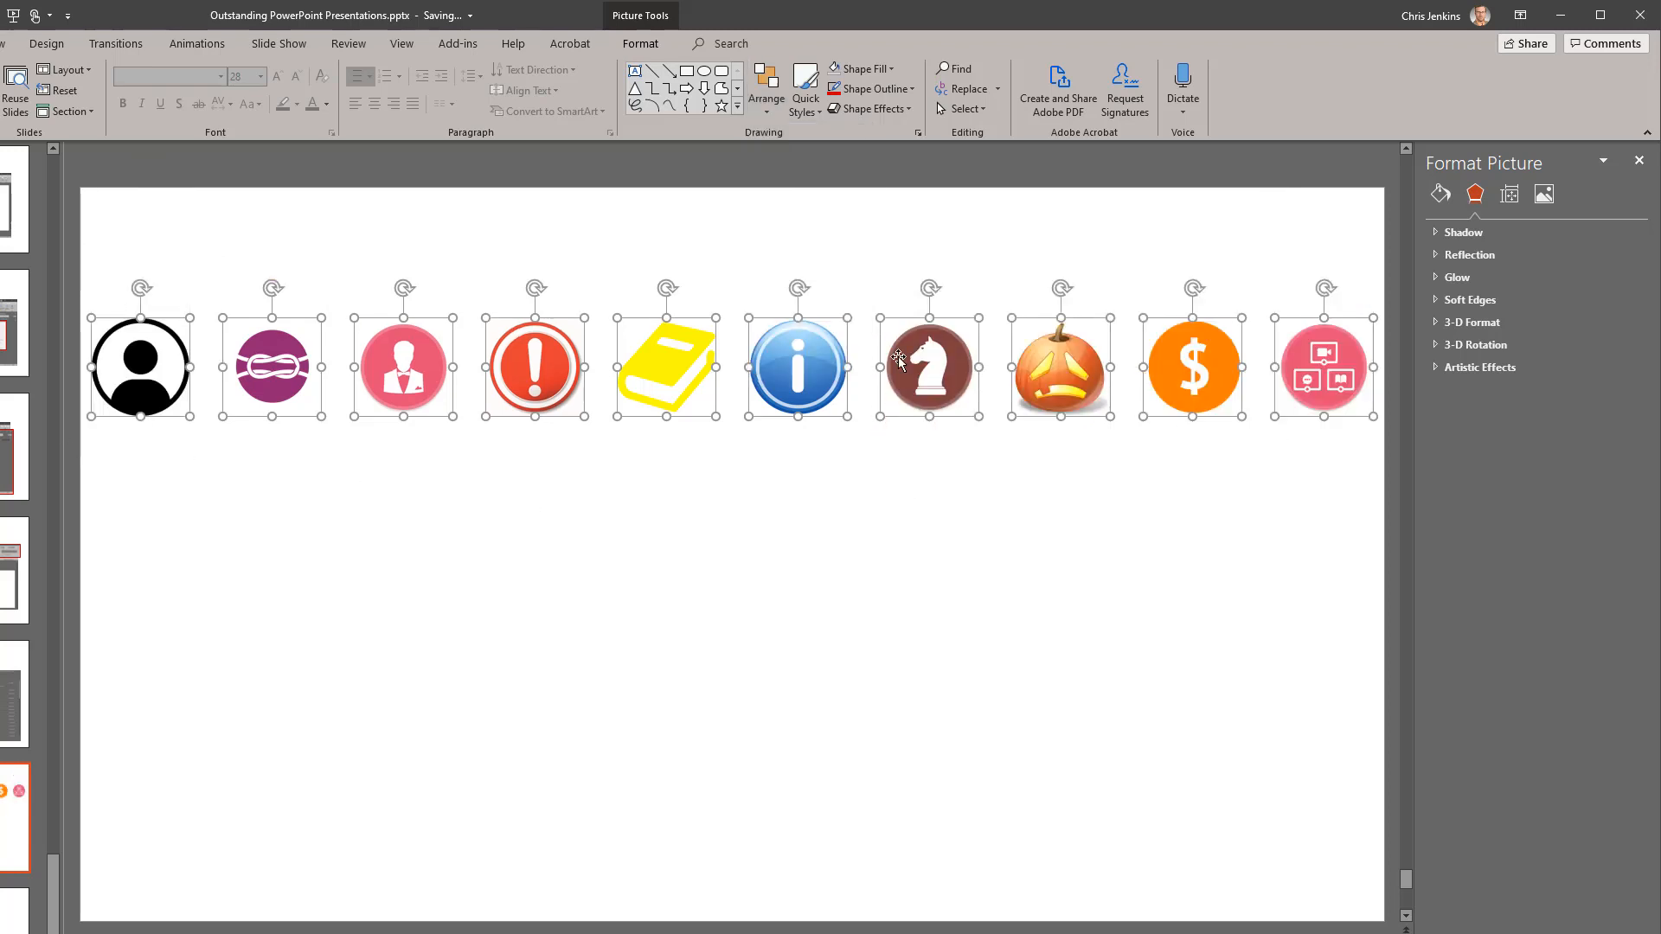
{"action": "left_click_drag", "start_coordinate": [813, 322], "coordinate": [819, 206]}
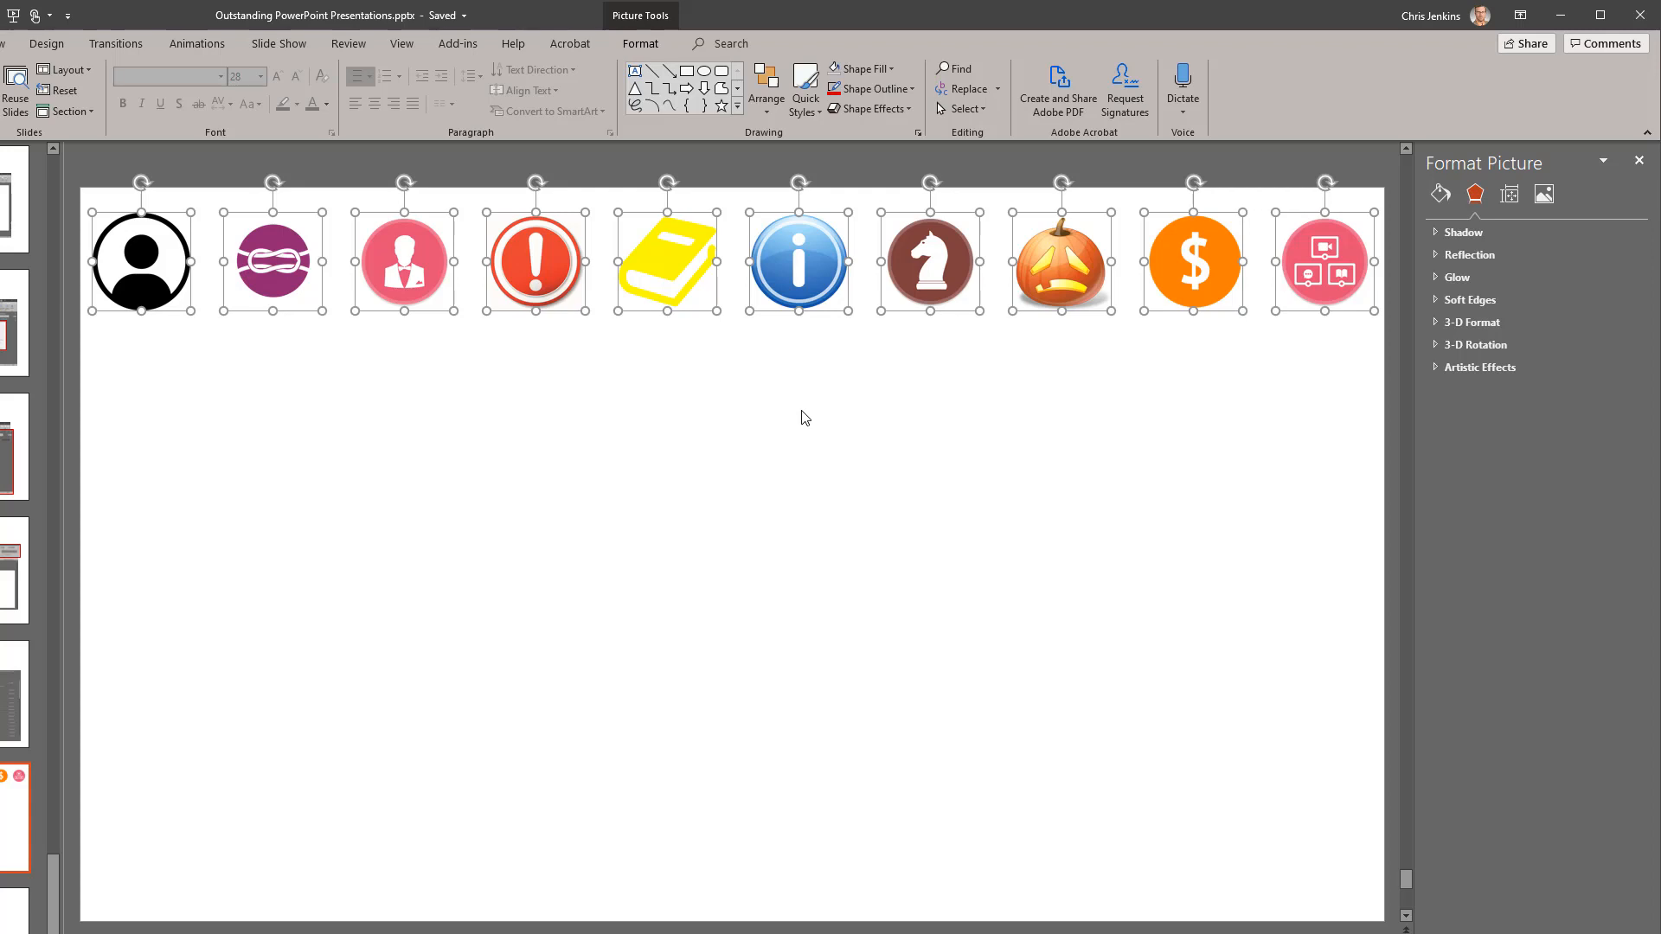
{"action": "left_click", "coordinate": [805, 418]}
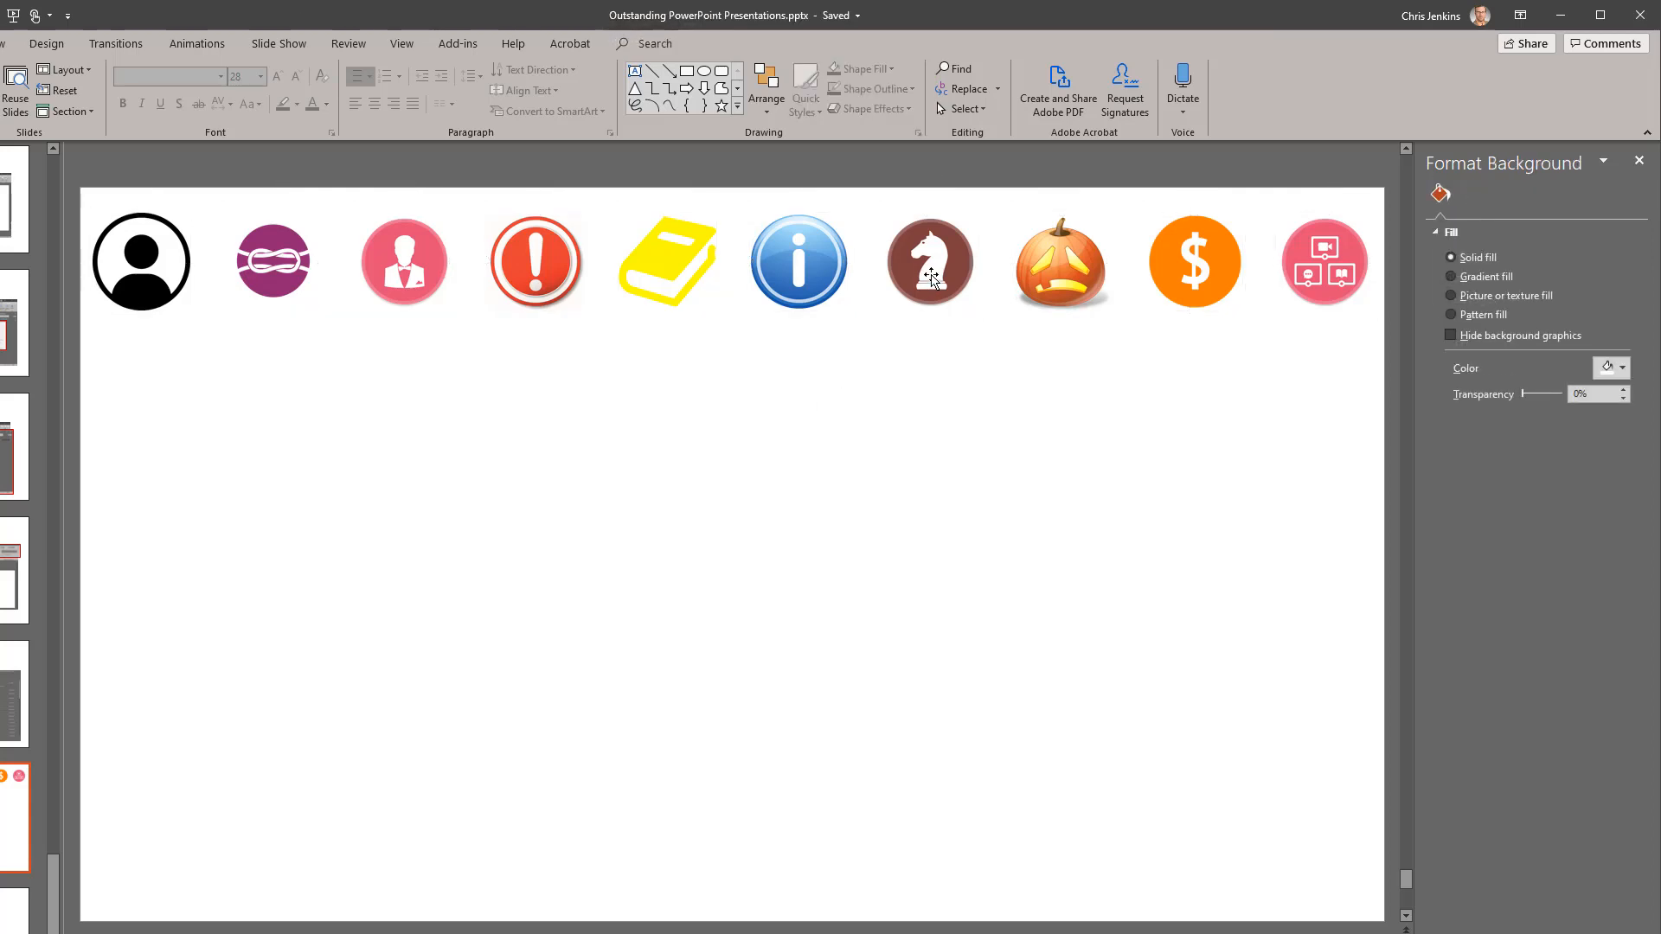
Move the chess knight icon so it overlaps the blue info icon, and send it backward one level
{"action": "left_click", "coordinate": [872, 275]}
{"action": "mouse_move", "coordinate": [871, 275]}
{"action": "left_mouse_down"}
{"action": "mouse_move", "coordinate": [938, 275]}
{"action": "mouse_move", "coordinate": [873, 277]}
{"action": "left_mouse_up"}
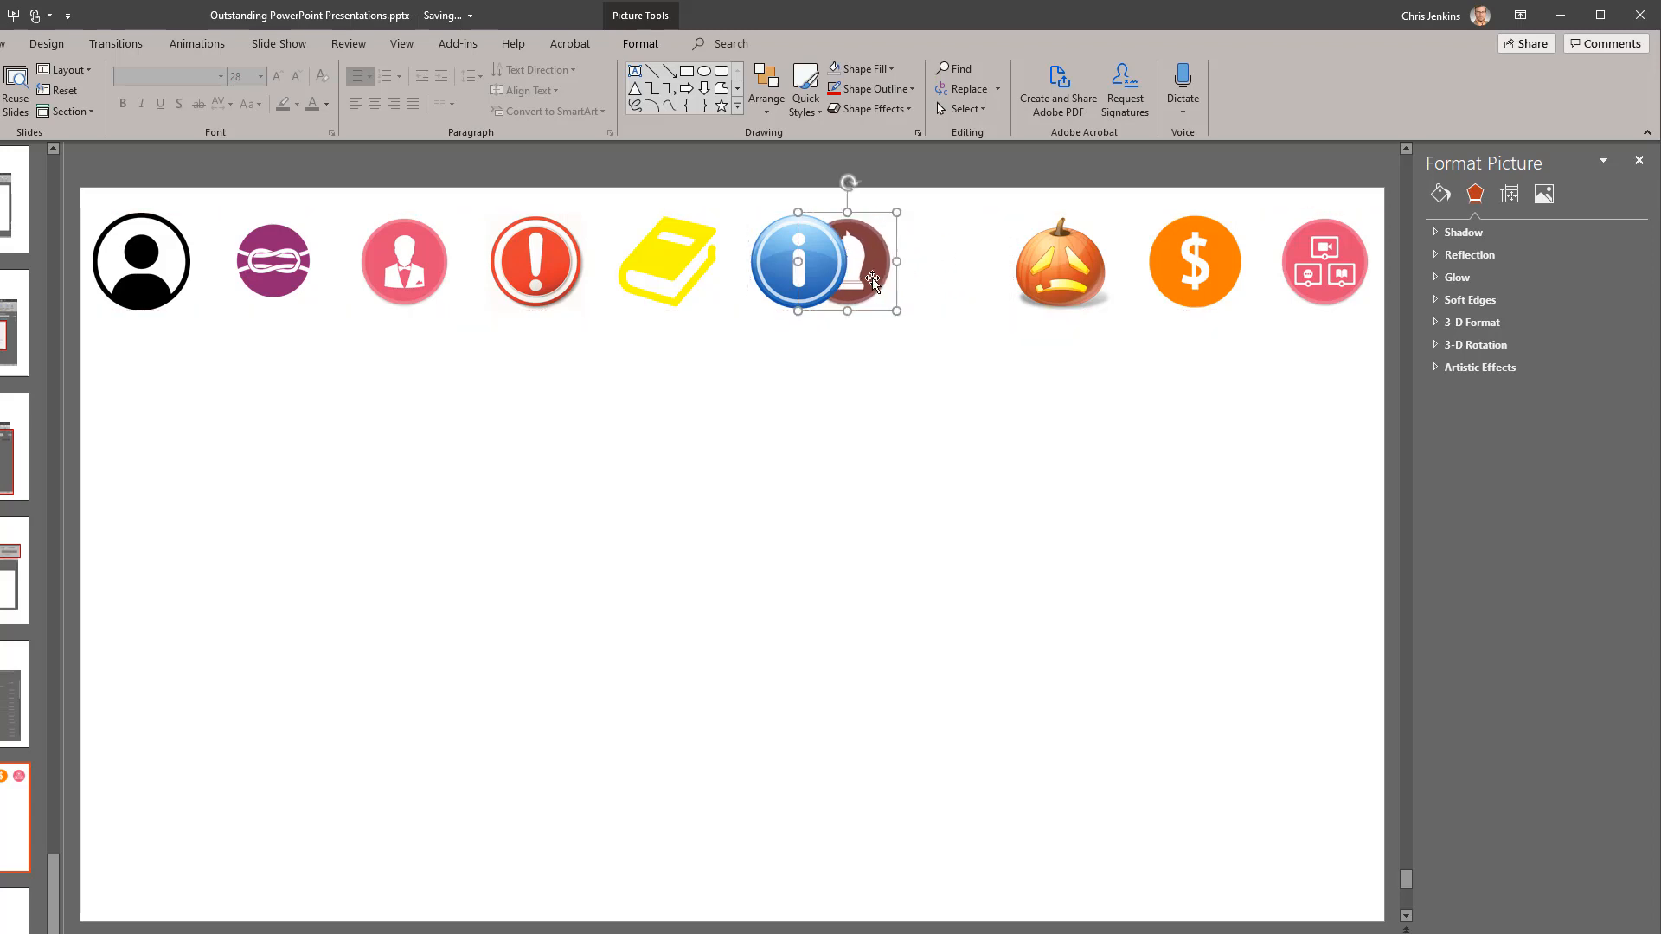
{"action": "left_click", "coordinate": [829, 111]}
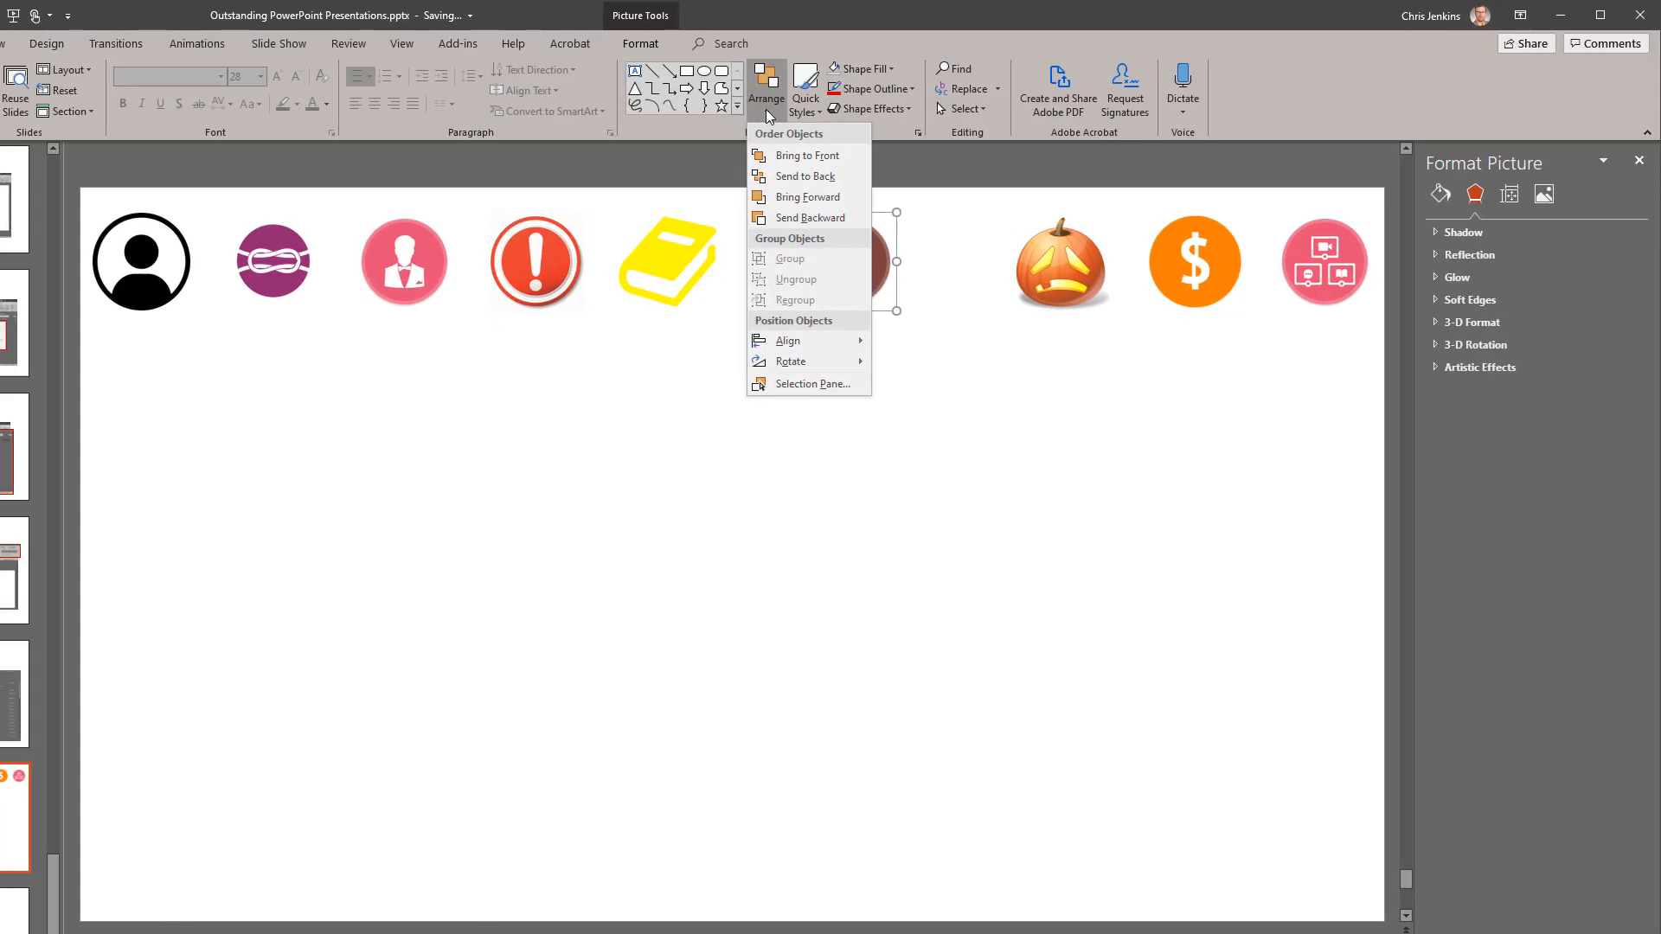
{"action": "left_click", "coordinate": [810, 217]}
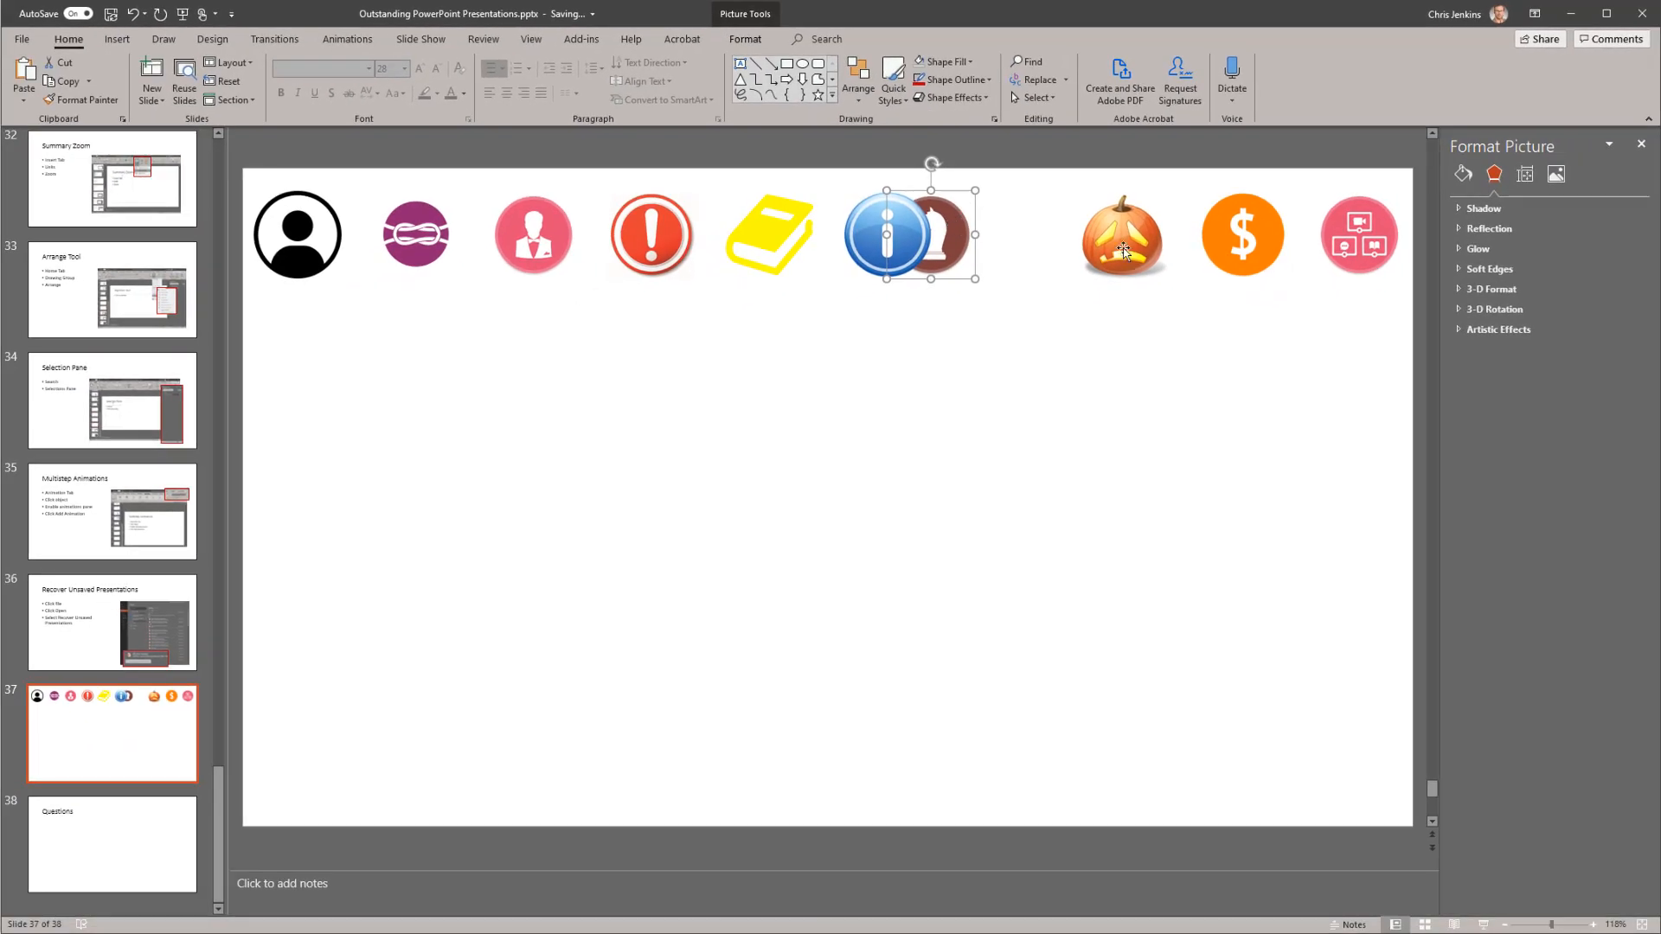
Bring the chess knight icon forward in front of the blue info icon
{"action": "left_click", "coordinate": [778, 111]}
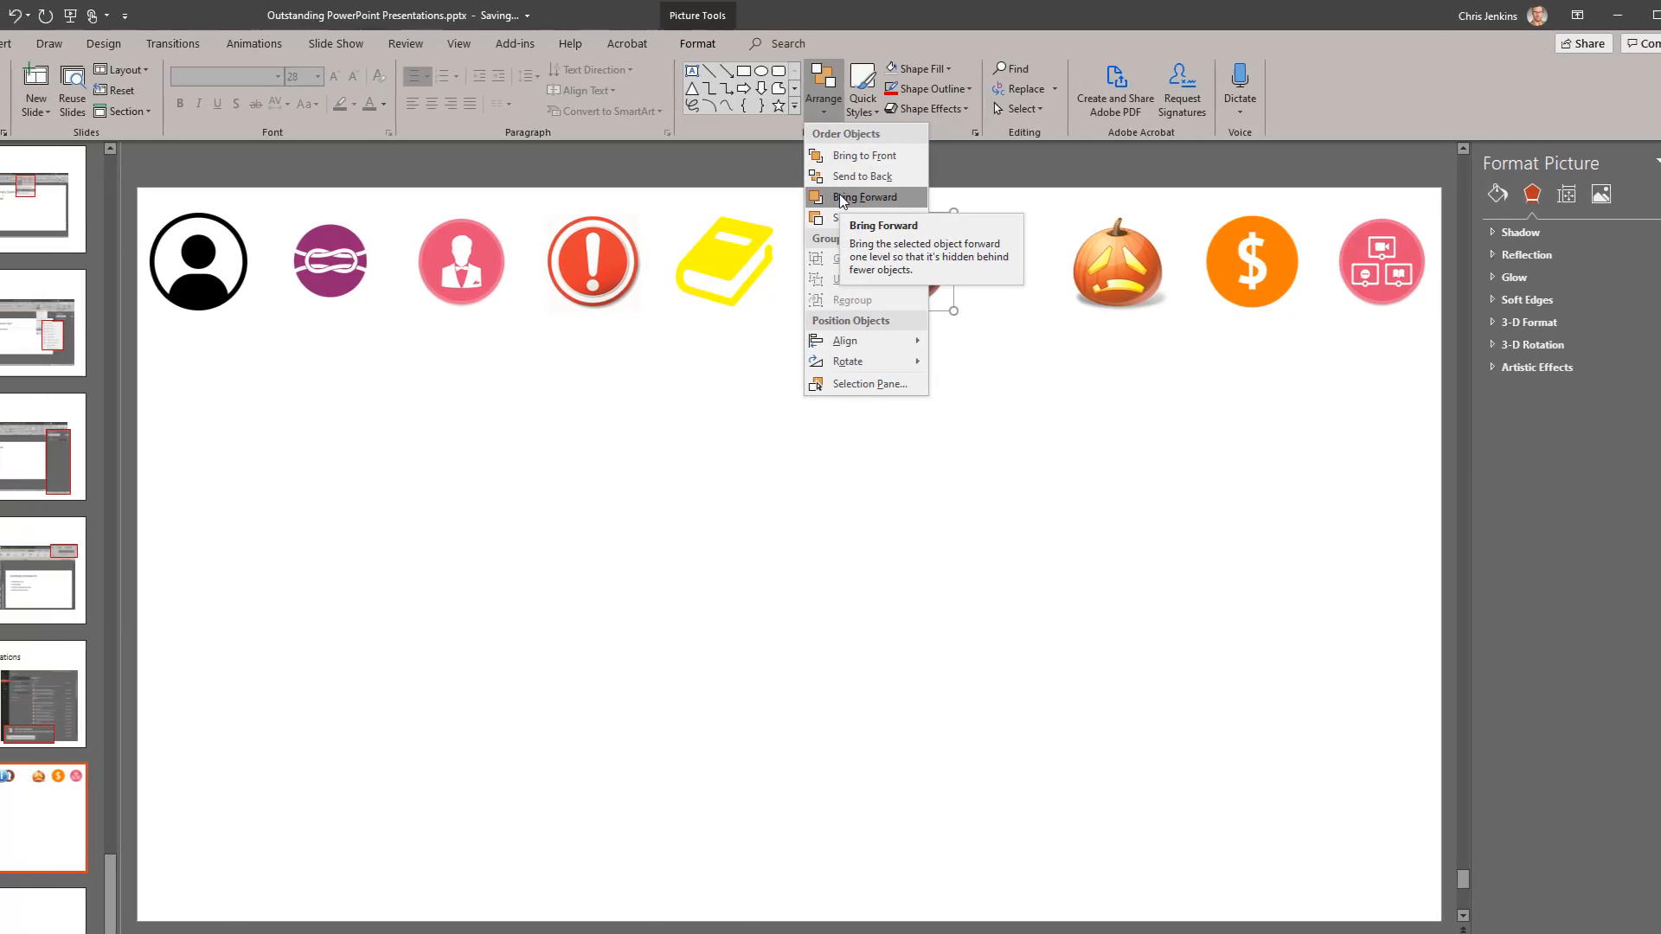
{"action": "left_click", "coordinate": [789, 196]}
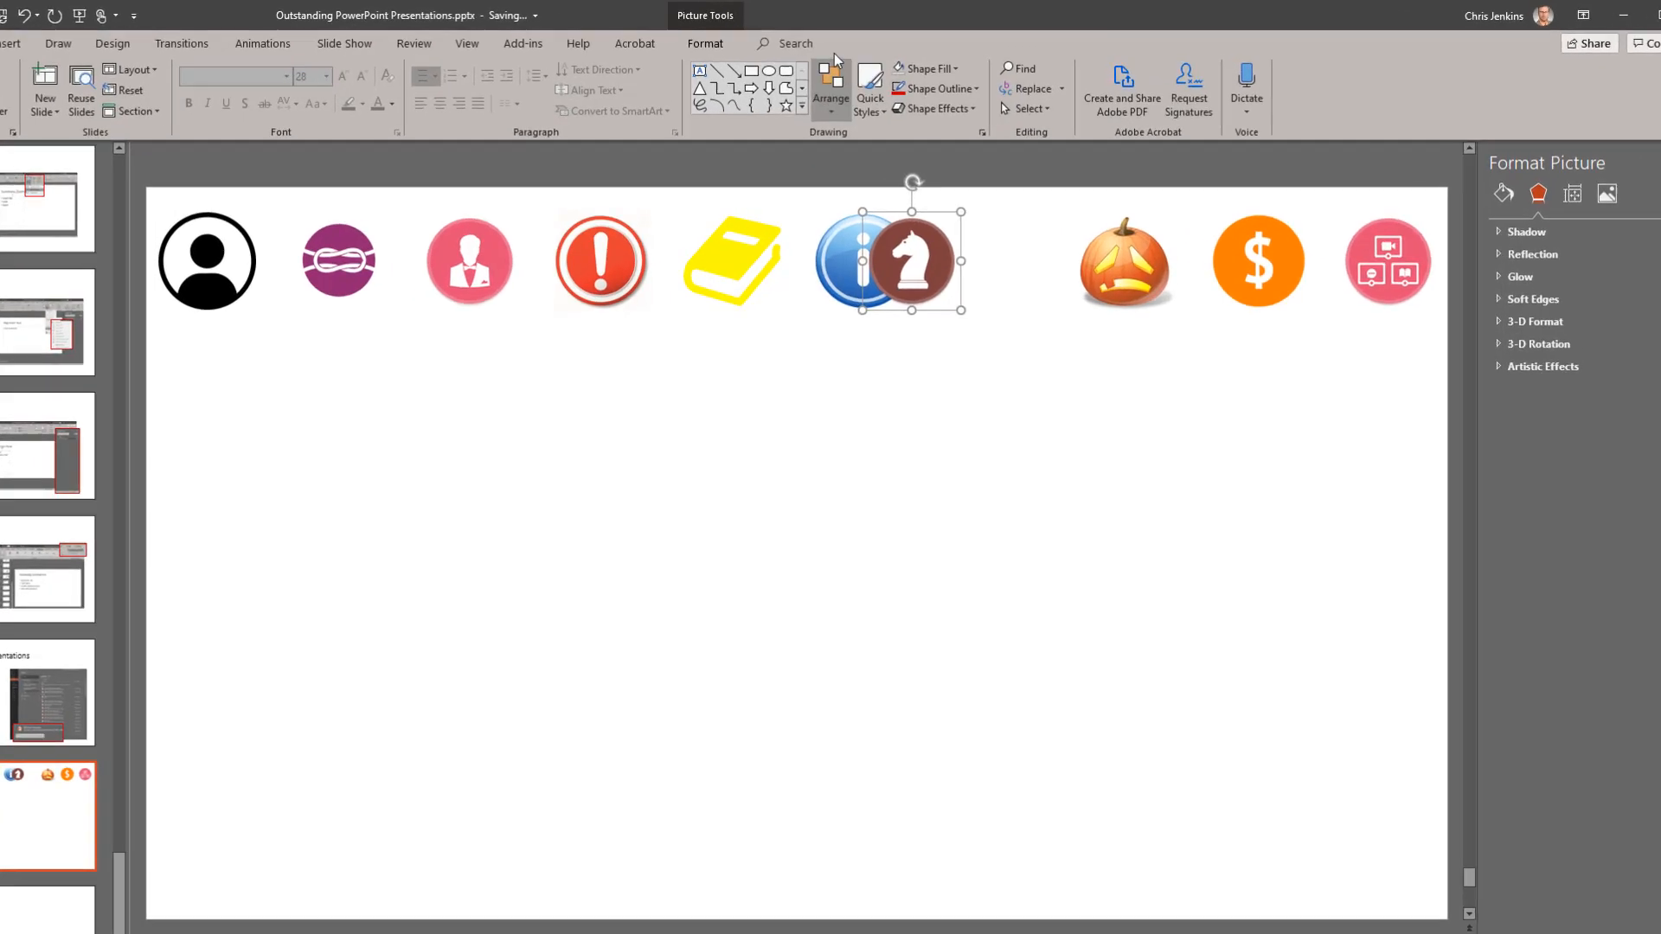
Search the commands for "Selection" and display the Selection Pane
{"action": "left_click", "coordinate": [836, 38]}
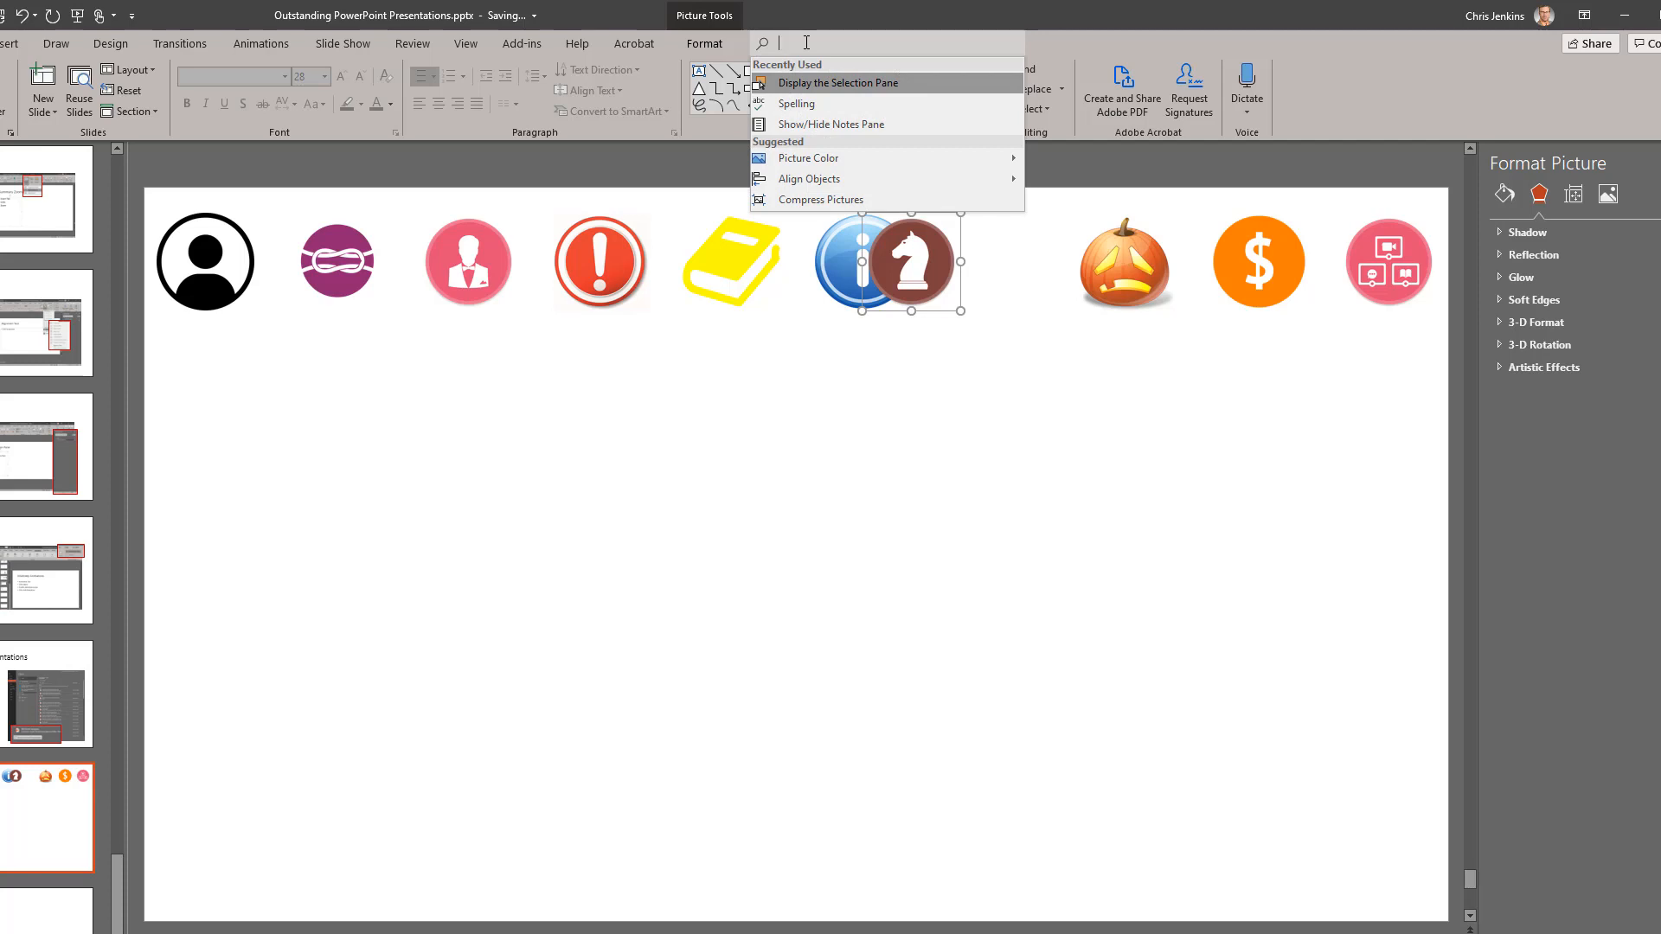
{"action": "type", "text": "Selection"}
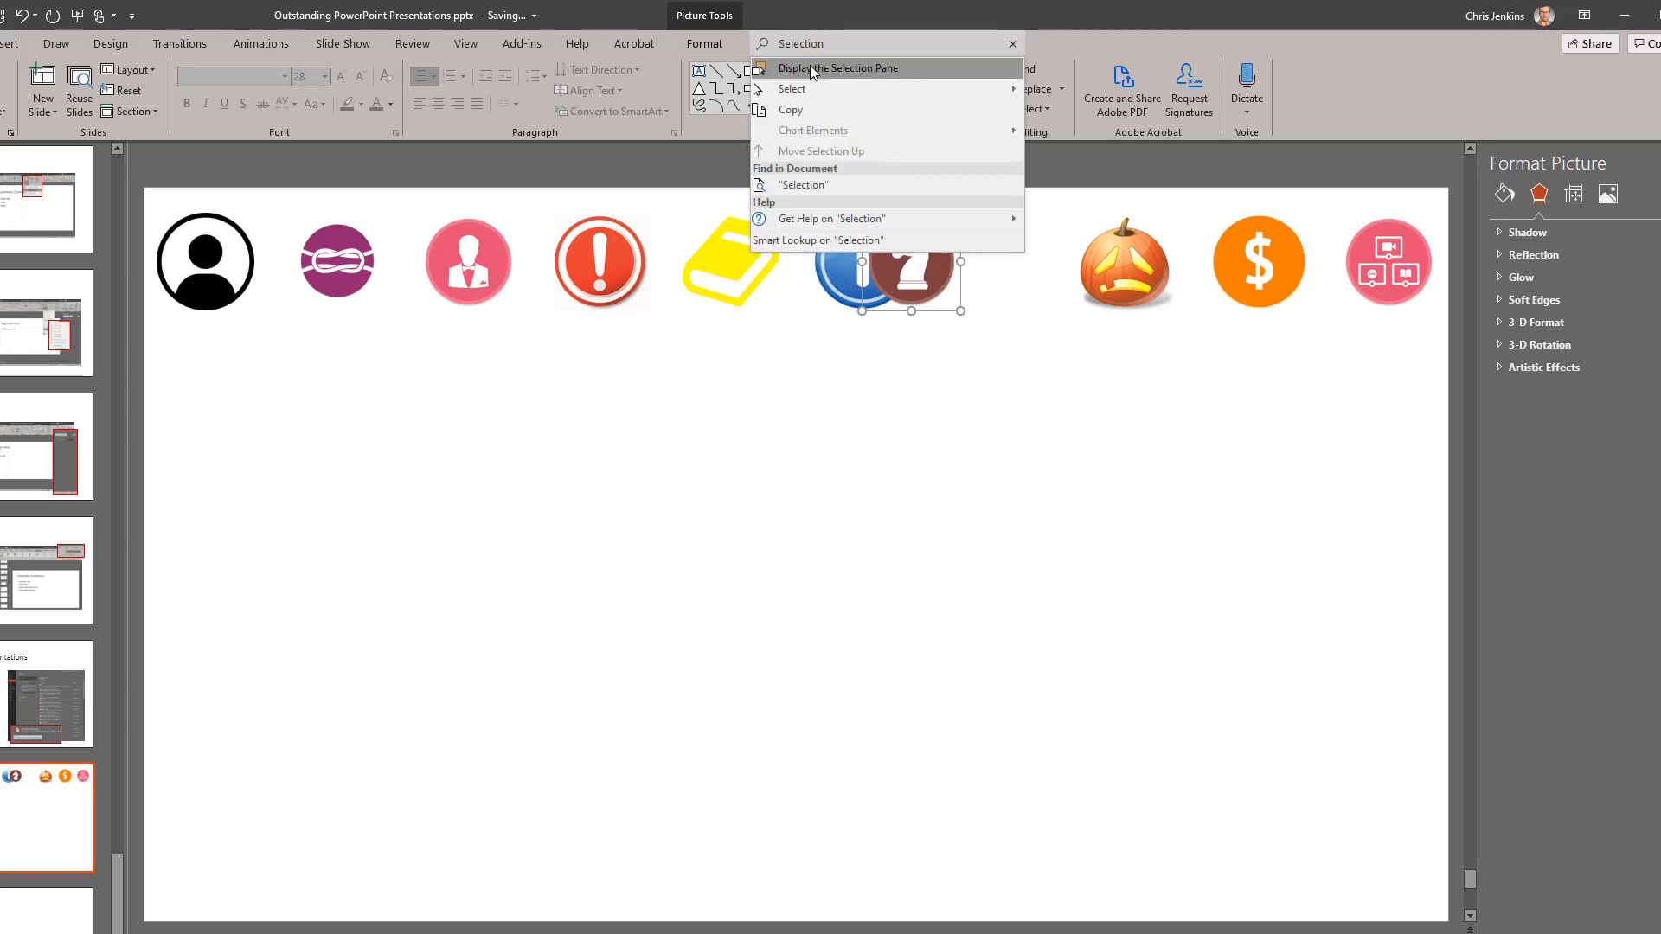
{"action": "left_click", "coordinate": [813, 69]}
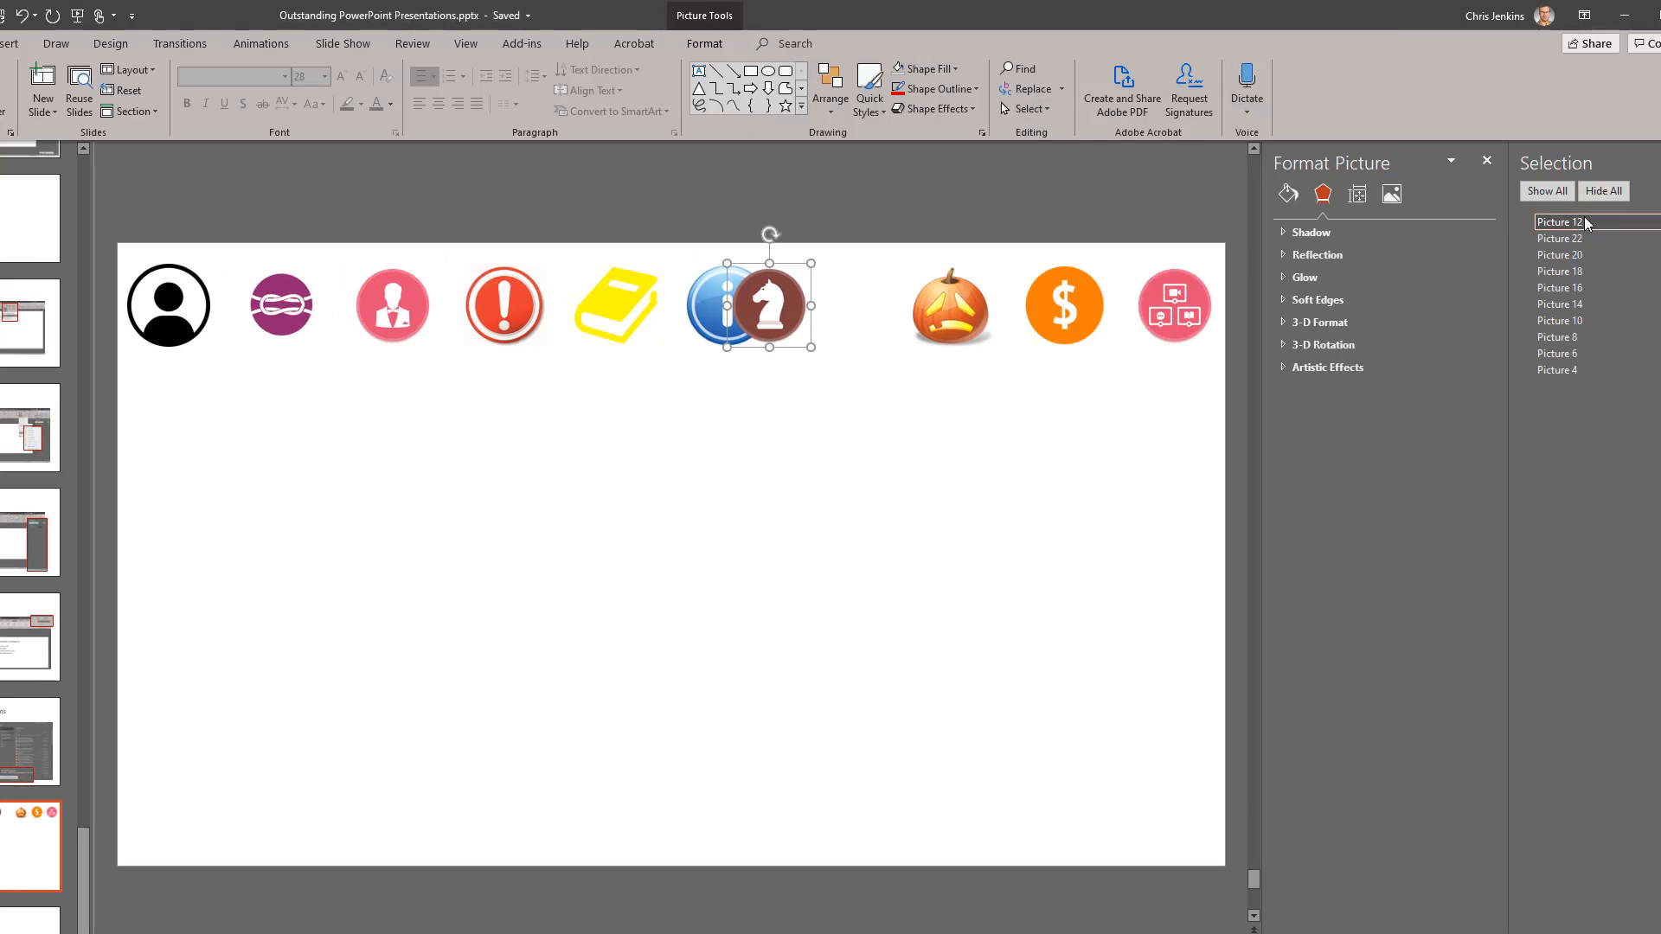
Rename the black person icon as "Person" in the list of slide objects
{"action": "left_click", "coordinate": [303, 314]}
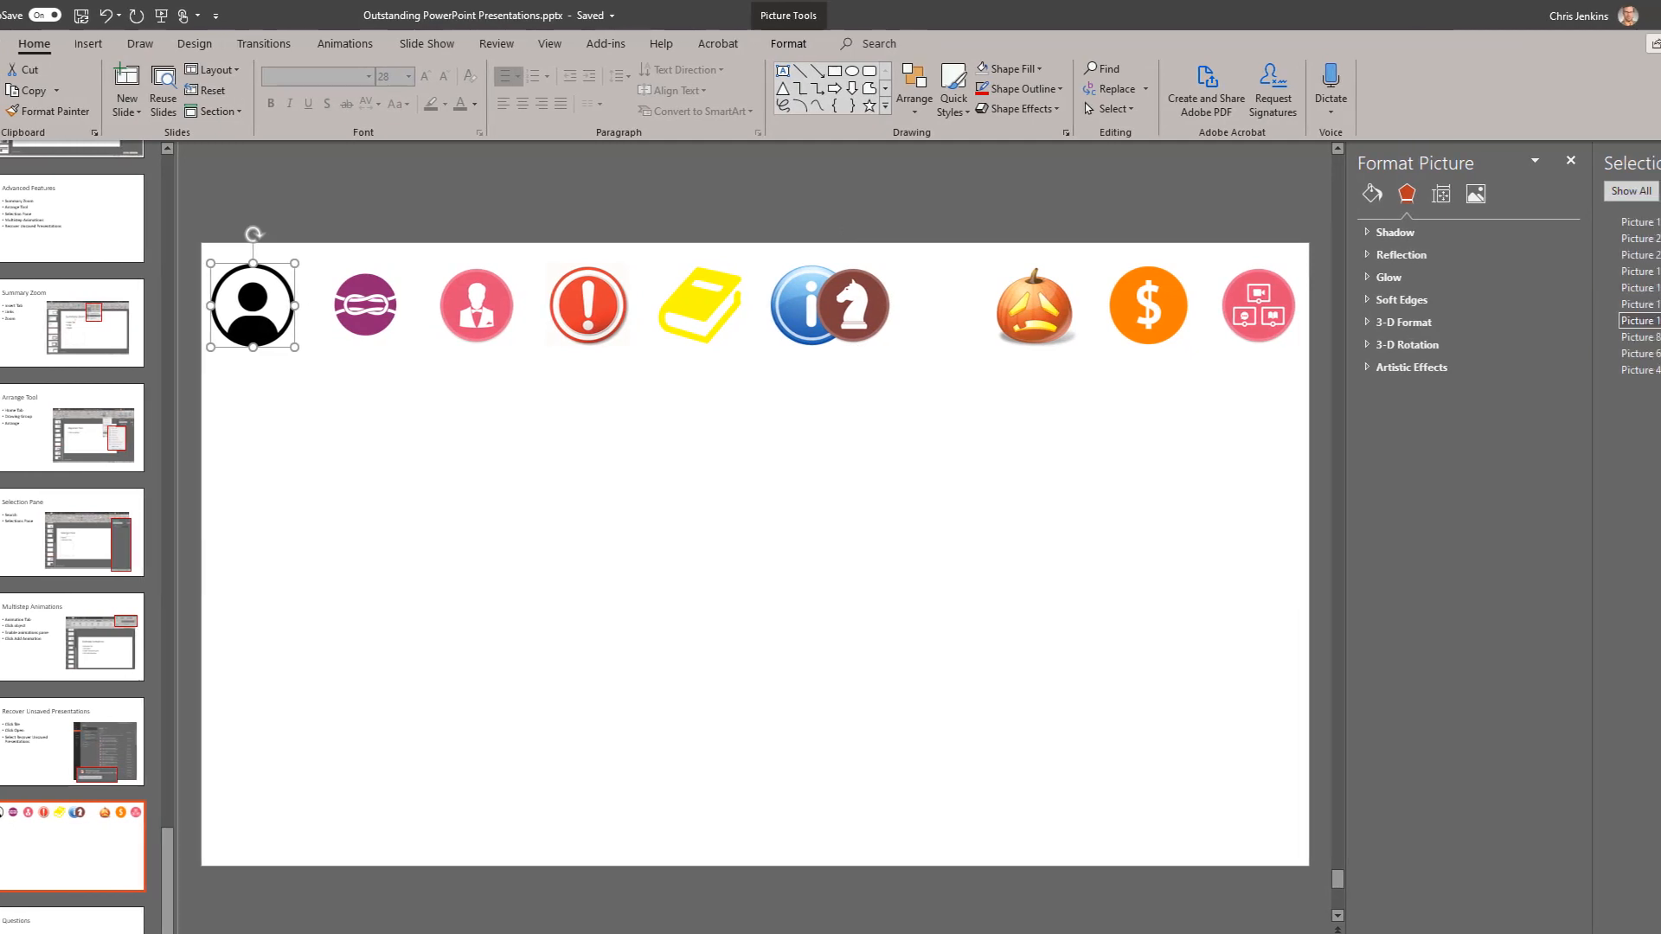
{"action": "left_click", "coordinate": [1528, 321]}
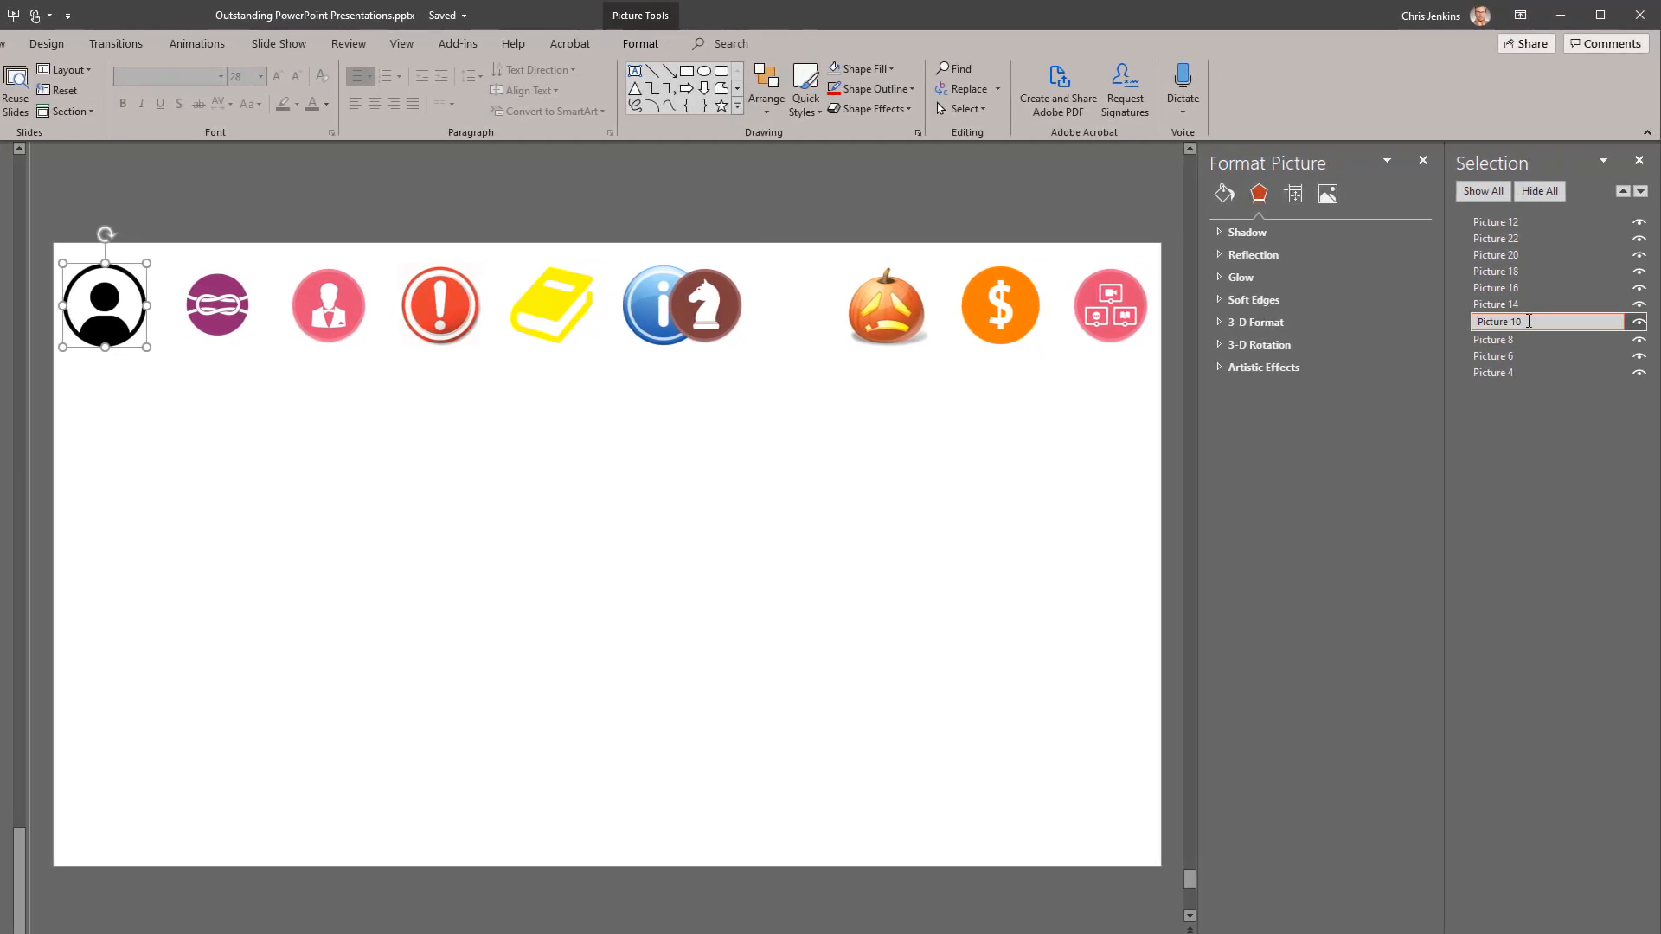
{"action": "key", "text": "ctrl+a"}
{"action": "type", "text": "Person"}
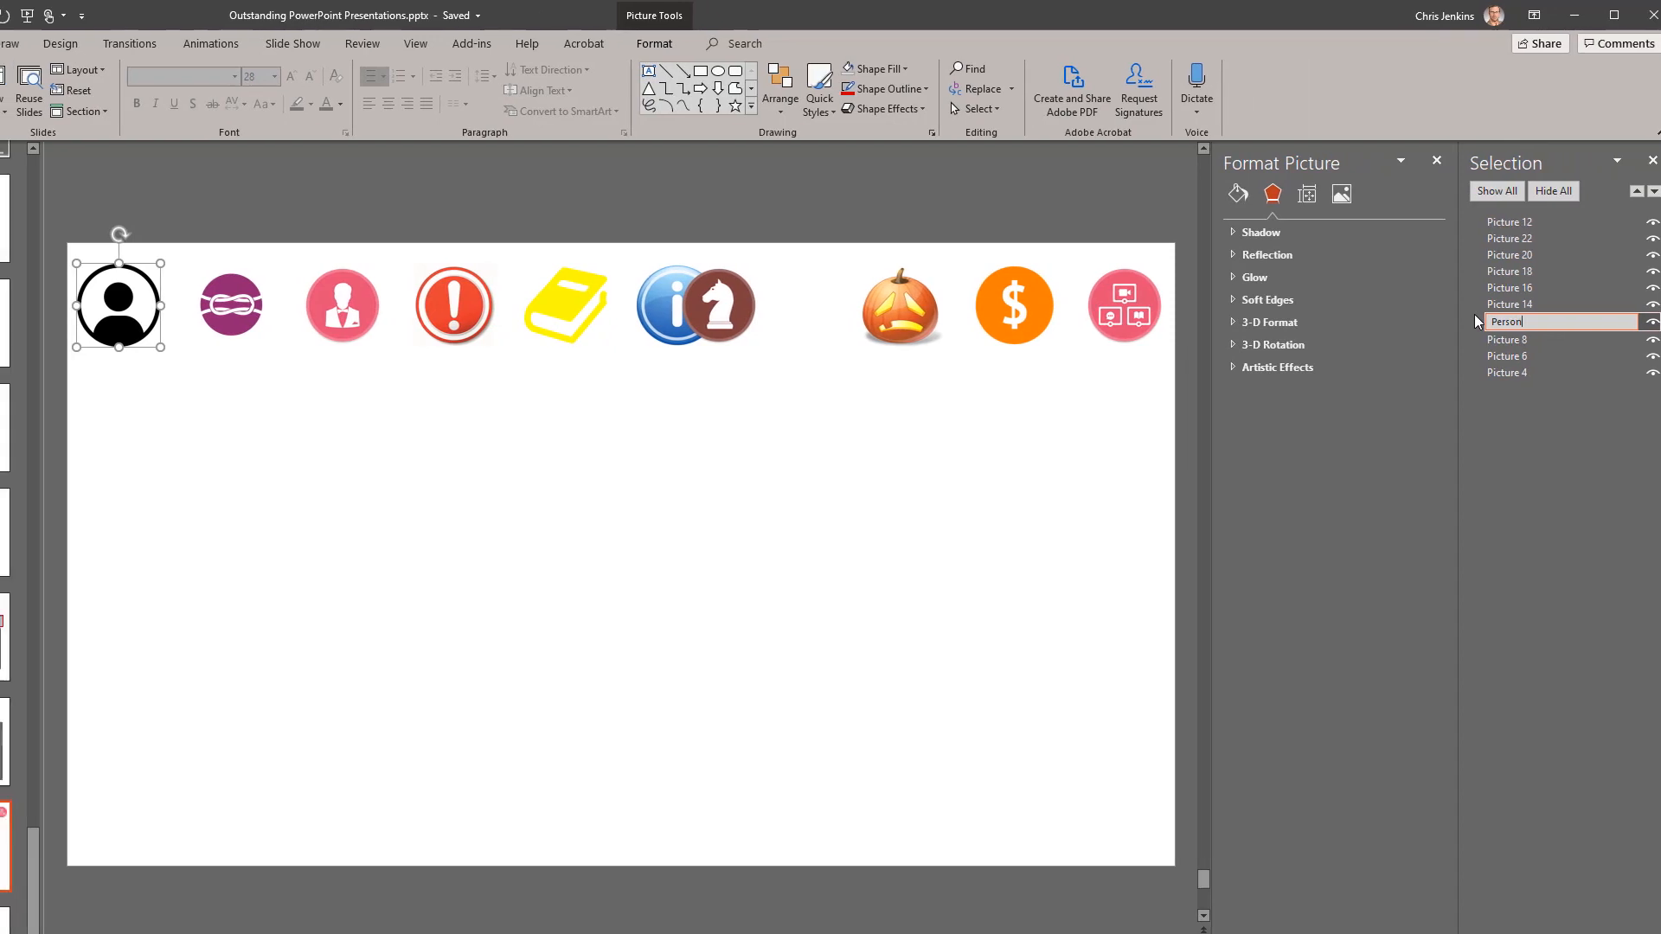
Rename the chess knight icon as "Chess" in the list of slide objects
{"action": "left_click", "coordinate": [734, 309]}
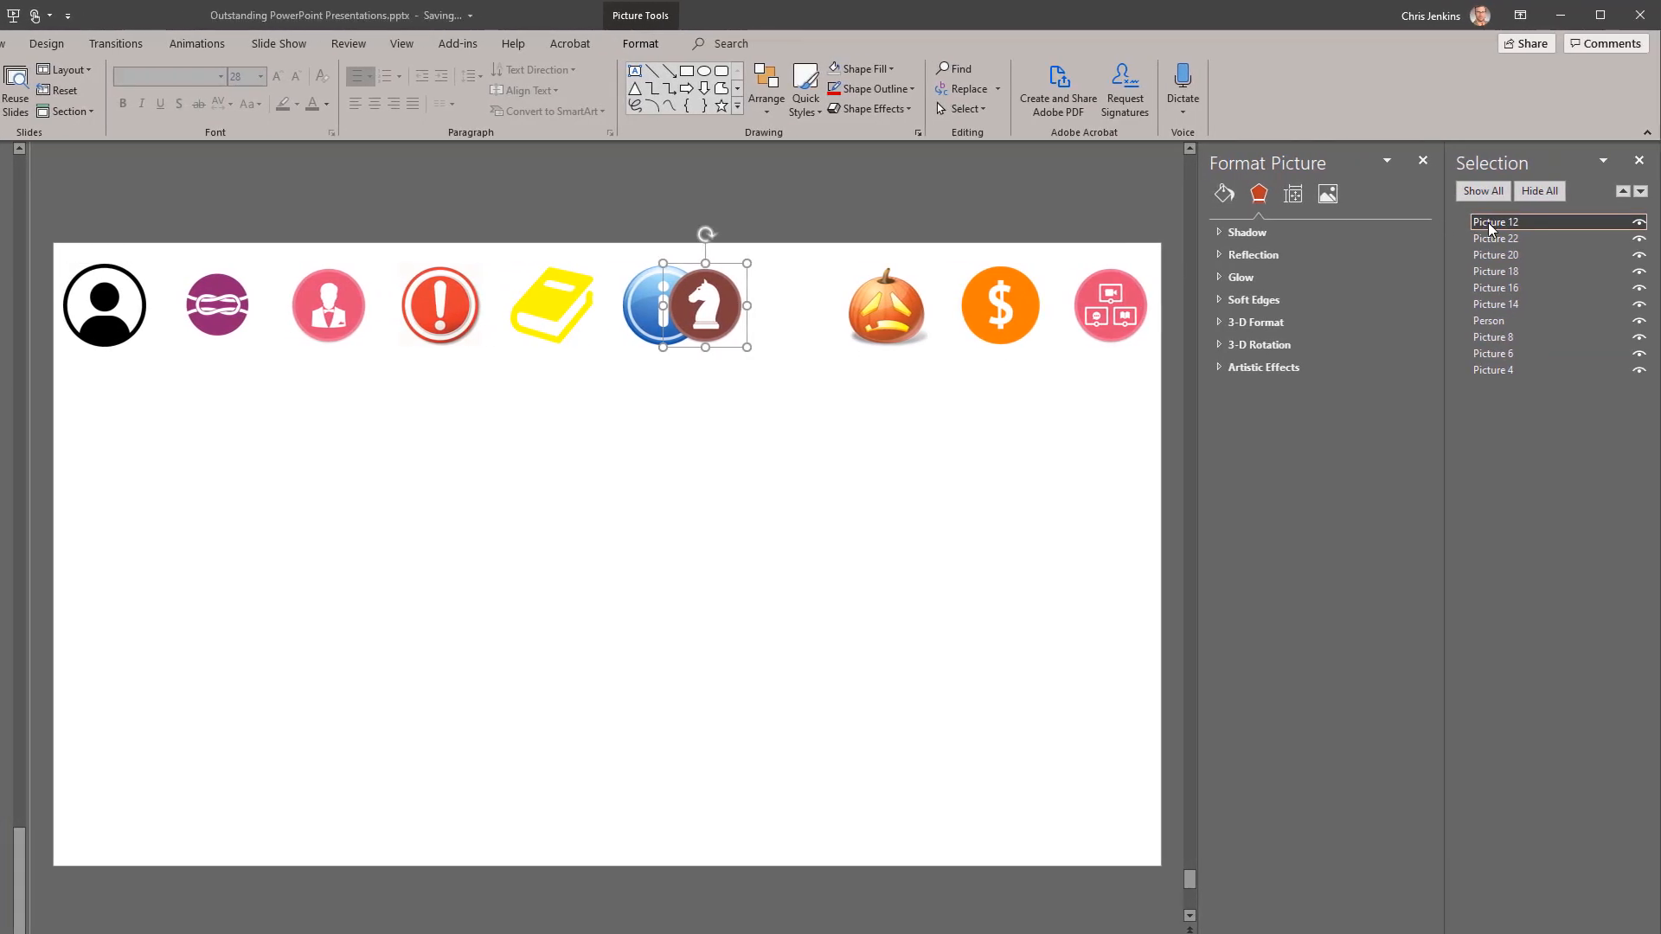
{"action": "left_click", "coordinate": [1549, 221]}
{"action": "type", "text": "Chess"}
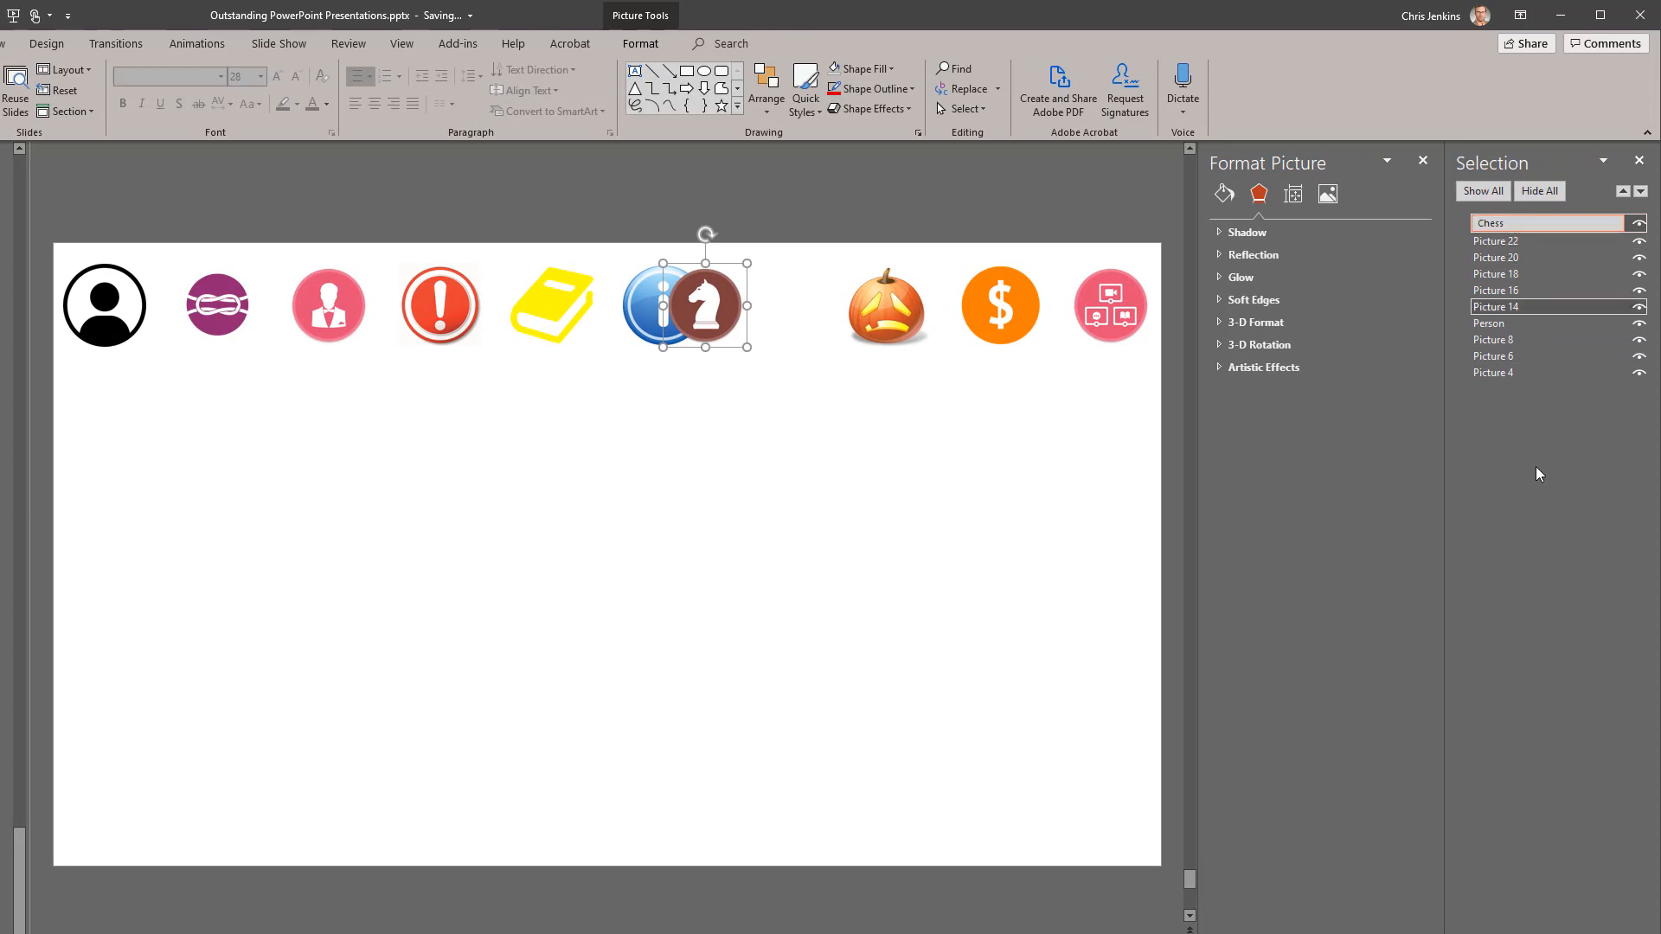
{"action": "left_click", "coordinate": [1496, 260]}
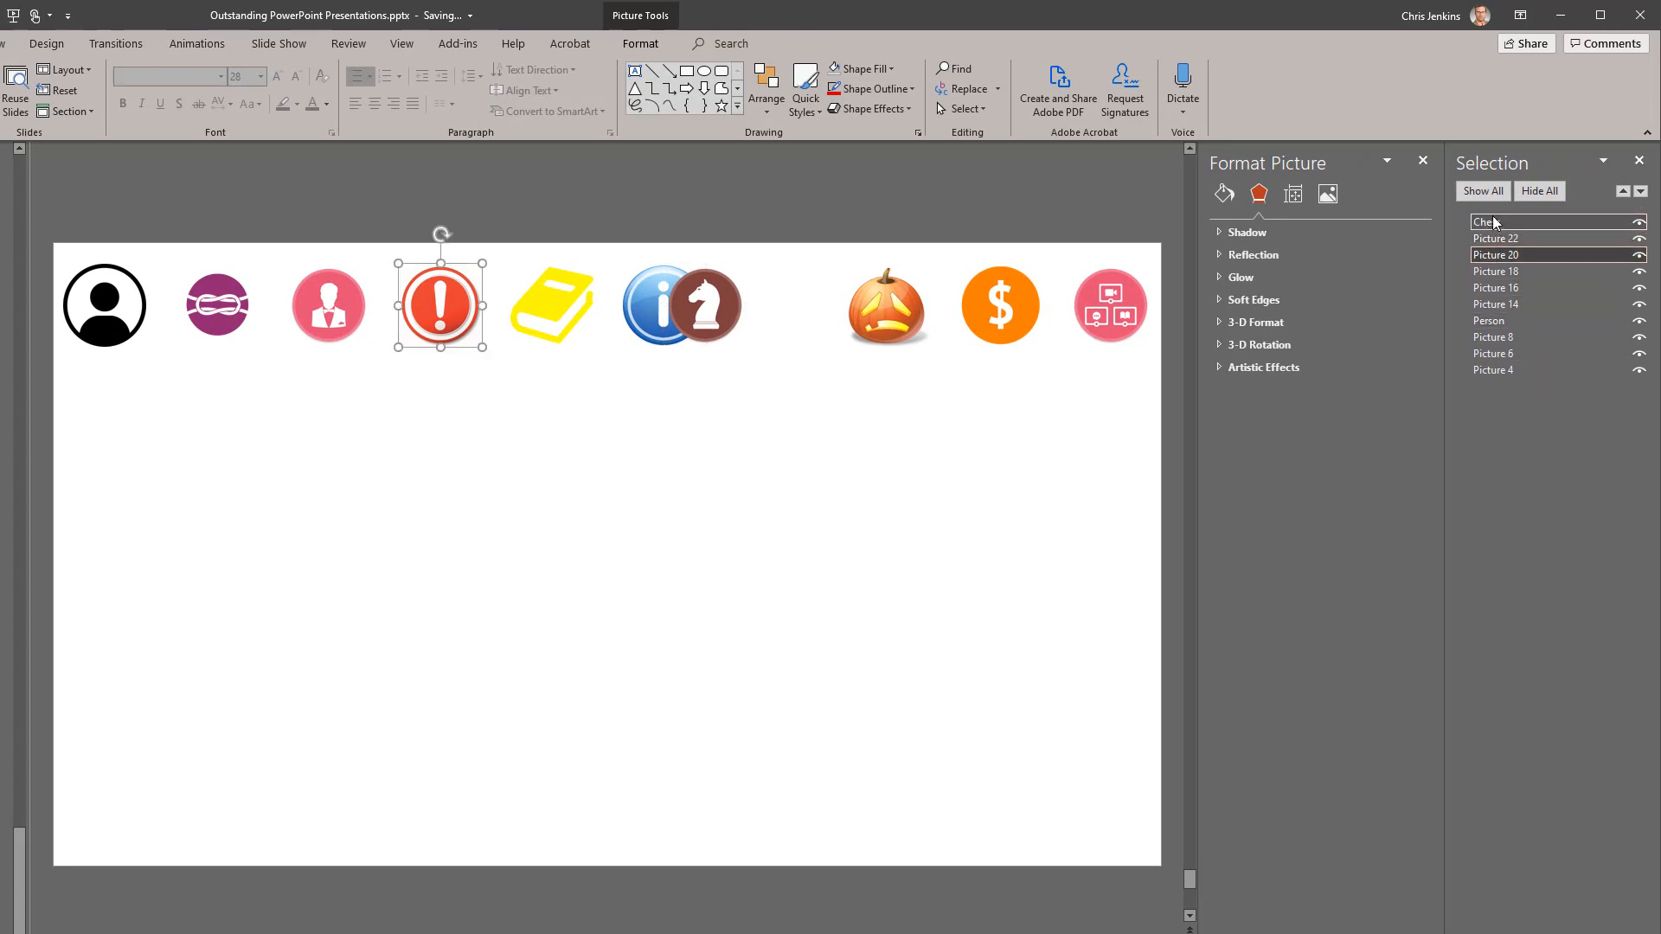
Place Chess directly below Person in the stacking order and move the knight icon just beneath the person icon on the slide
{"action": "left_click_drag", "start_coordinate": [1494, 223], "coordinate": [1494, 333]}
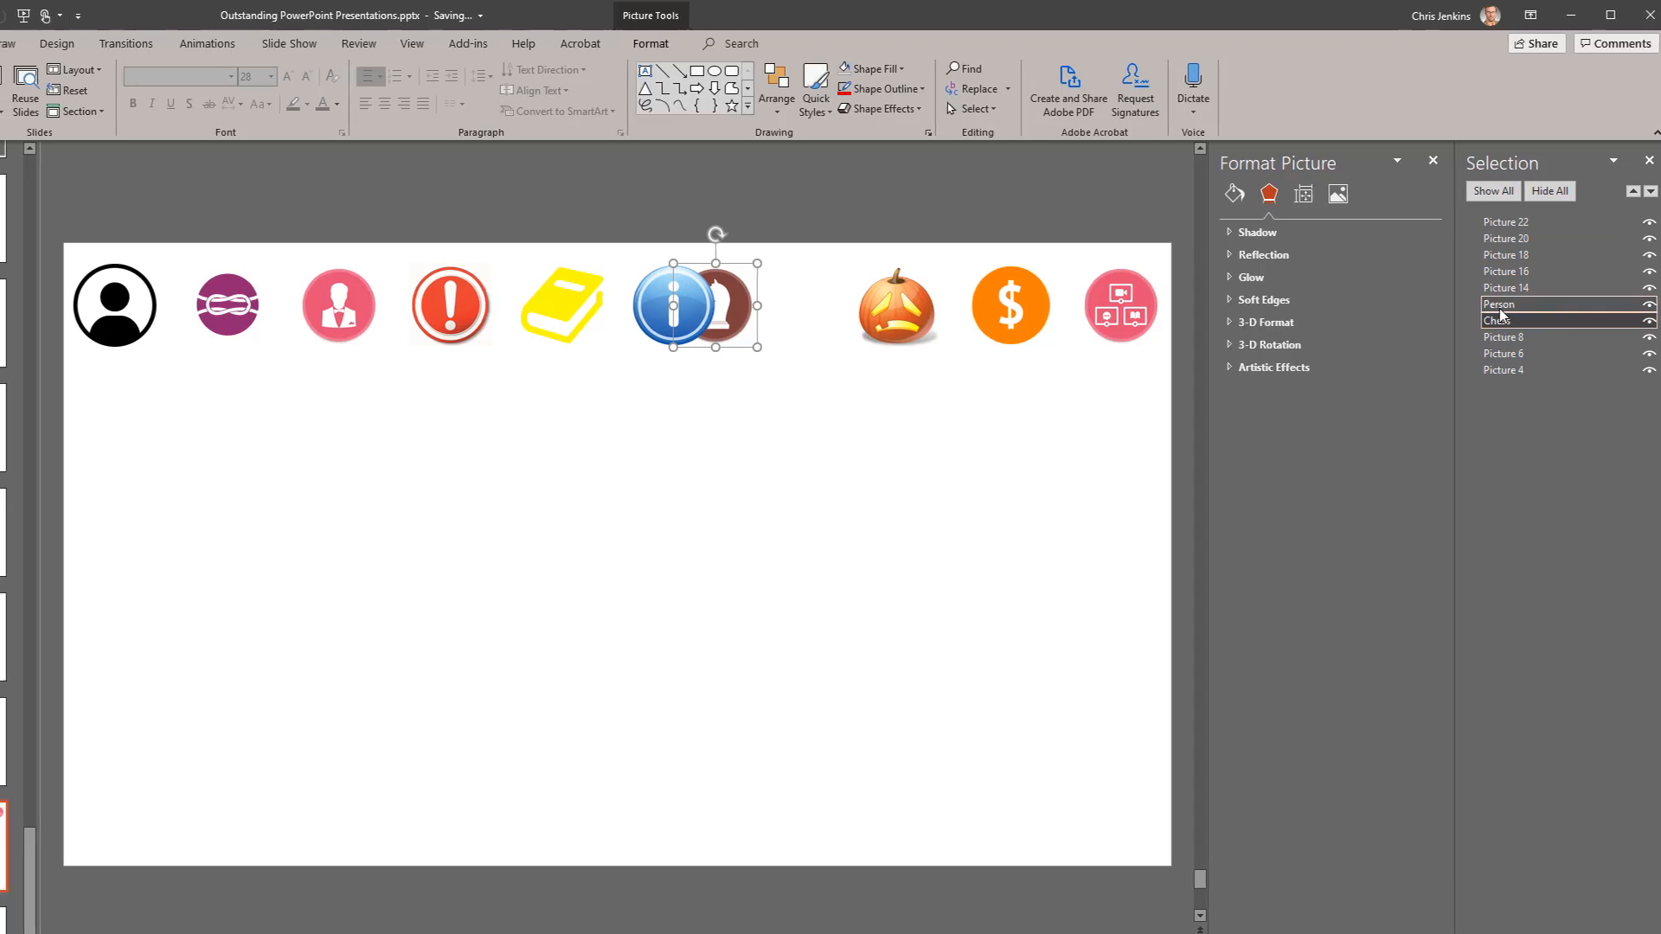
{"action": "left_click_drag", "start_coordinate": [848, 320], "coordinate": [270, 382]}
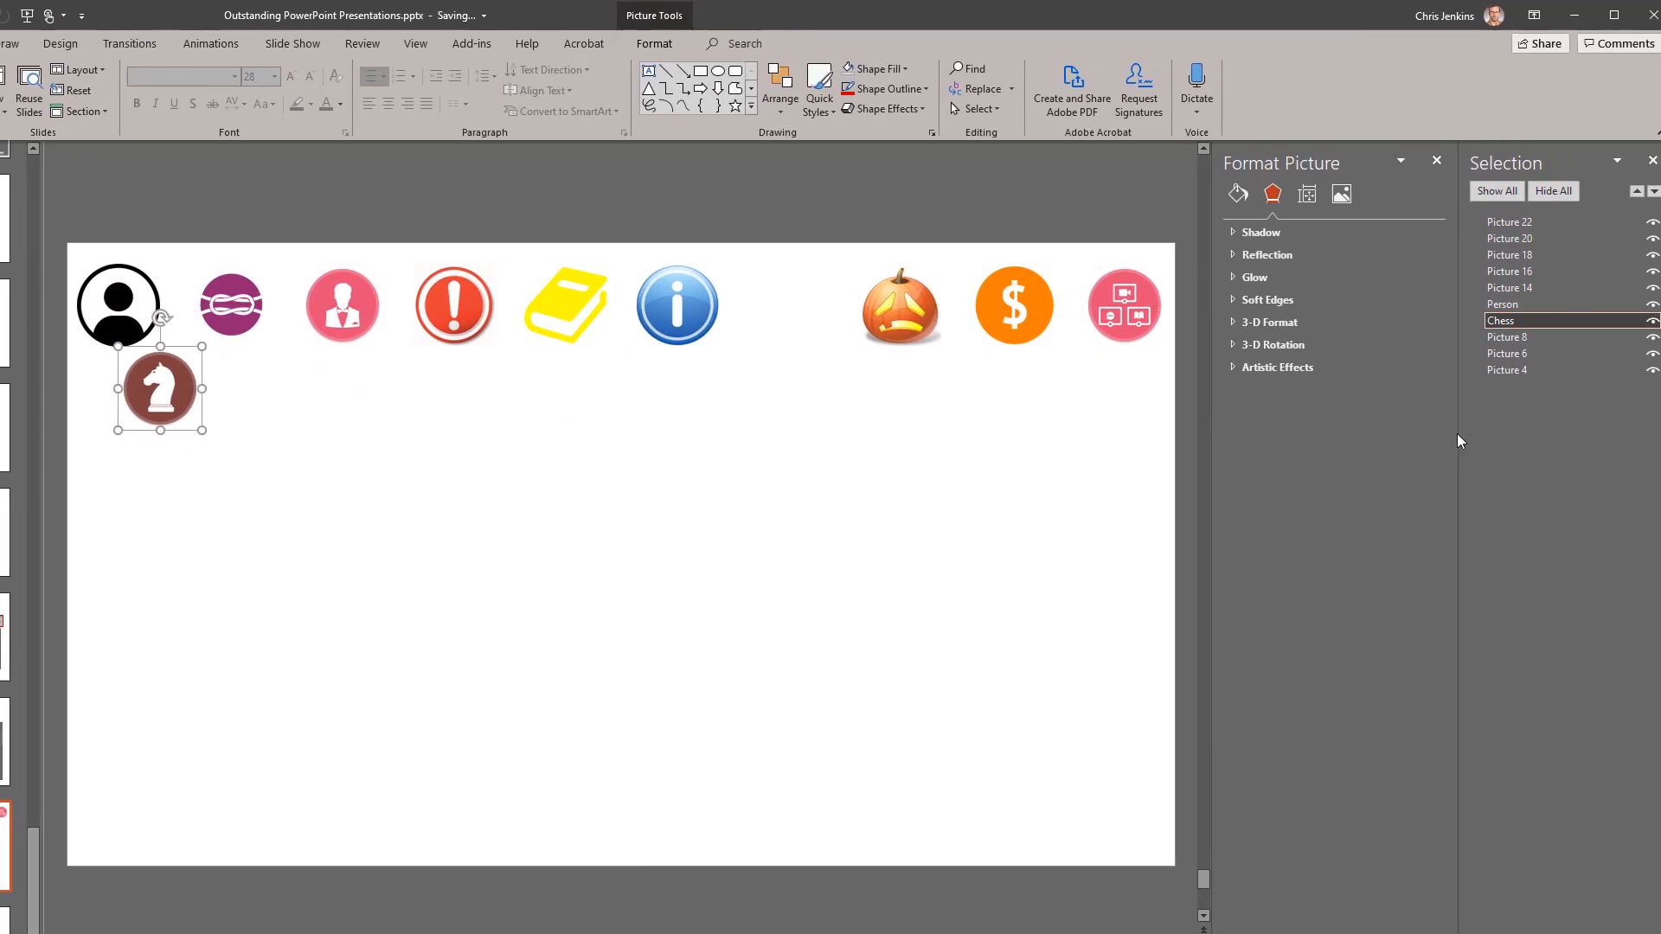
Restack Chess directly above Person and move the knight icon so it overlaps the person icon
{"action": "left_click_drag", "start_coordinate": [1594, 324], "coordinate": [1597, 299]}
{"action": "left_click_drag", "start_coordinate": [1484, 299], "coordinate": [1484, 299]}
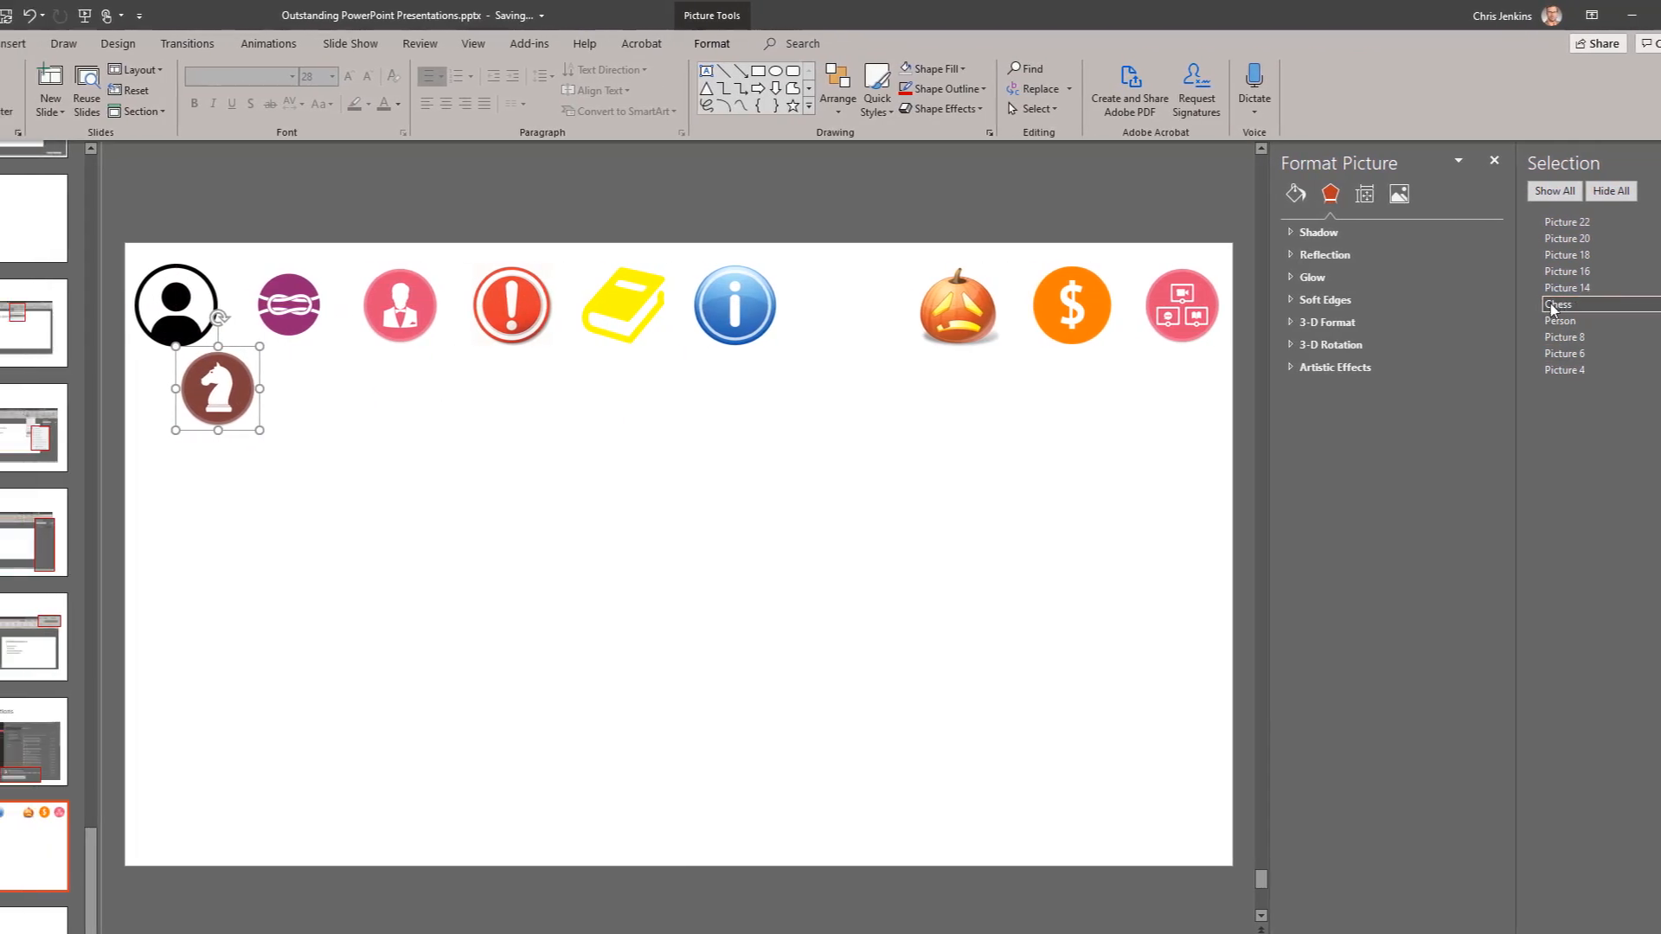
{"action": "left_click_drag", "start_coordinate": [171, 384], "coordinate": [160, 321]}
{"action": "left_click_drag", "start_coordinate": [350, 320], "coordinate": [334, 331]}
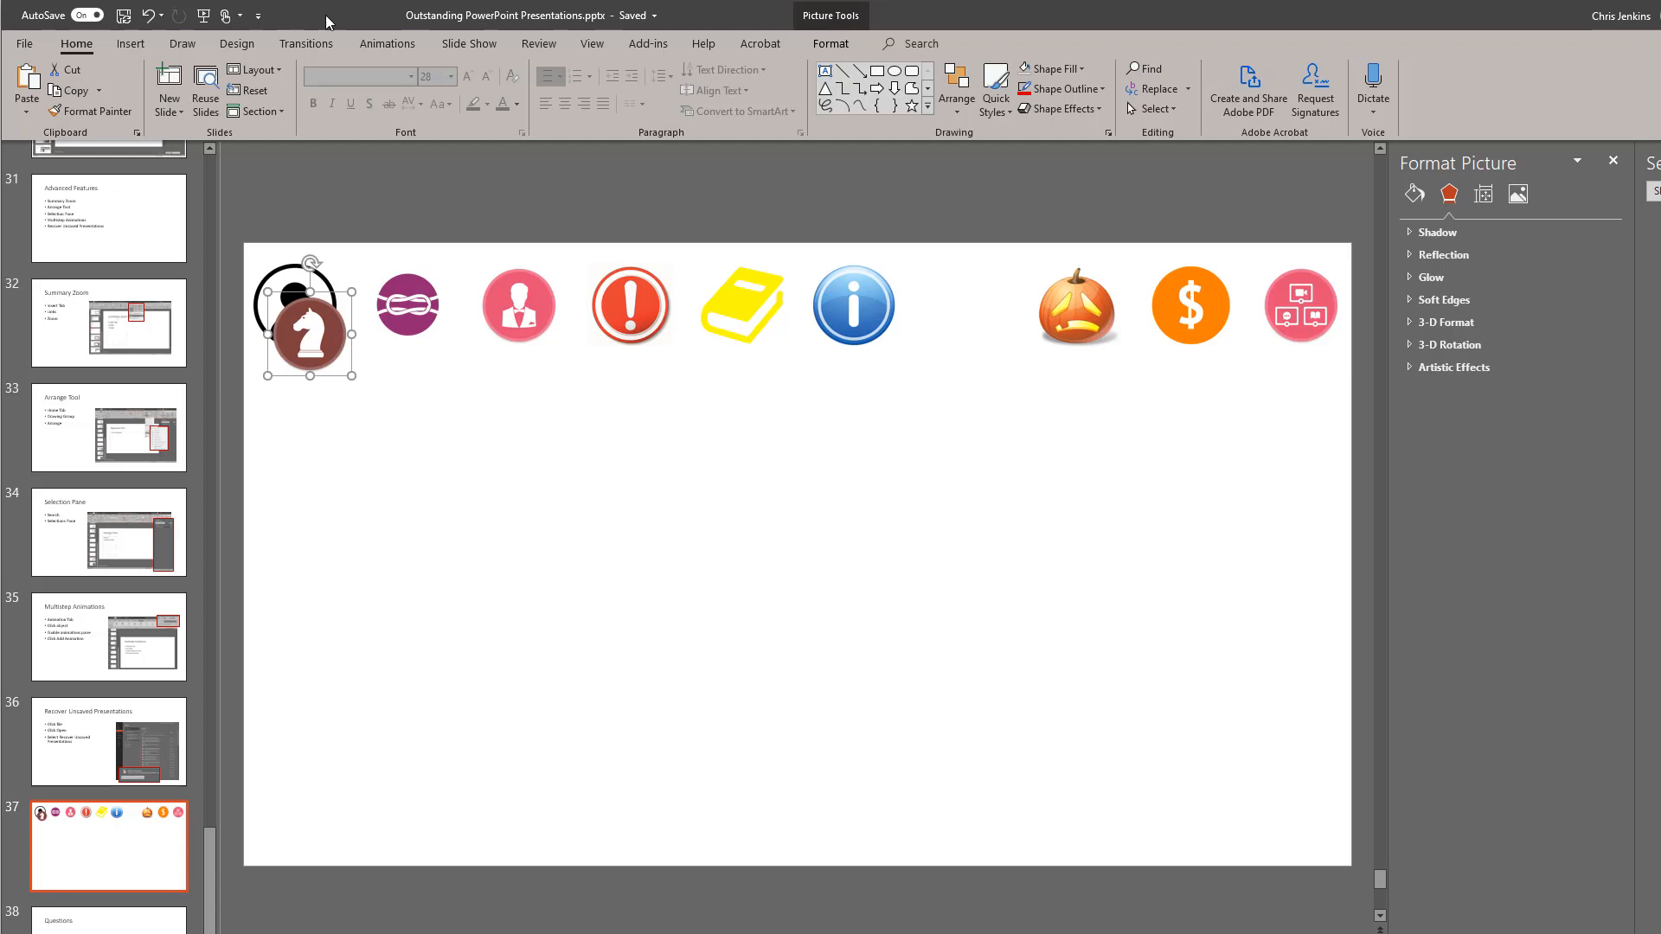
Display the animation commands and close the Selection Pane
{"action": "left_click", "coordinate": [378, 49]}
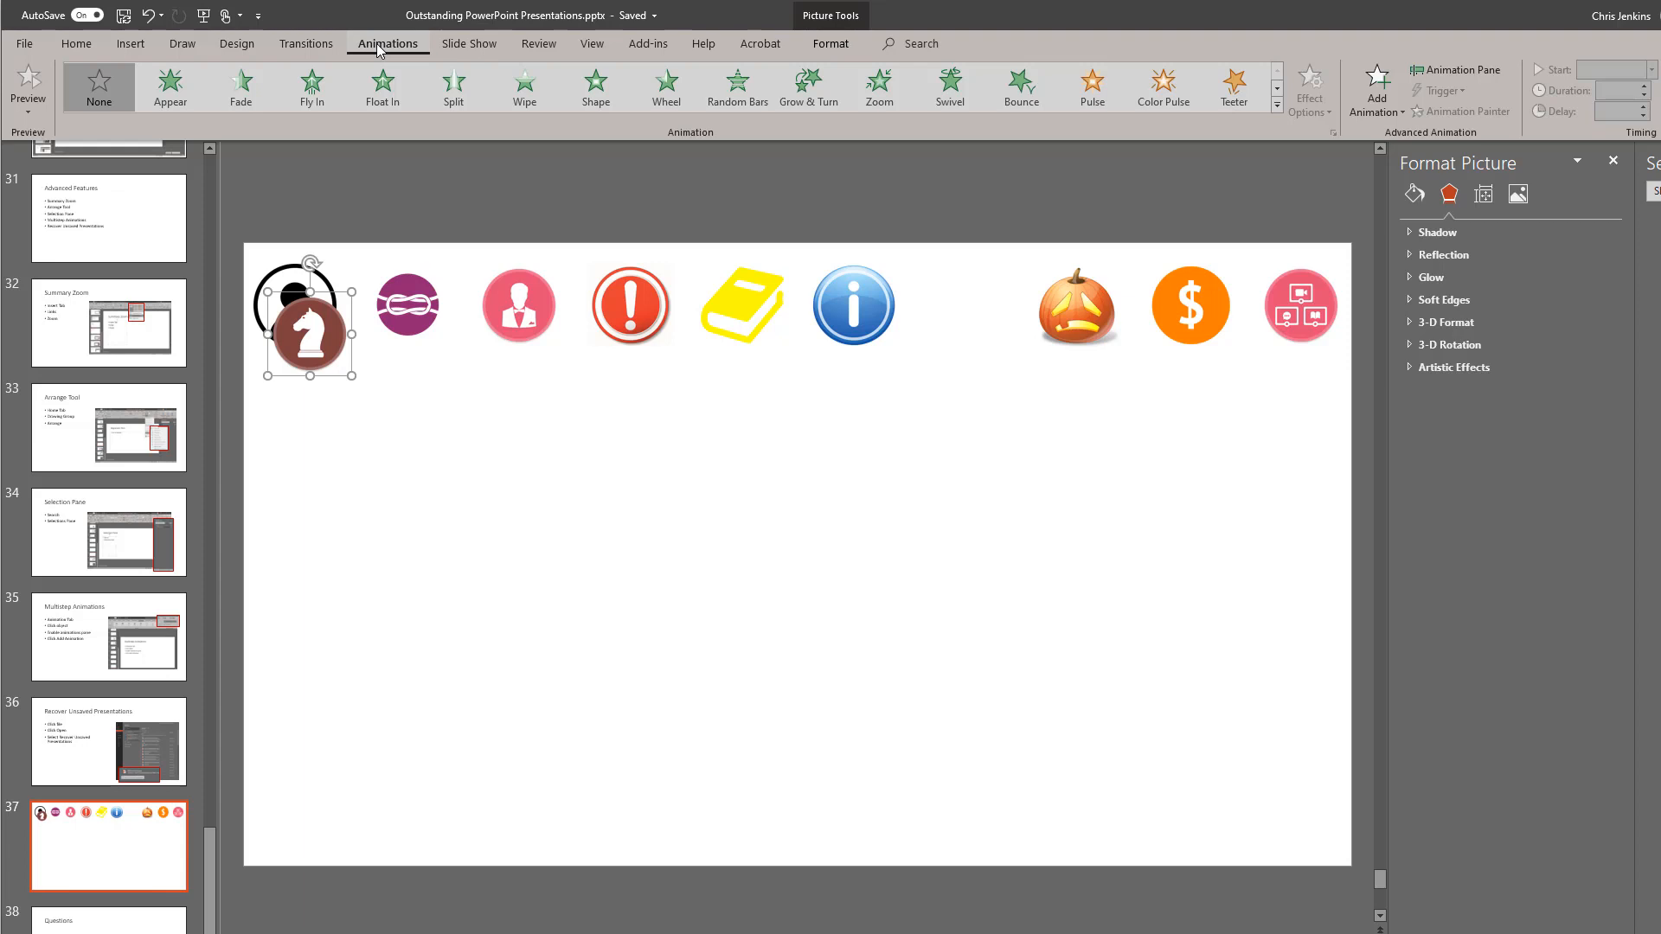
{"action": "left_click", "coordinate": [1636, 161]}
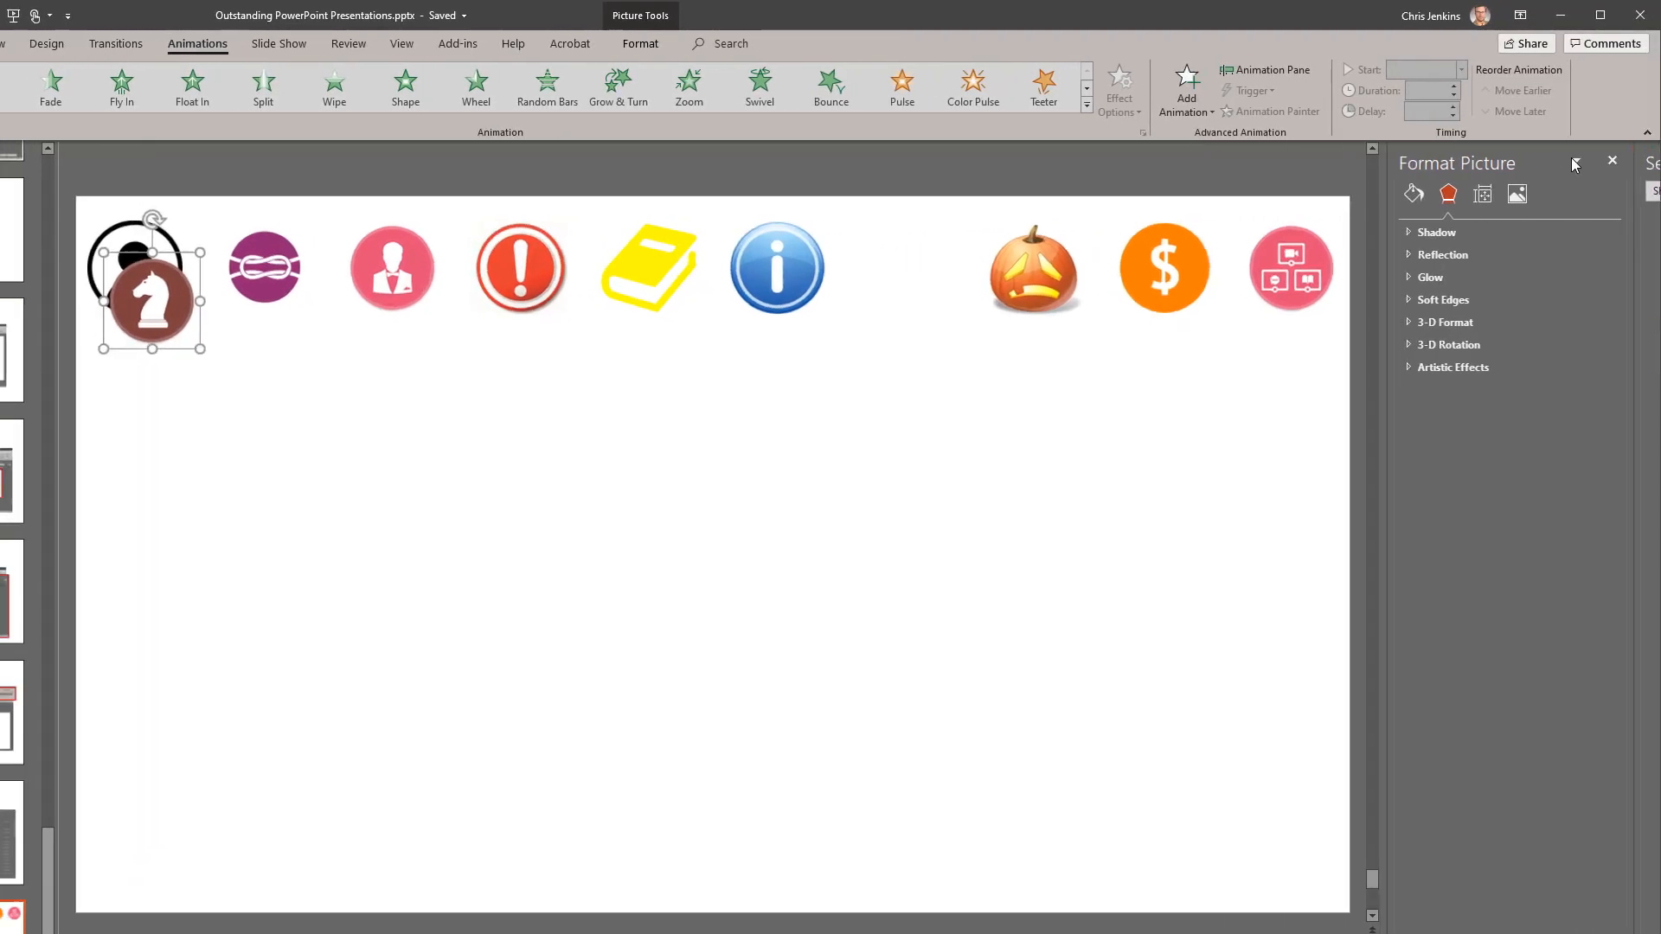
Move the knight icon clear below the person icon and apply the Fade entrance animation to it
{"action": "left_click_drag", "start_coordinate": [329, 305], "coordinate": [316, 417]}
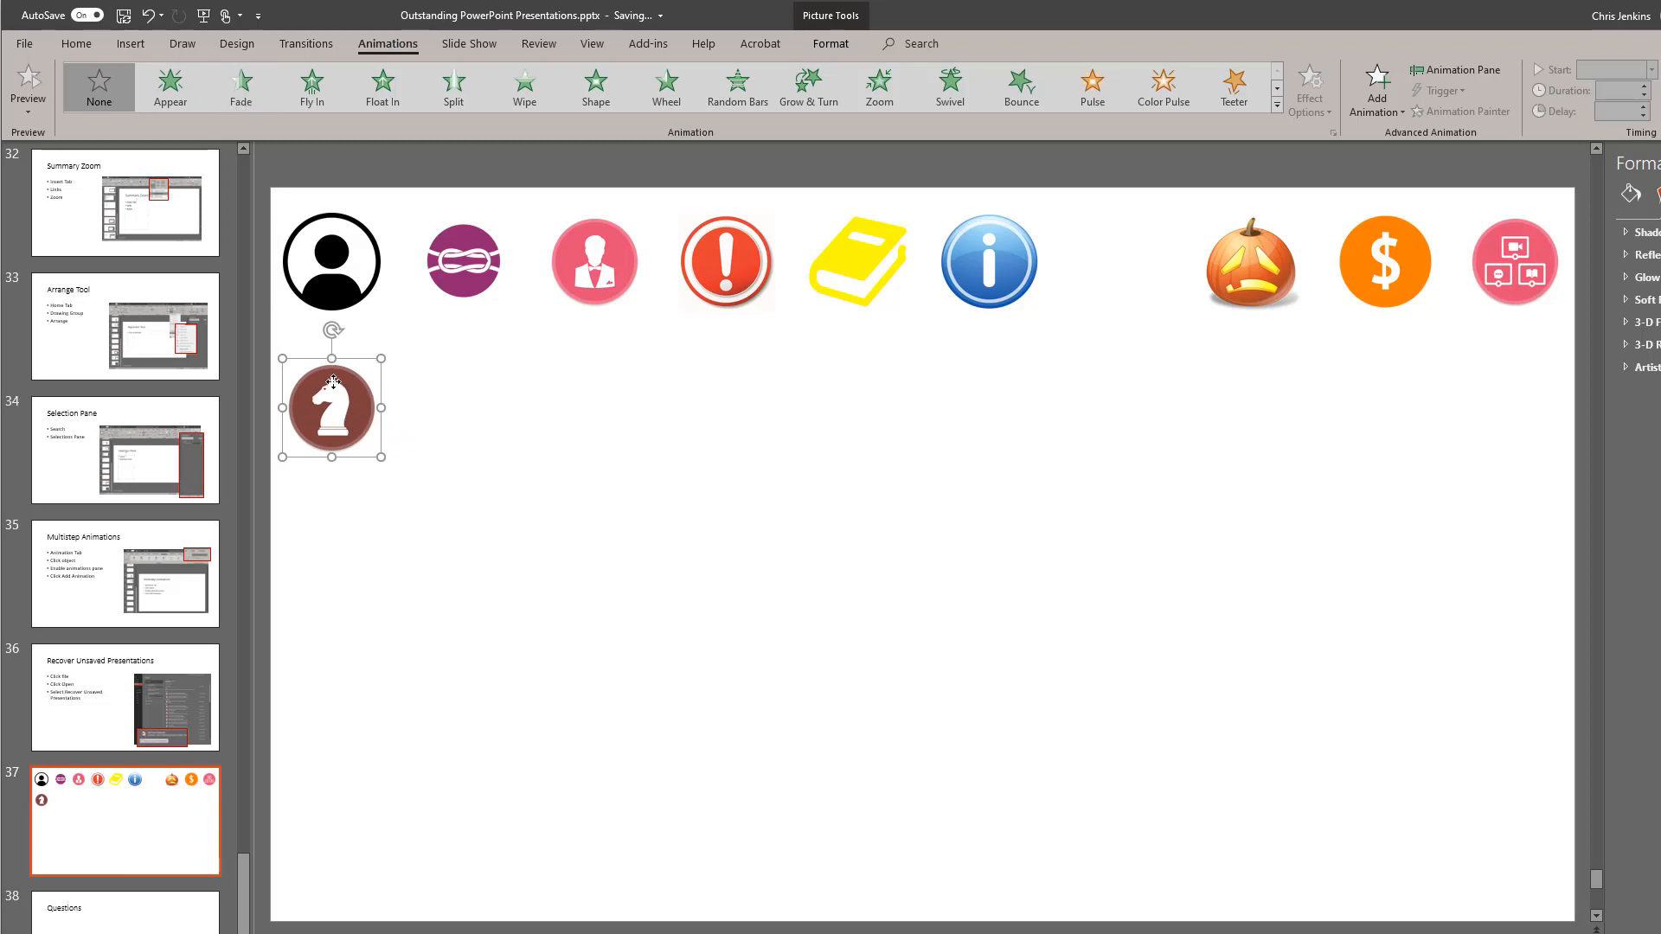
{"action": "left_click", "coordinate": [235, 97]}
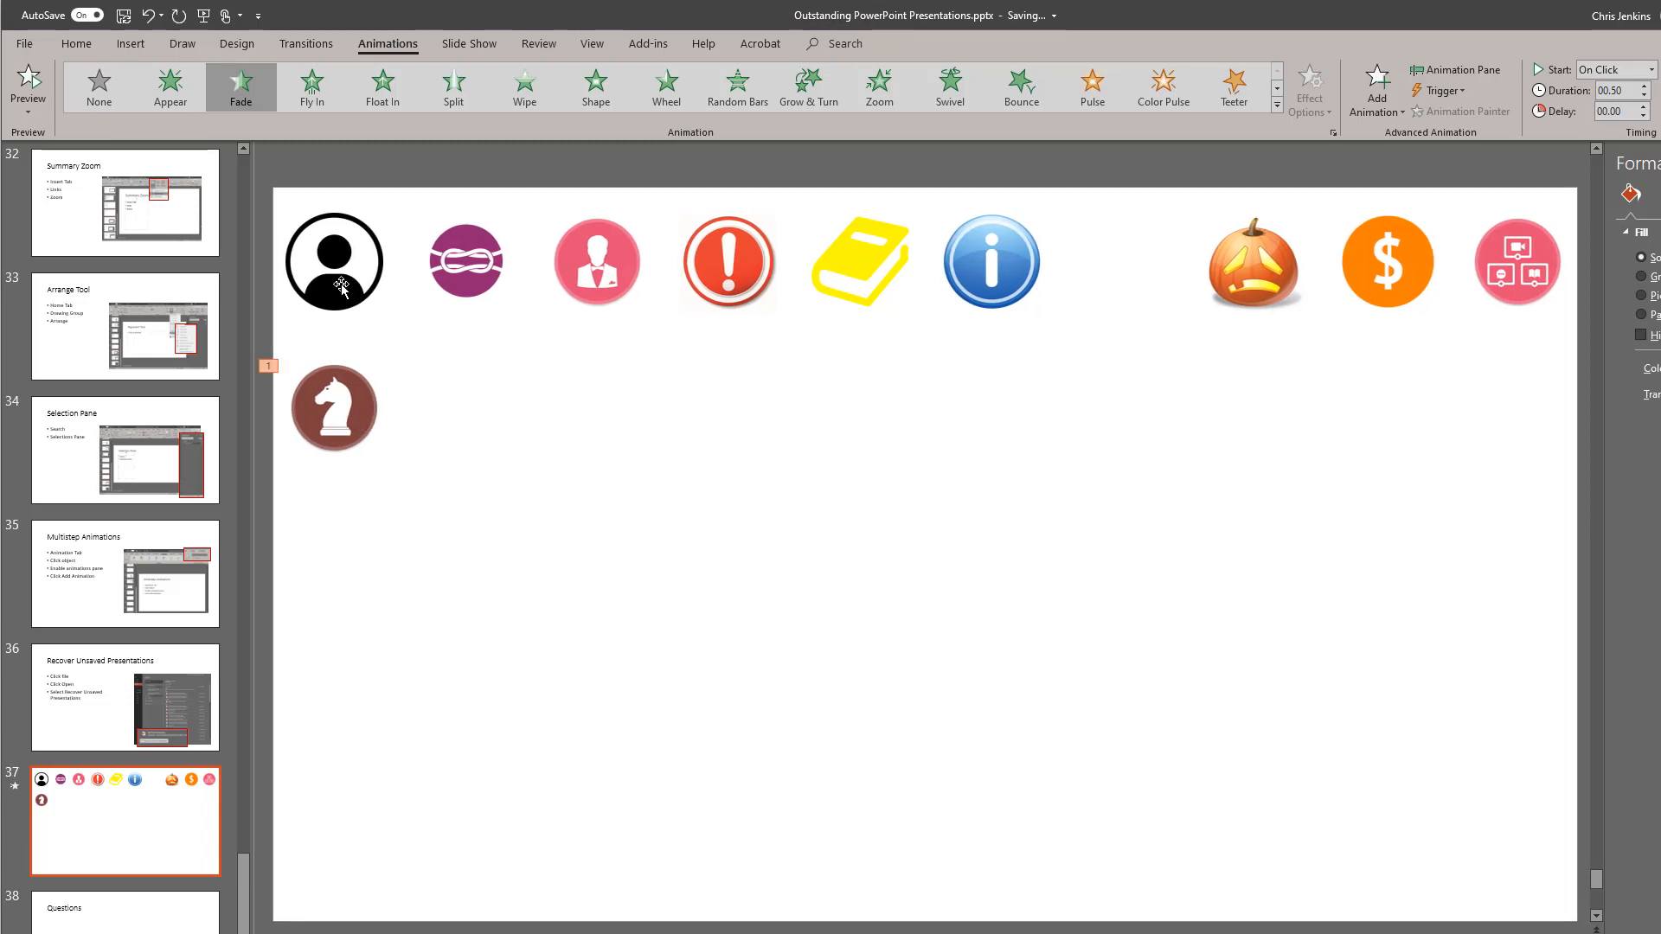
Replace the knight icon's entrance animation with the Fade exit effect and deselect the icon
{"action": "left_click", "coordinate": [355, 396]}
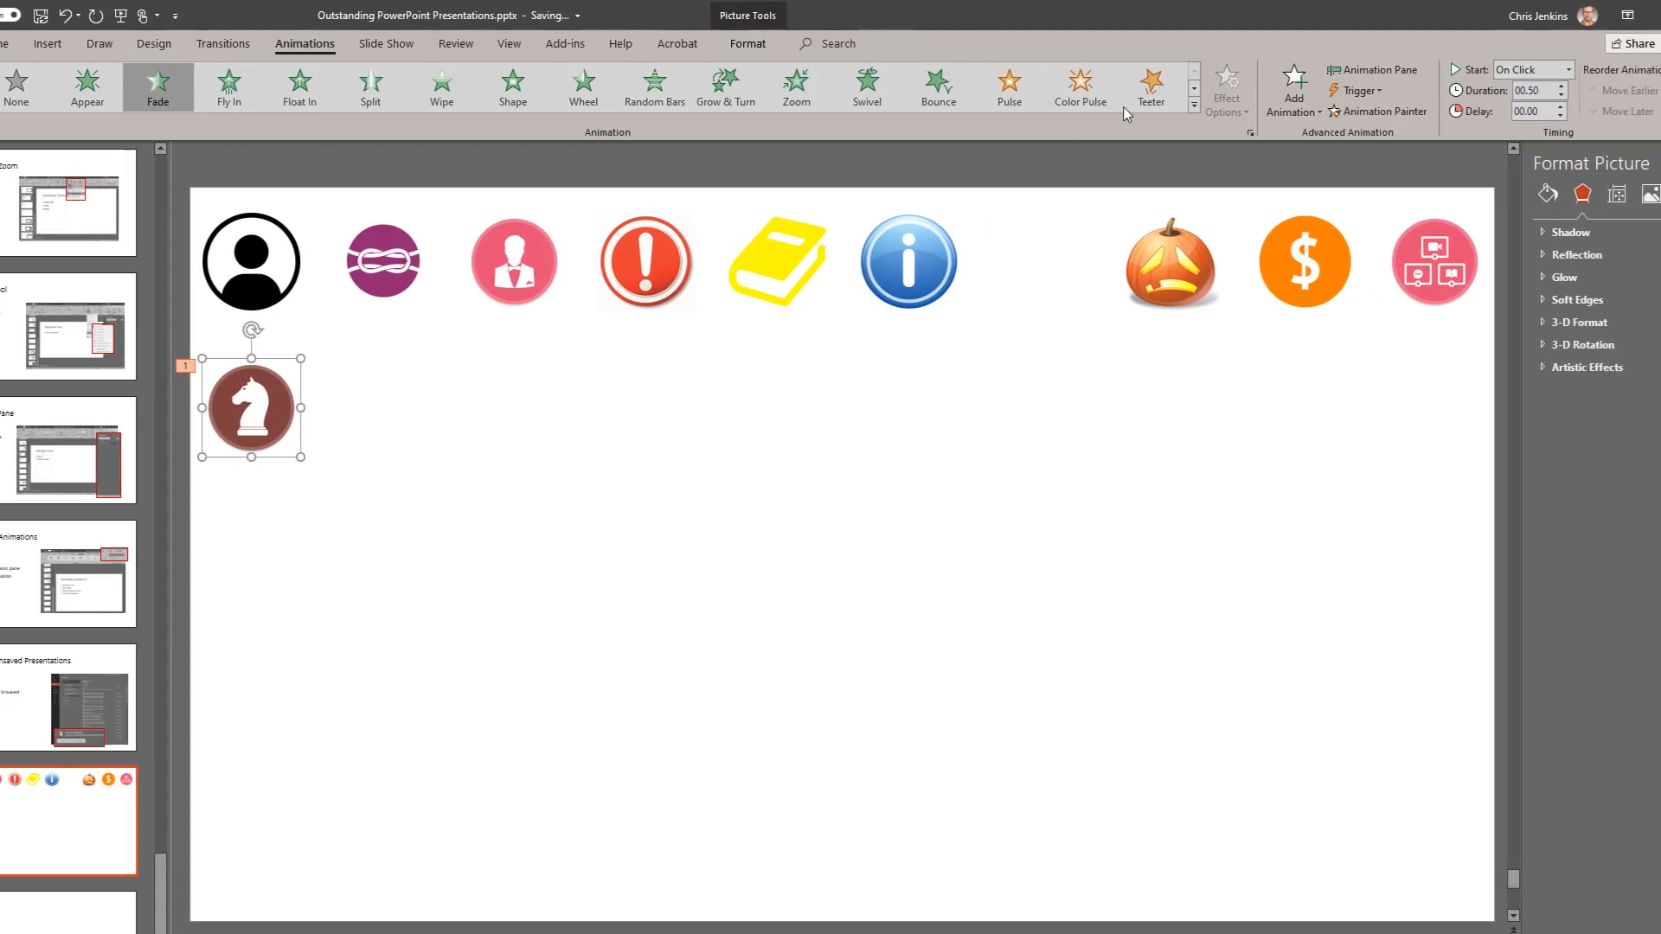
{"action": "left_click", "coordinate": [1087, 90]}
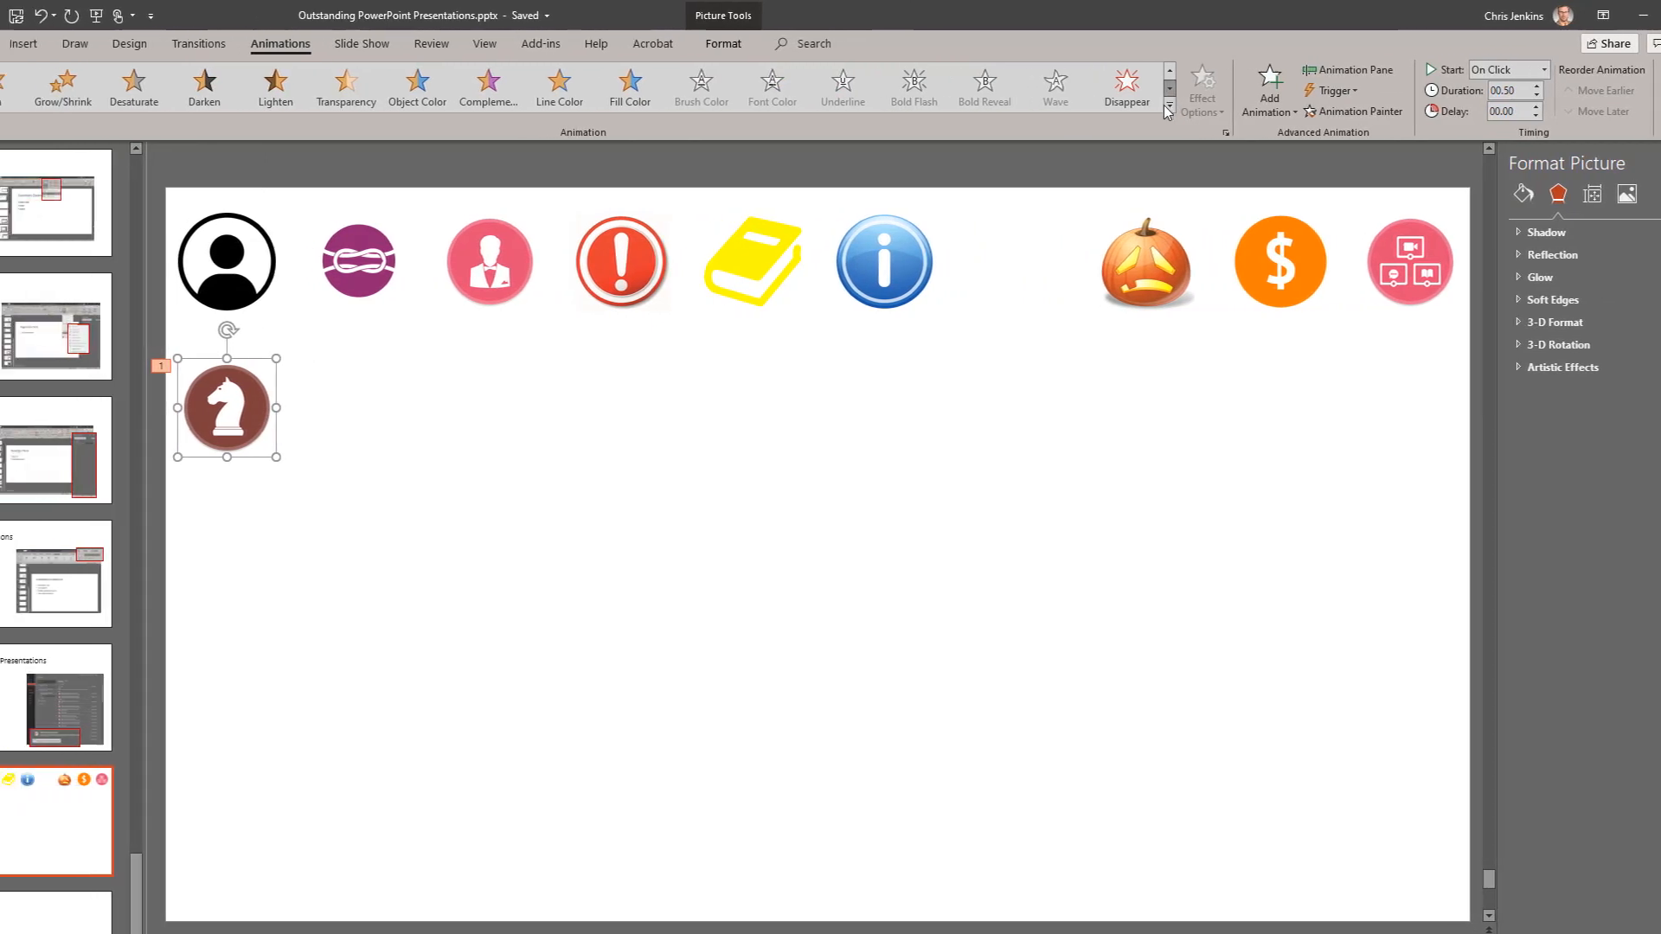
{"action": "left_click", "coordinate": [1275, 104]}
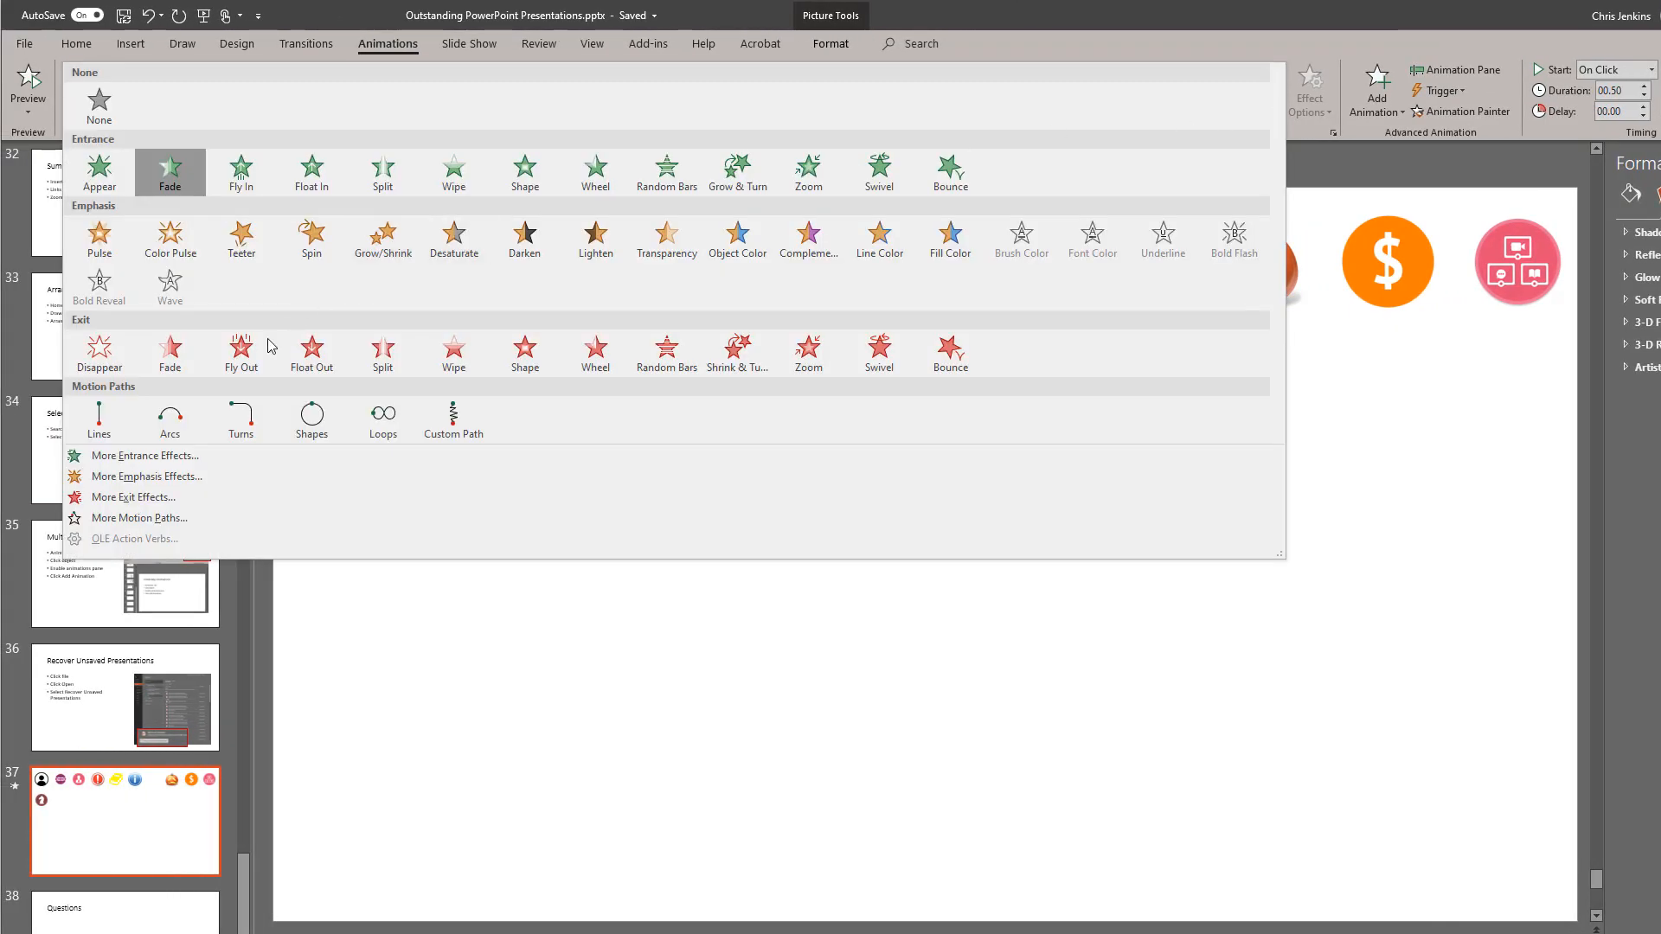
{"action": "left_click", "coordinate": [170, 353]}
{"action": "left_click", "coordinate": [522, 511]}
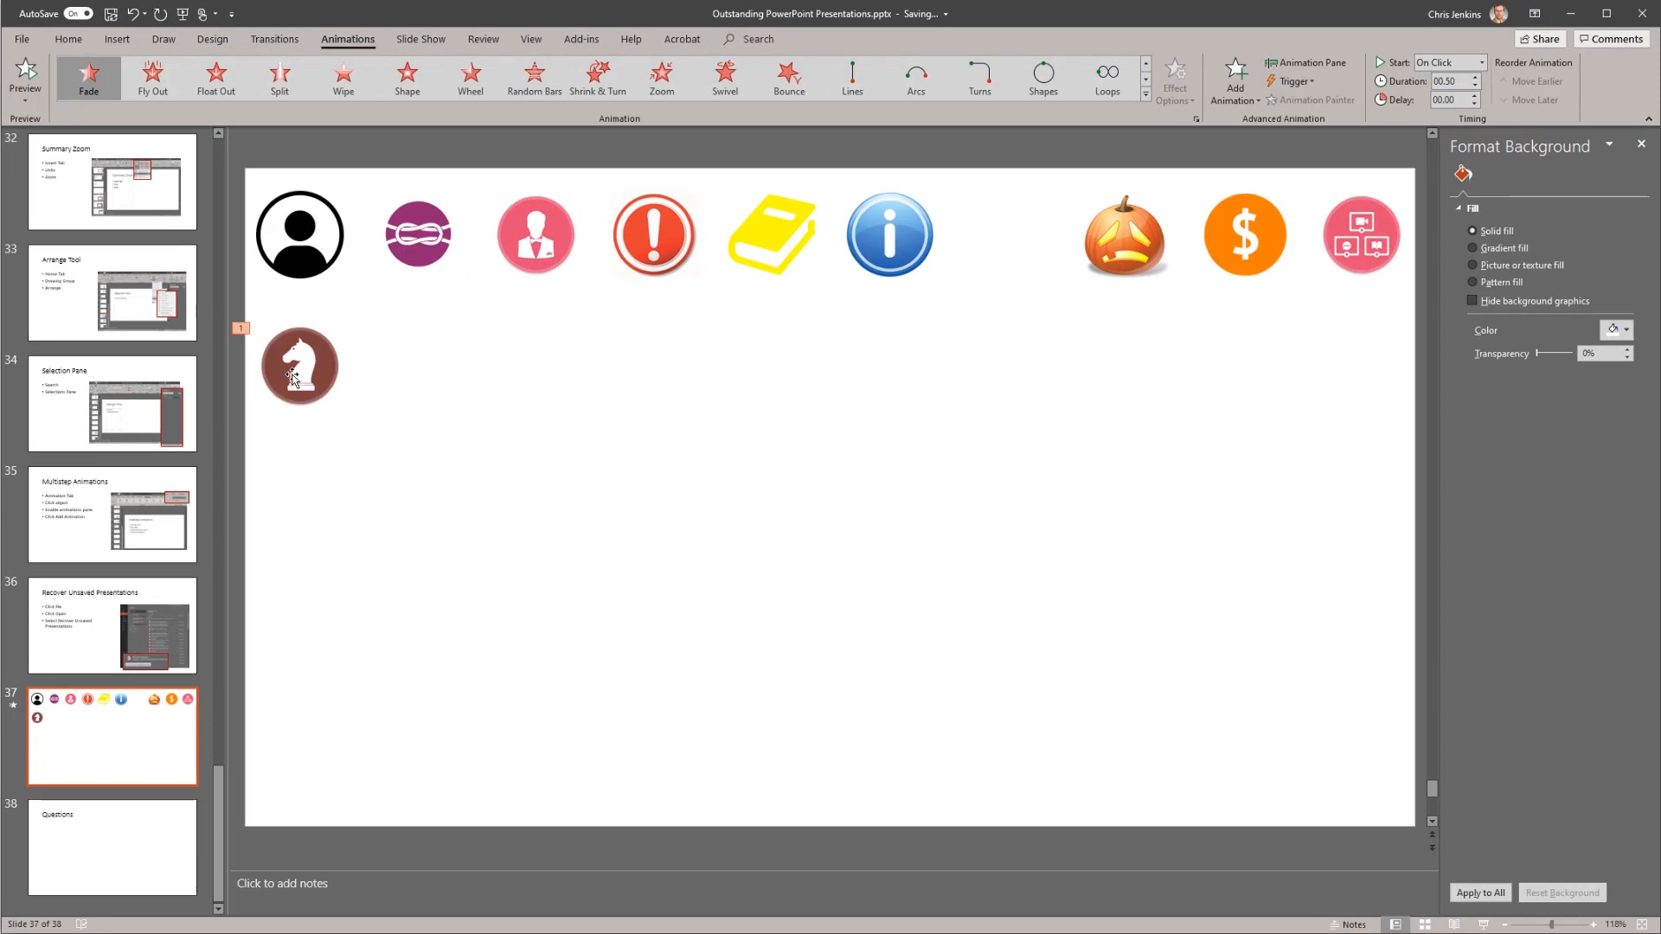
Change the knight icon's animation to the Fade entrance effect and show the Animation Pane
{"action": "left_click", "coordinate": [1146, 64]}
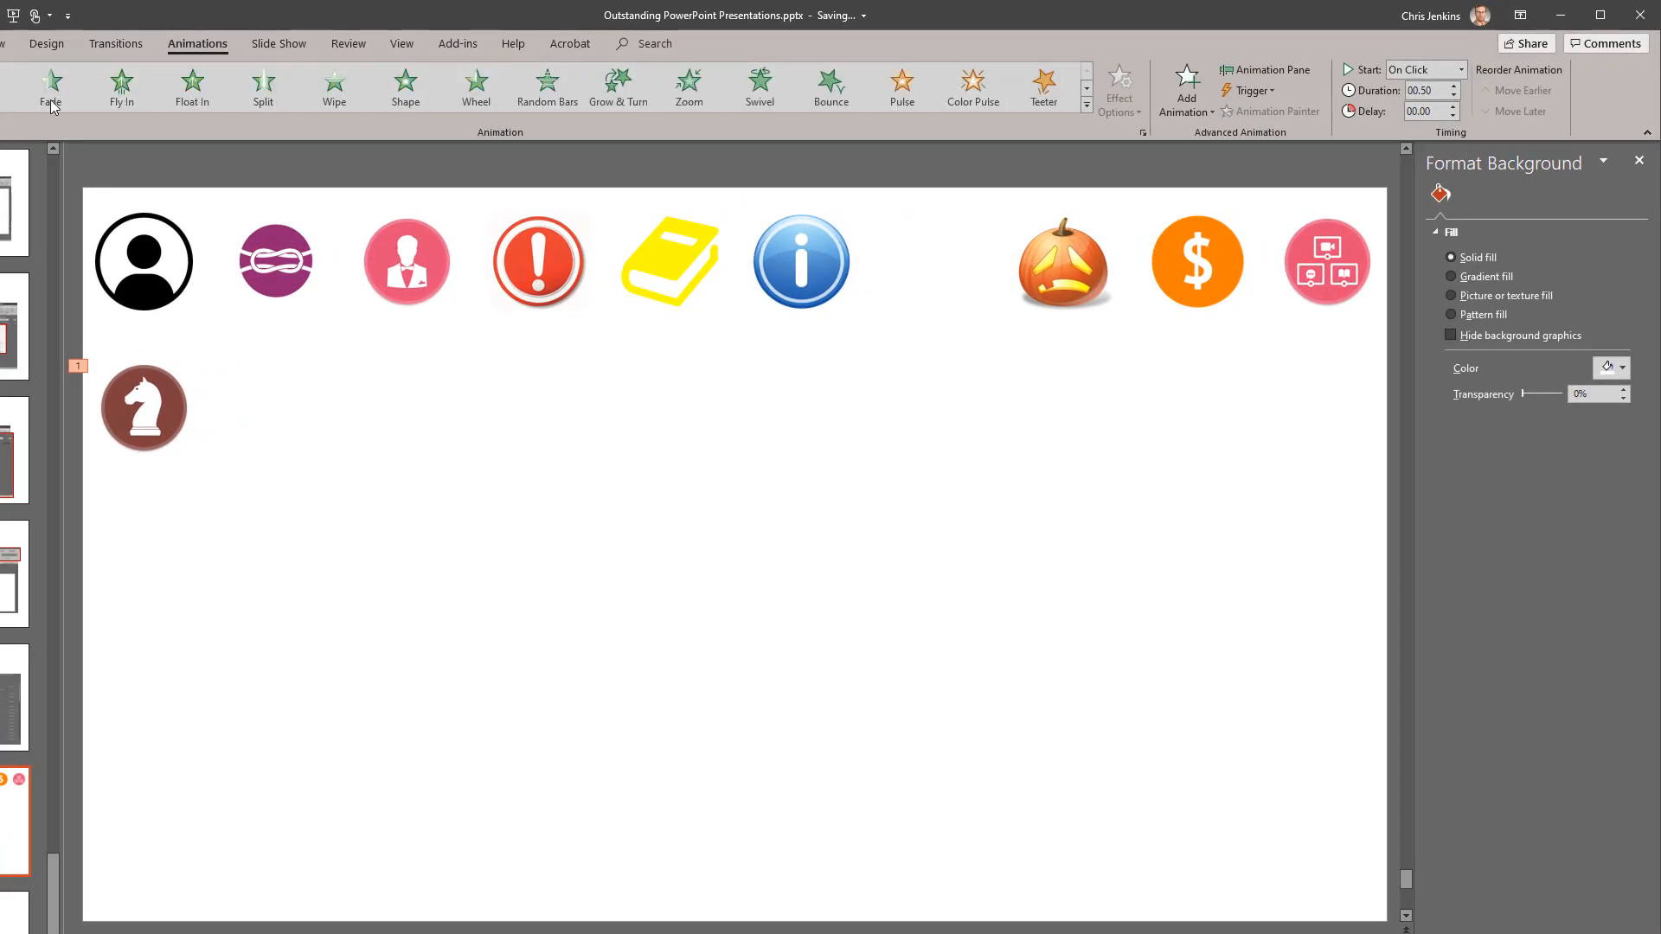
{"action": "left_click", "coordinate": [244, 91]}
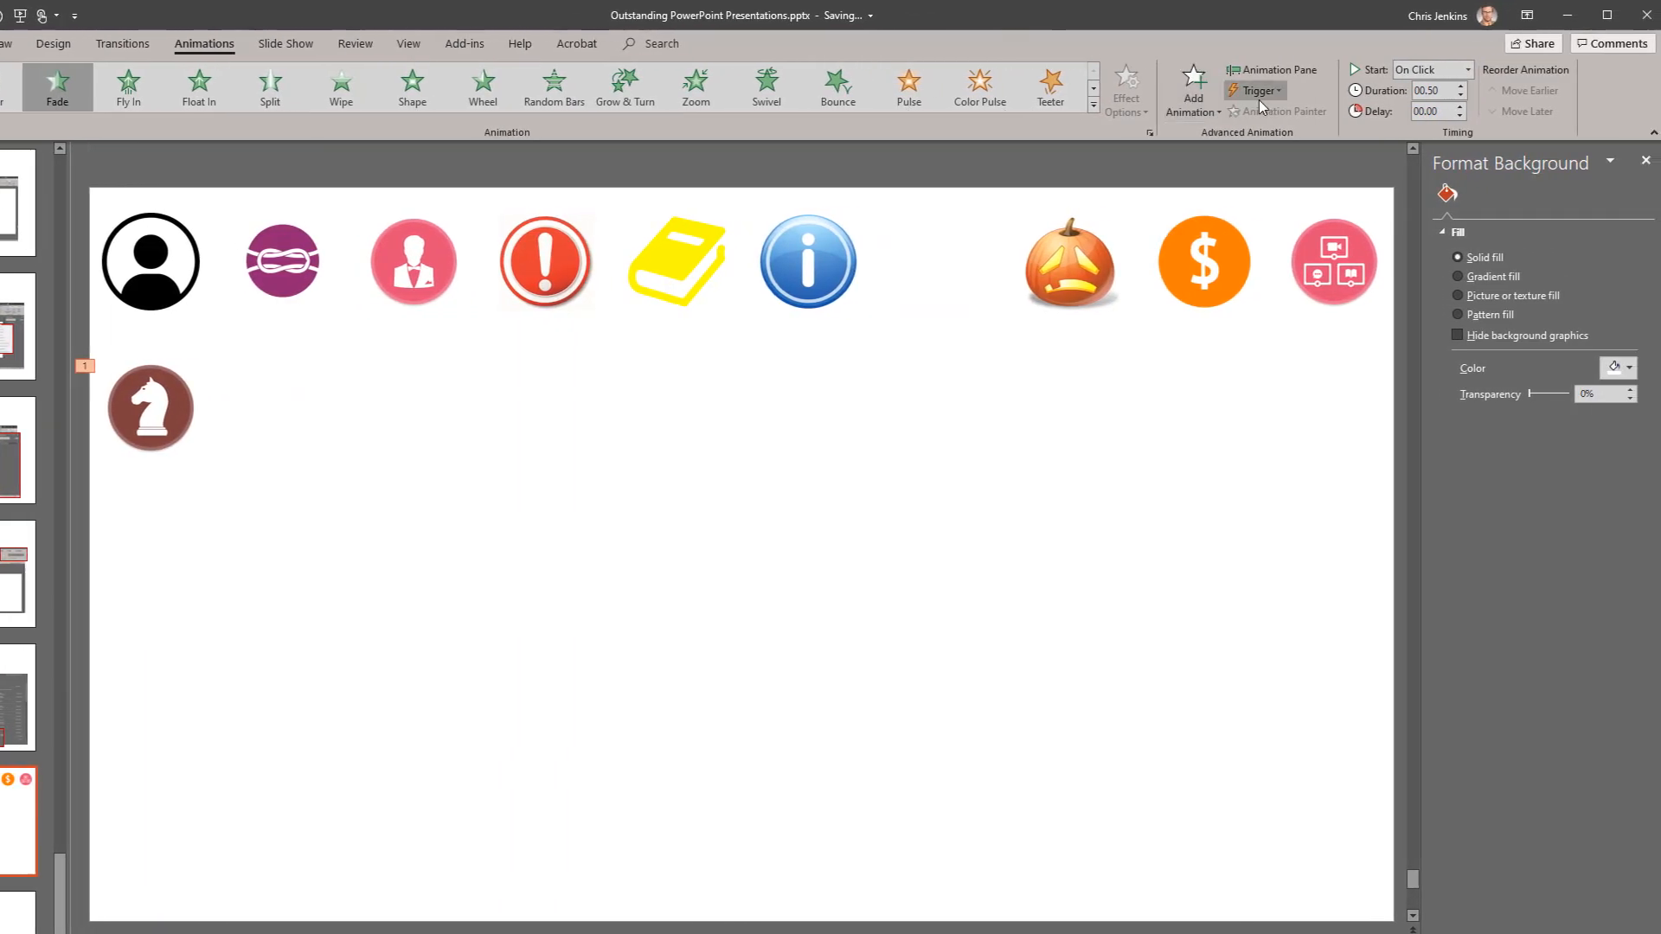
{"action": "left_click", "coordinate": [1408, 71]}
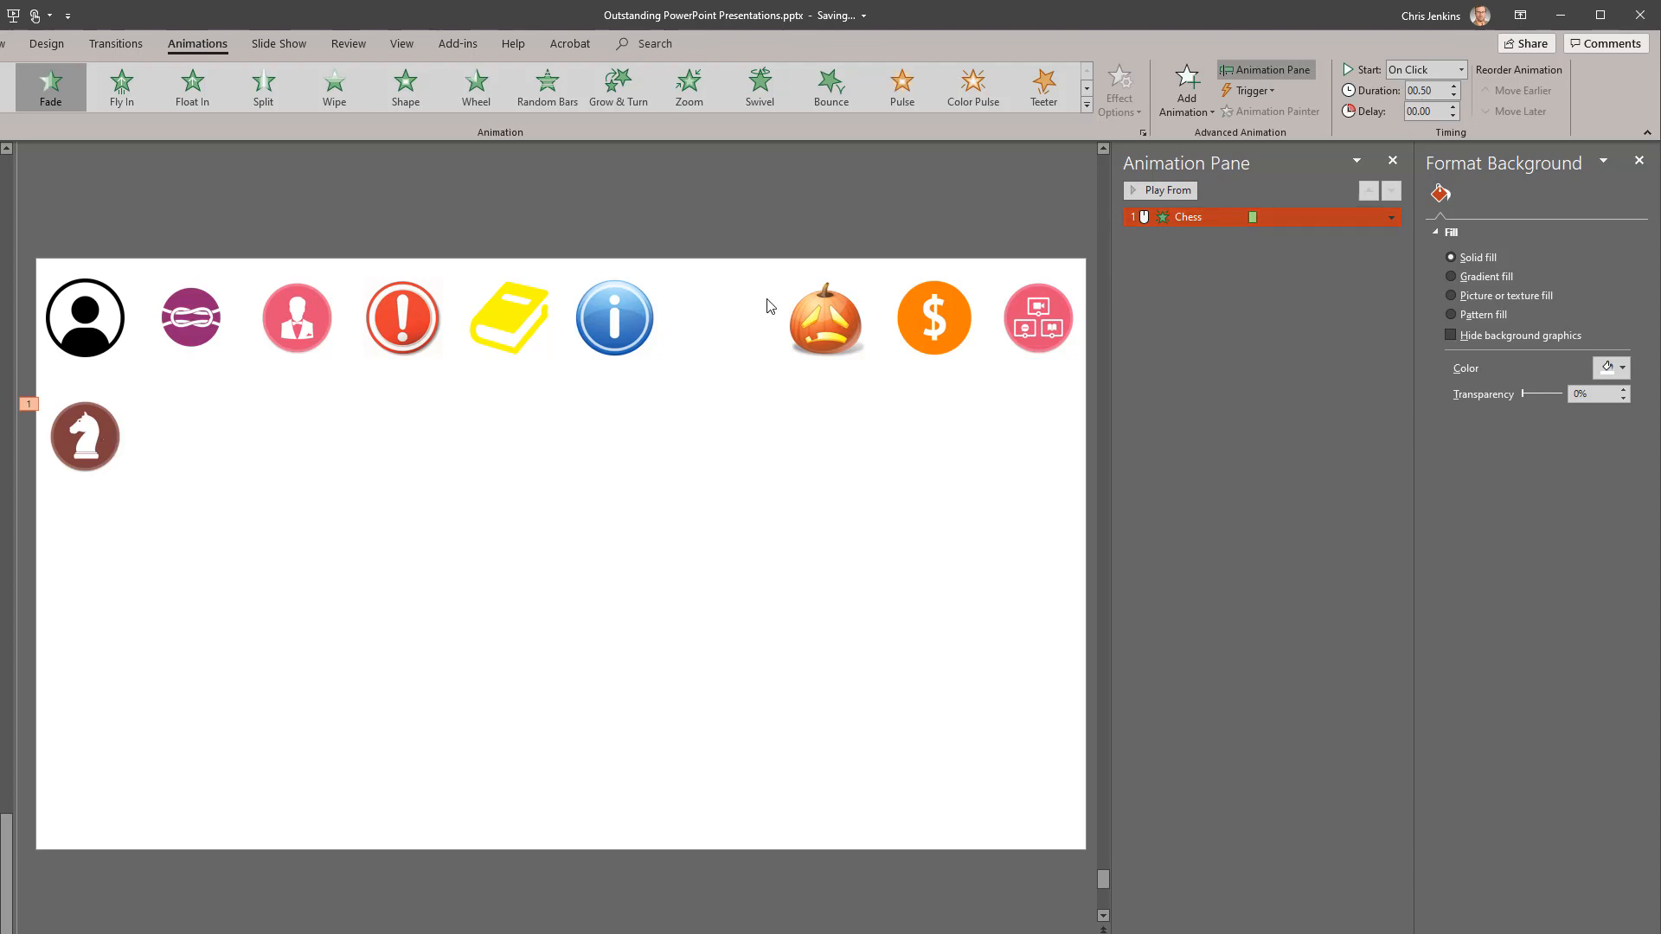
Add a Fade exit animation to the knight icon after its entrance and set it to Start After Previous
{"action": "left_click", "coordinate": [1185, 87]}
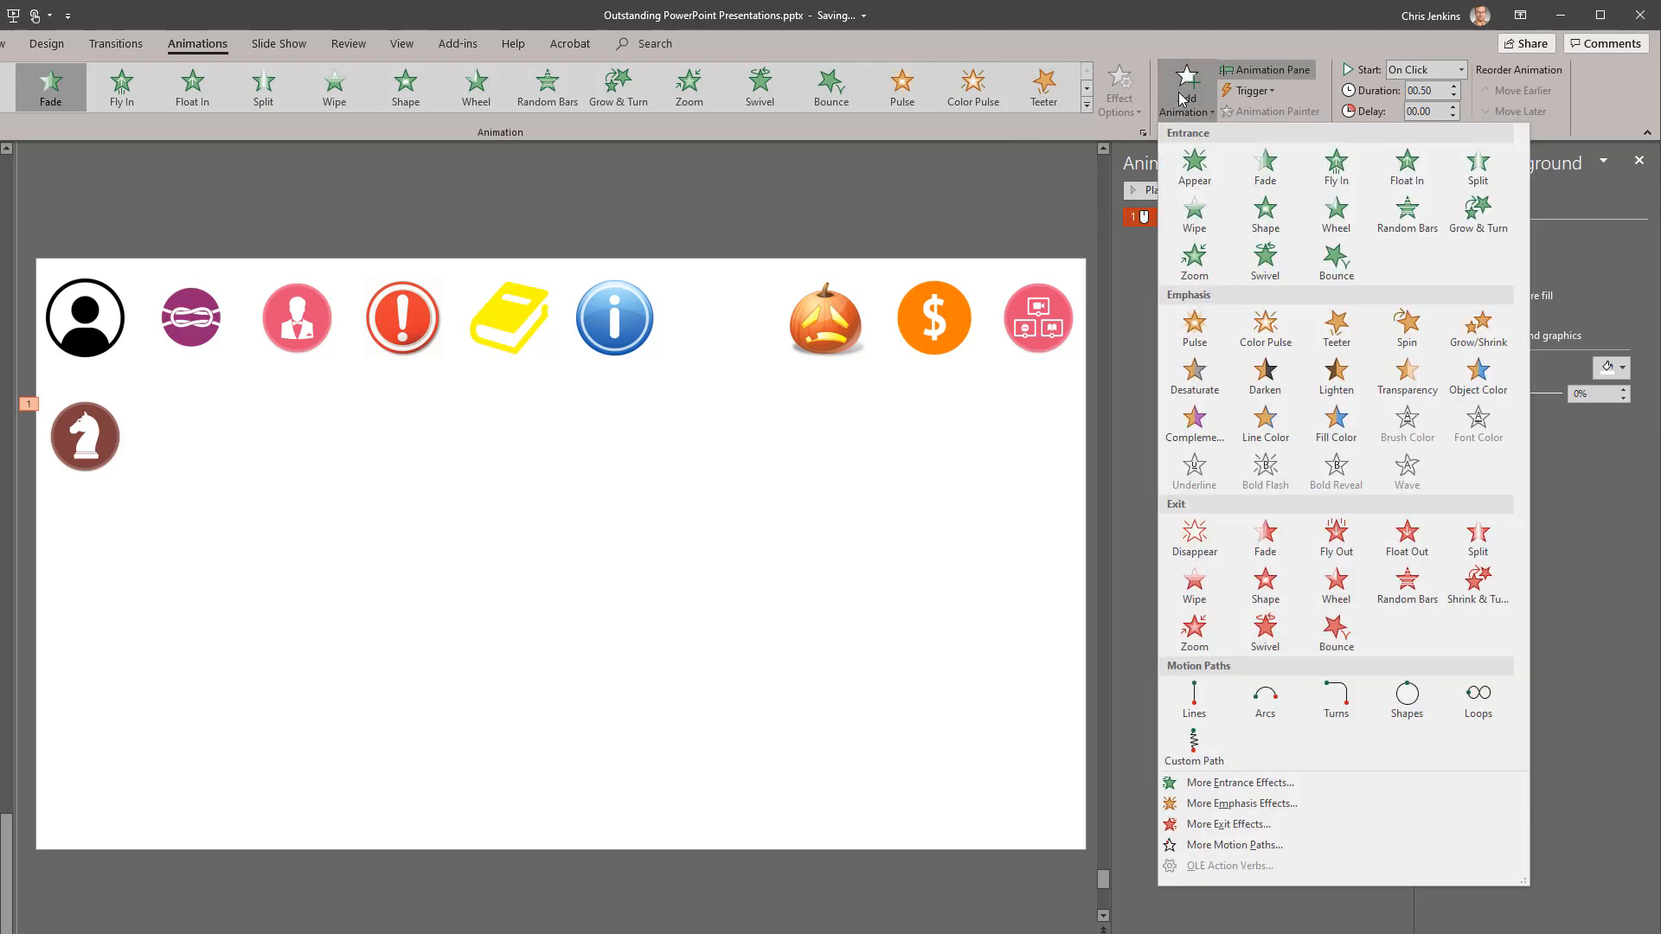
{"action": "left_click", "coordinate": [1262, 502]}
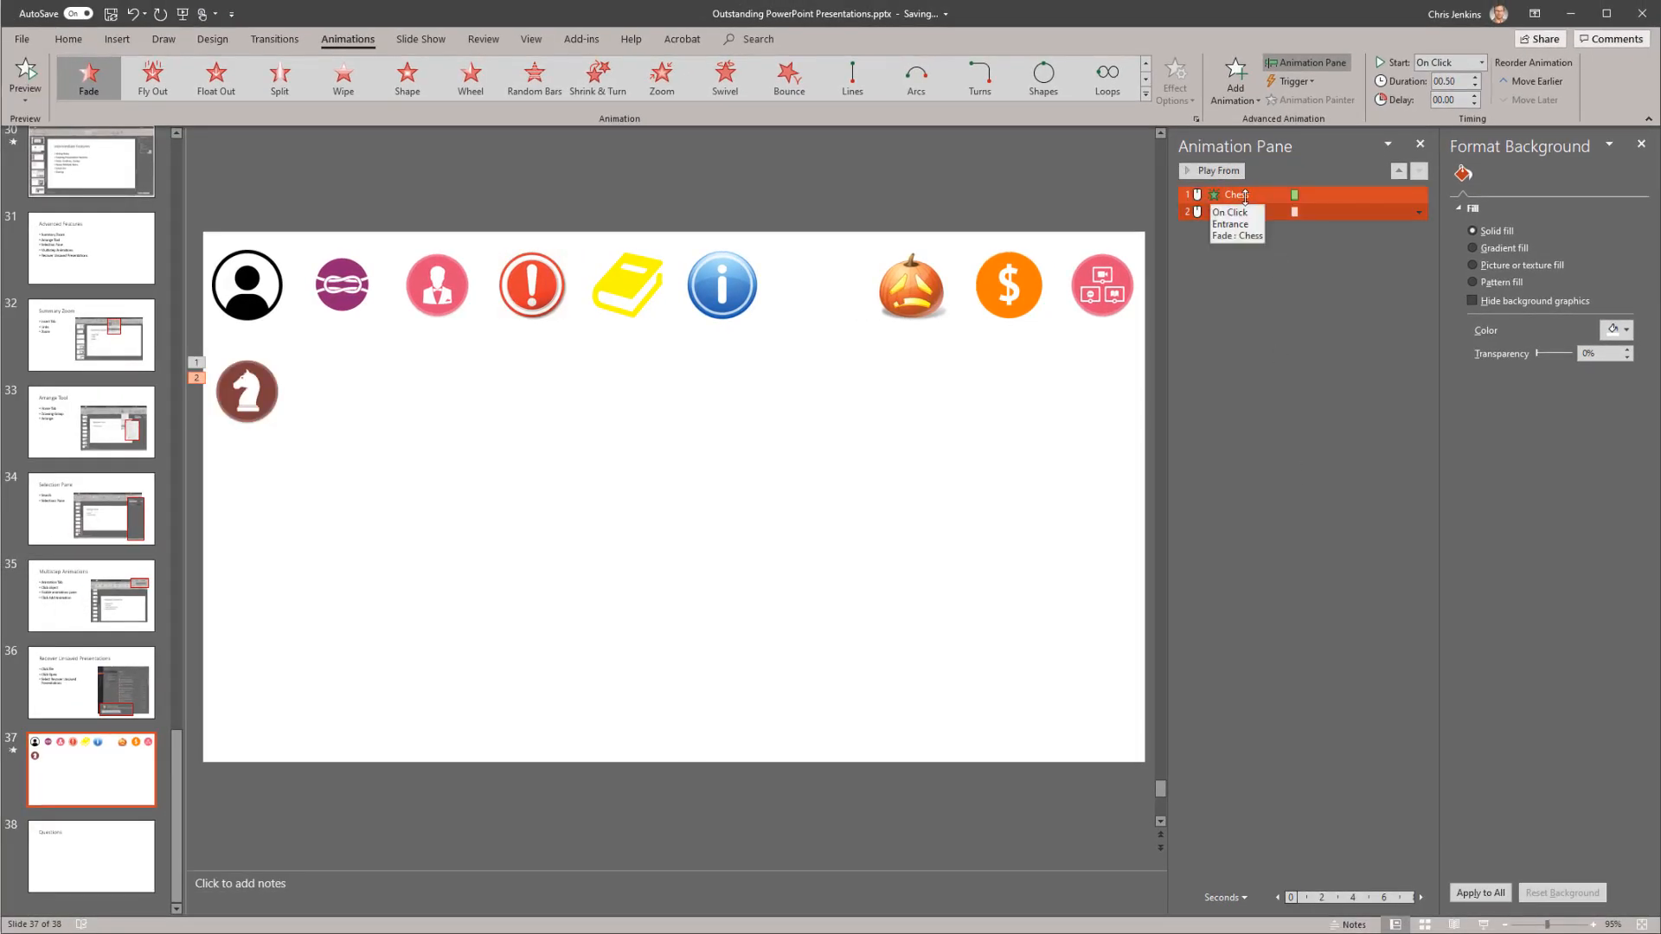
{"action": "left_click", "coordinate": [1296, 211]}
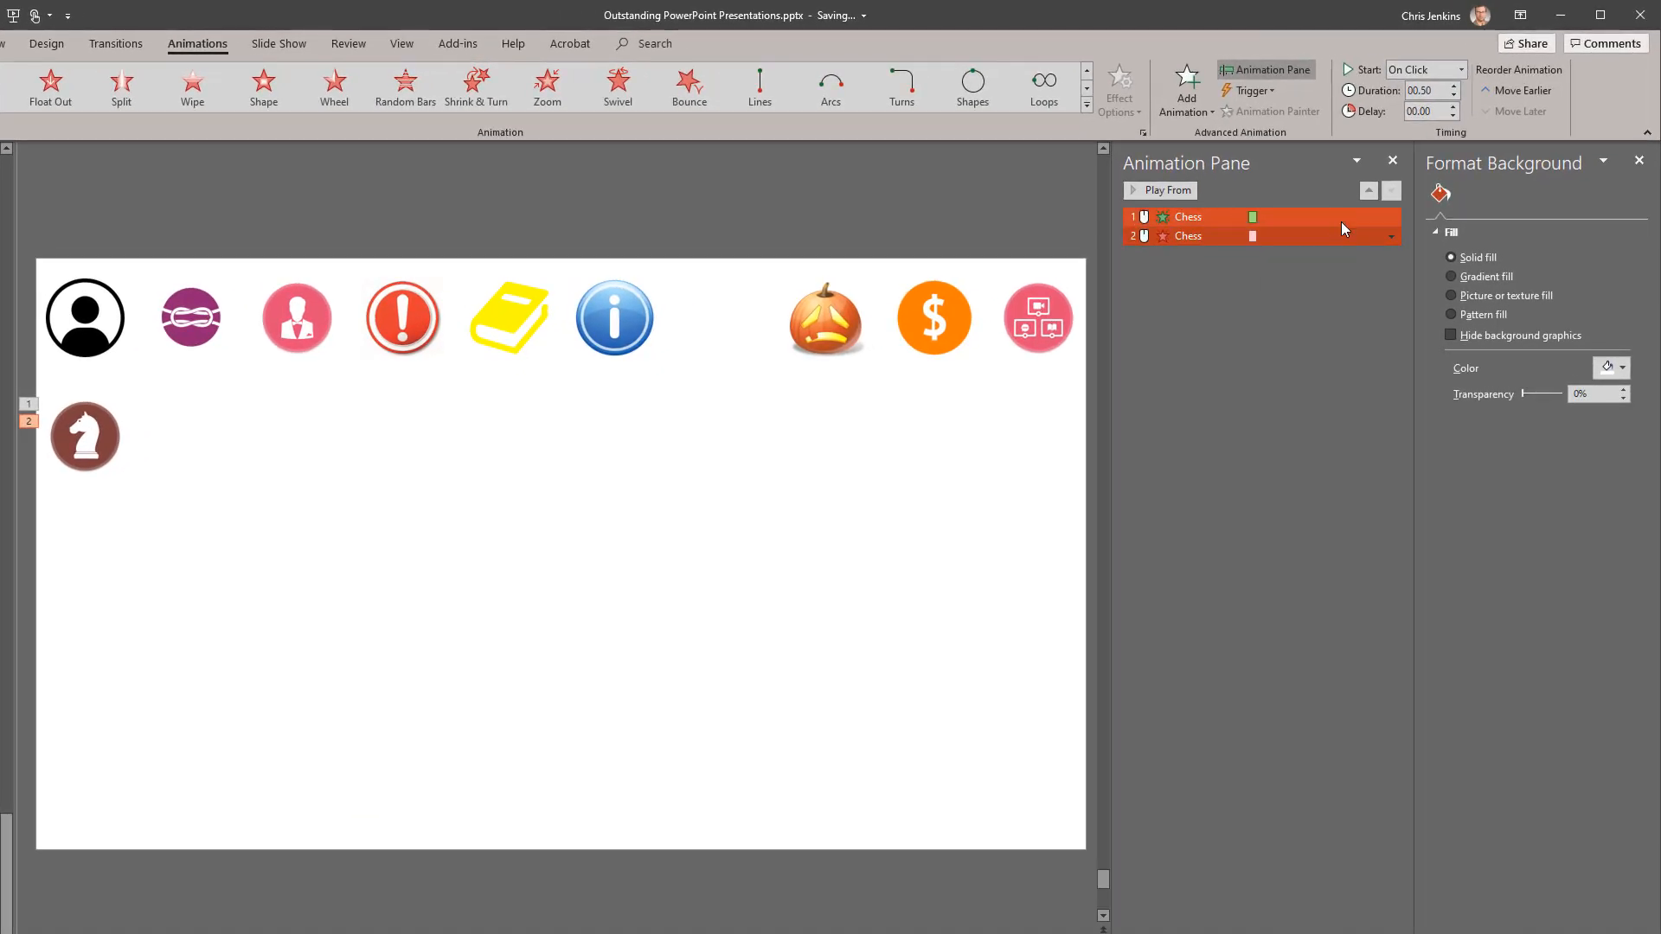
{"action": "left_click", "coordinate": [1341, 217]}
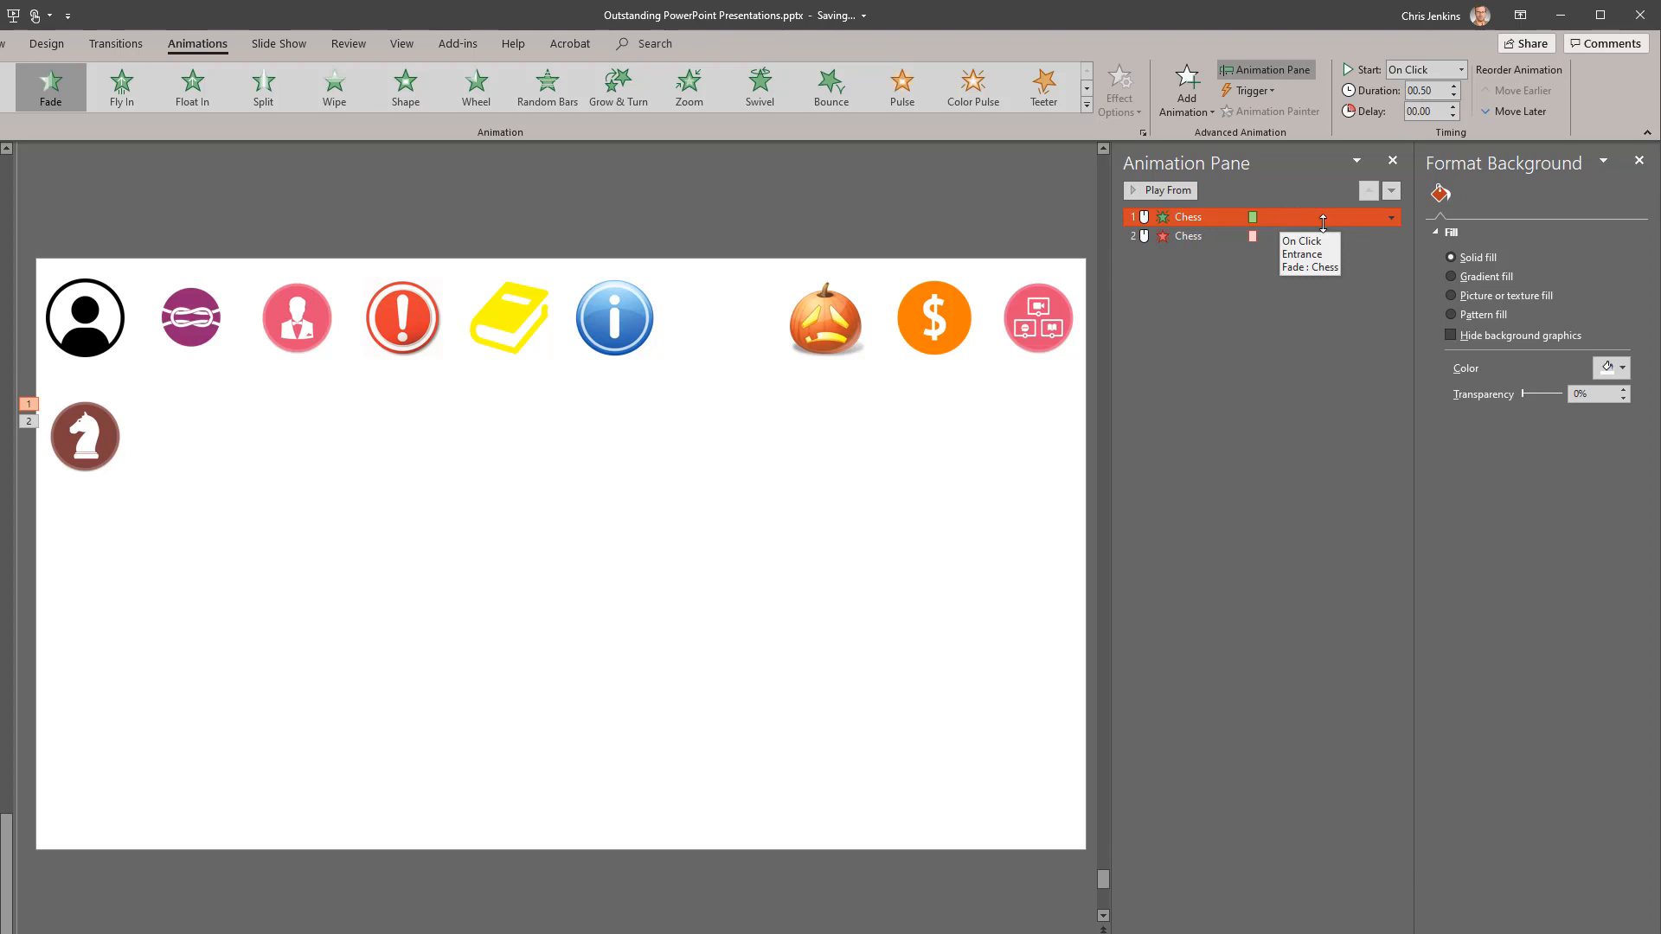
{"action": "left_click", "coordinate": [1322, 235], "text": "shift"}
{"action": "left_click", "coordinate": [1321, 235]}
{"action": "left_click", "coordinate": [1391, 236]}
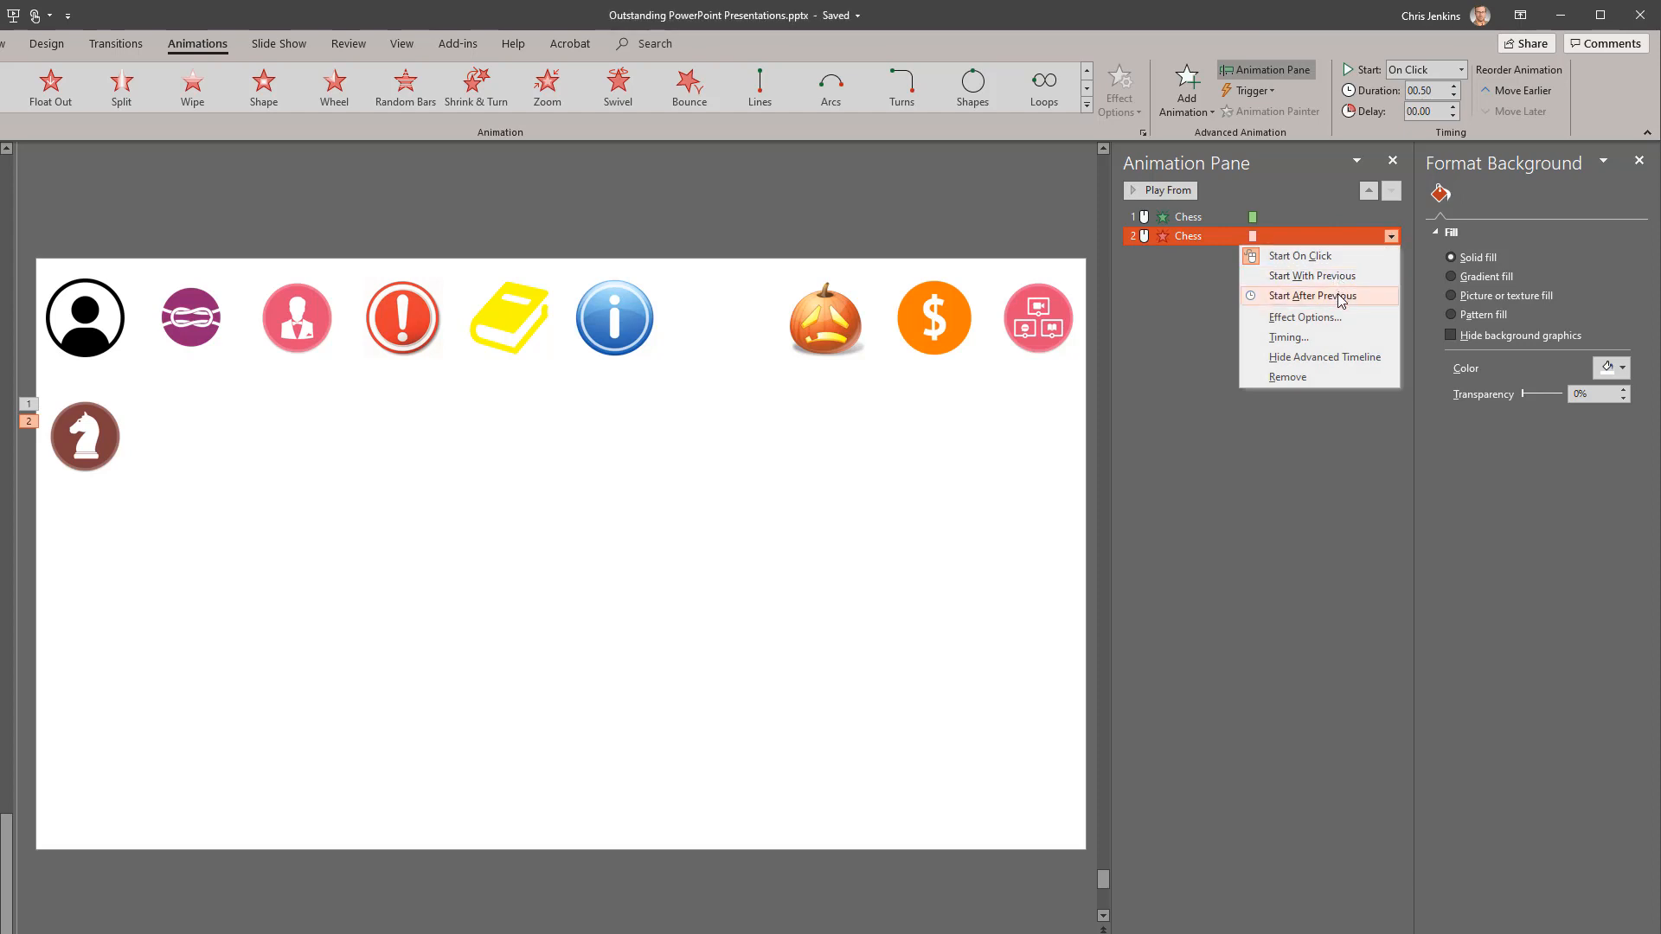
{"action": "left_click", "coordinate": [1341, 296]}
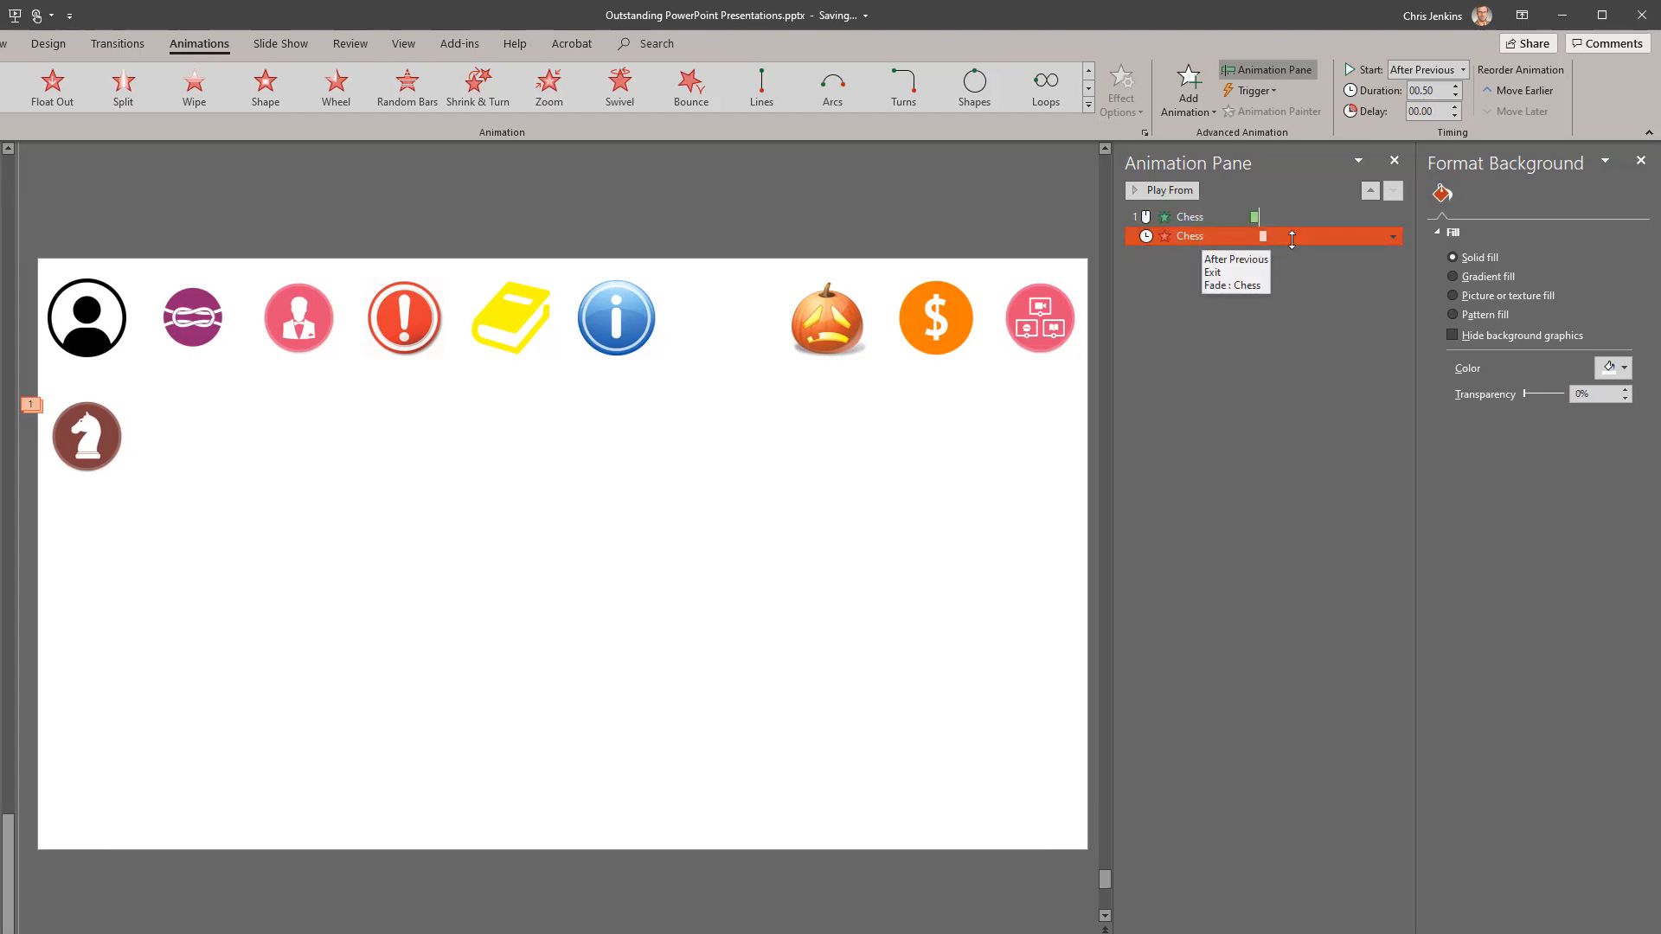
Add the Fade entrance animation to the black person icon and set it to Start After Previous
{"action": "left_click", "coordinate": [273, 325]}
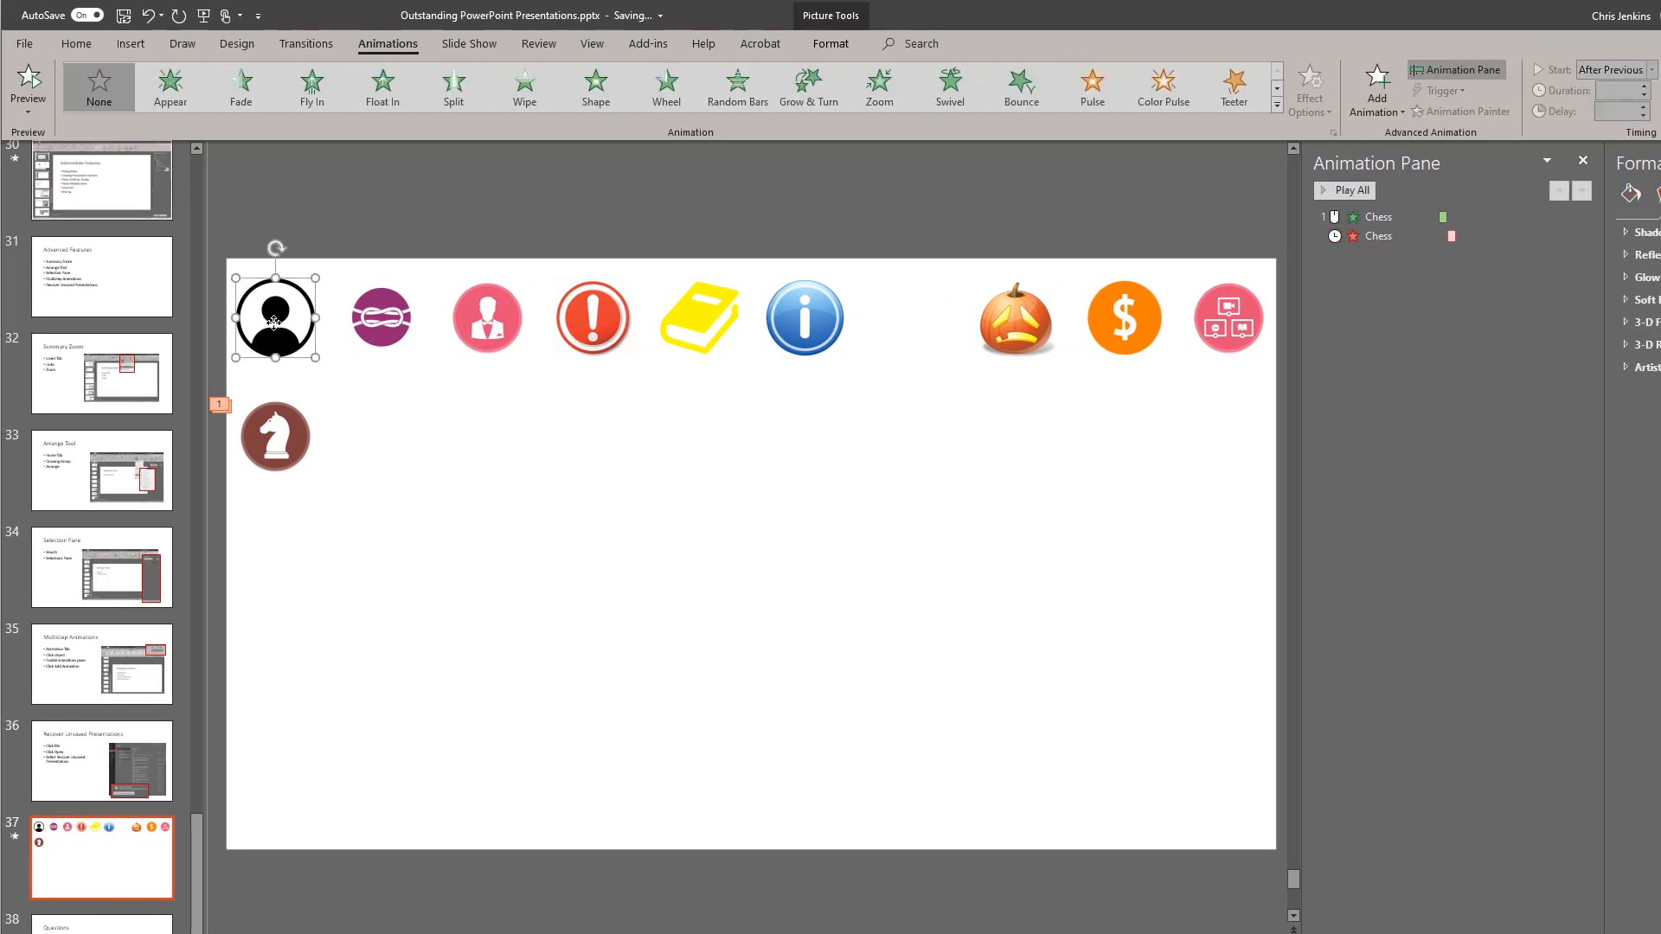
{"action": "left_click", "coordinate": [1187, 84]}
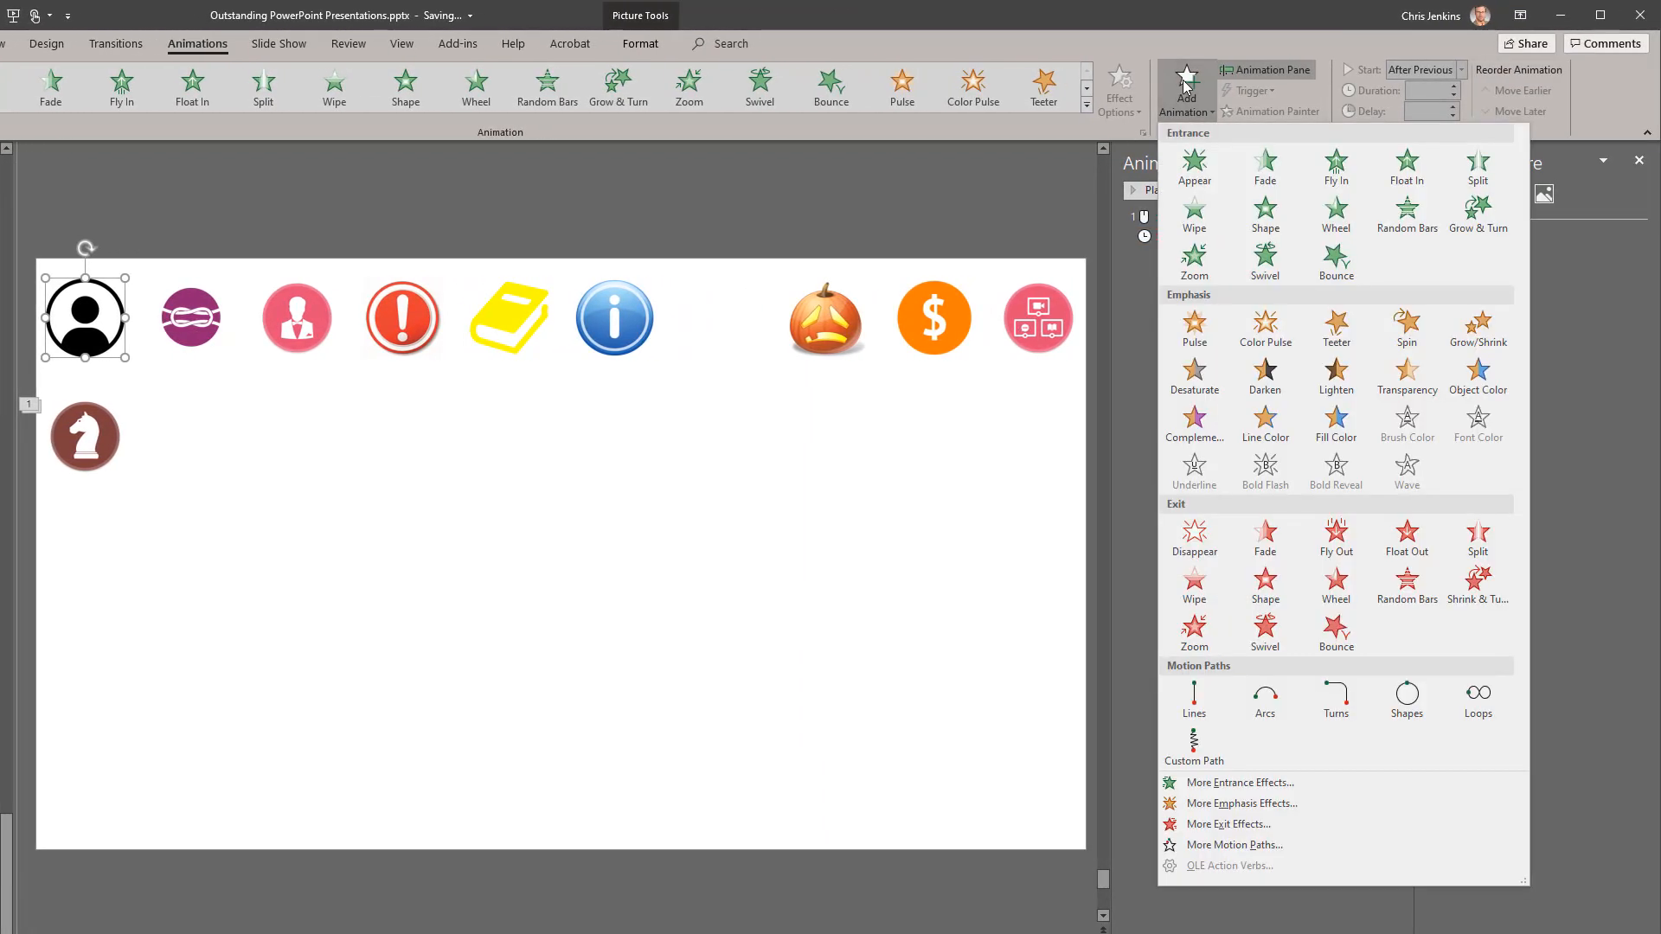
{"action": "left_click", "coordinate": [1265, 165]}
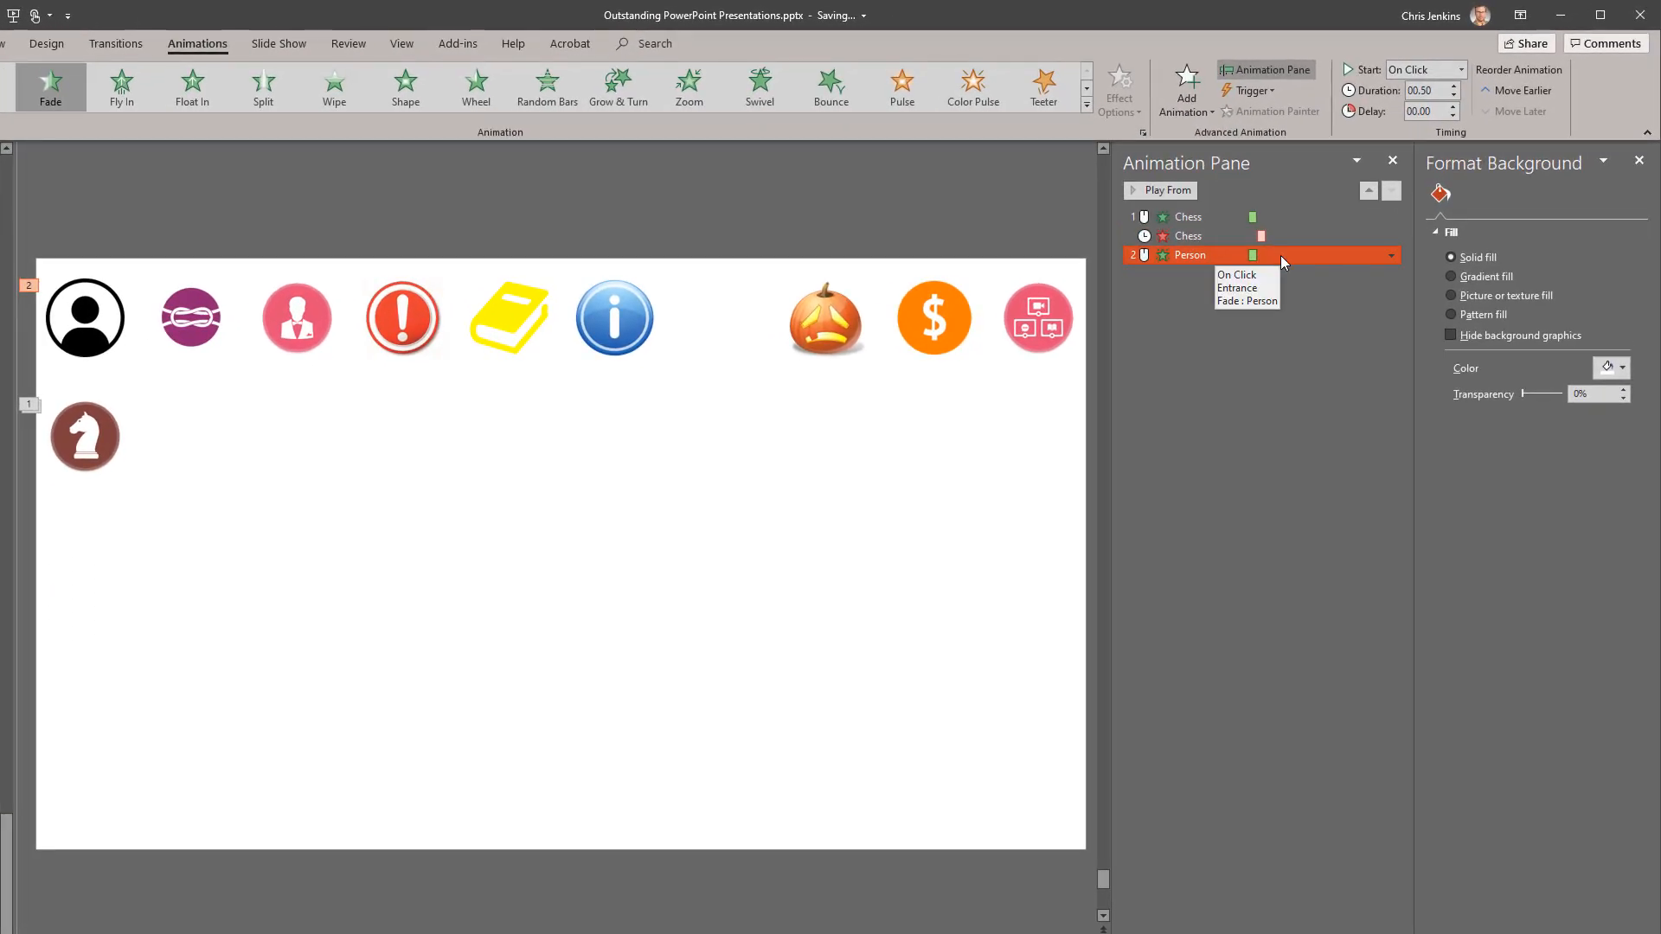
{"action": "left_click", "coordinate": [1391, 256]}
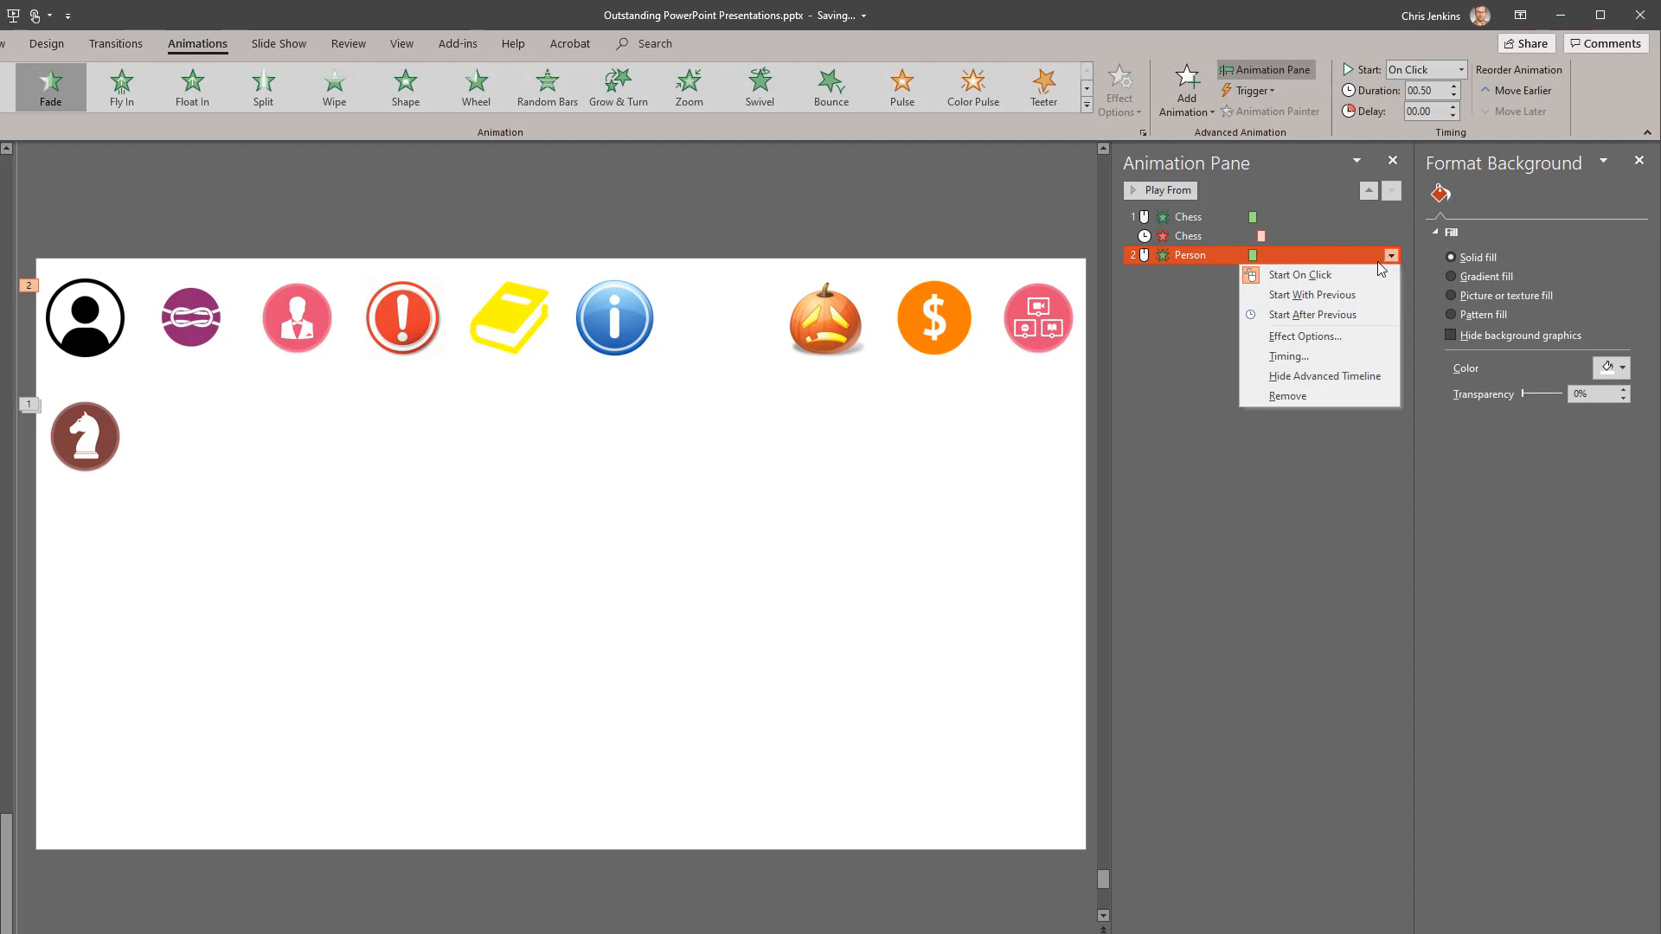
{"action": "left_click", "coordinate": [1330, 314]}
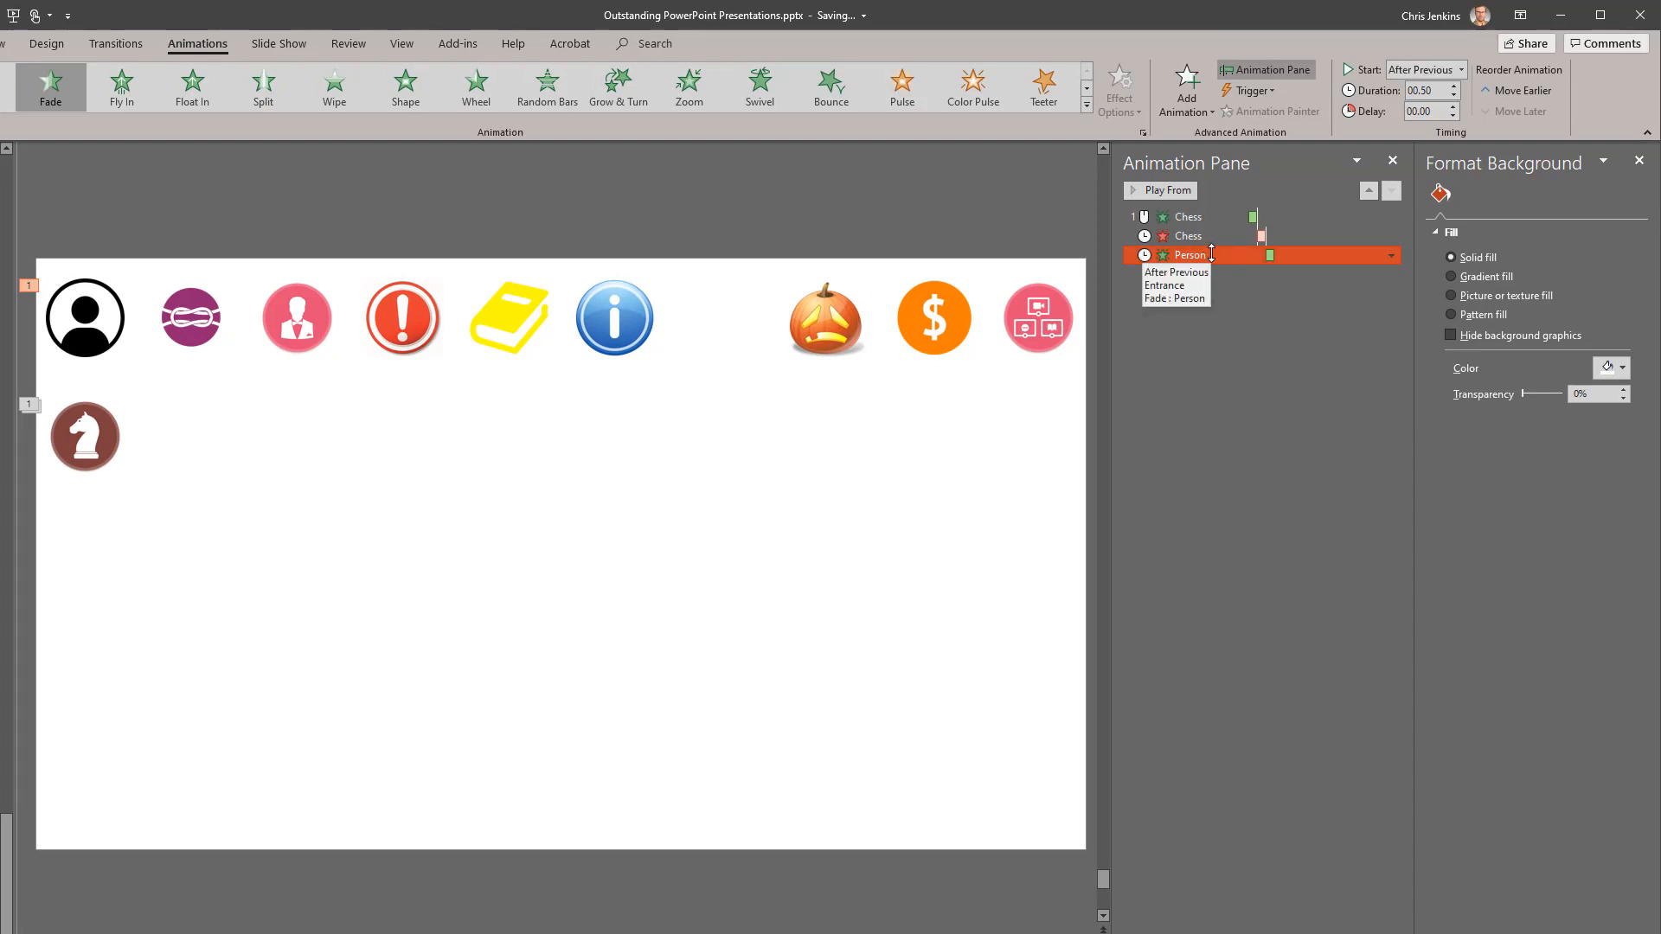
Add a Fade exit animation to the black person icon, set it to Start After Previous, and deselect it
{"action": "left_click", "coordinate": [1187, 100]}
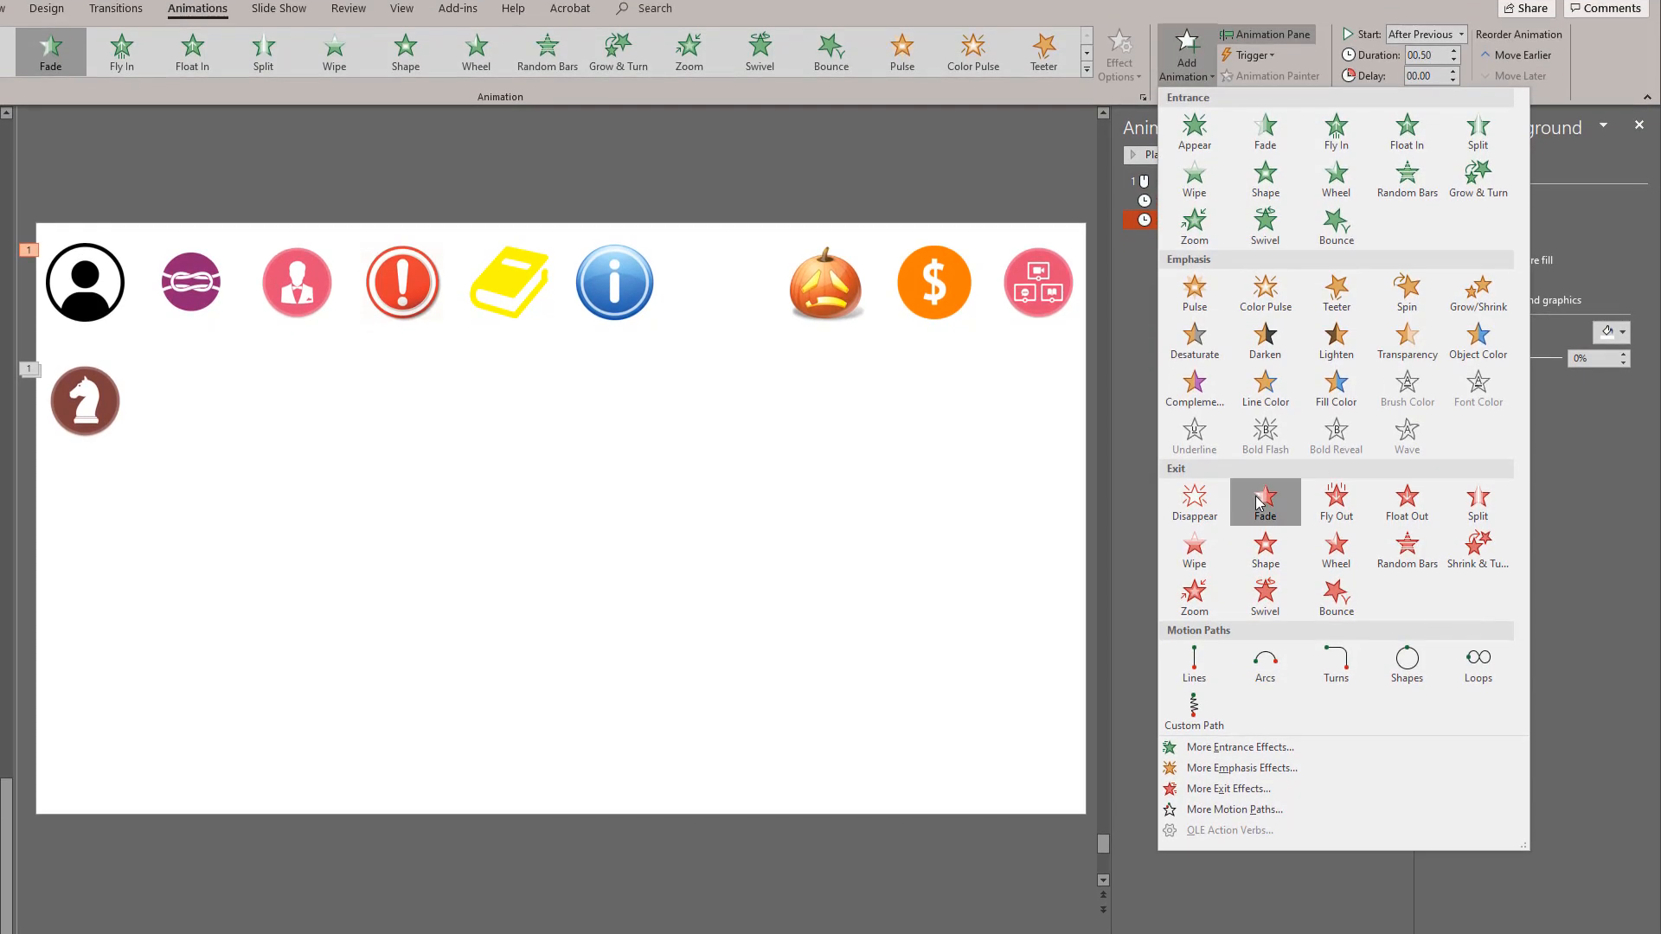
{"action": "left_click", "coordinate": [1263, 507]}
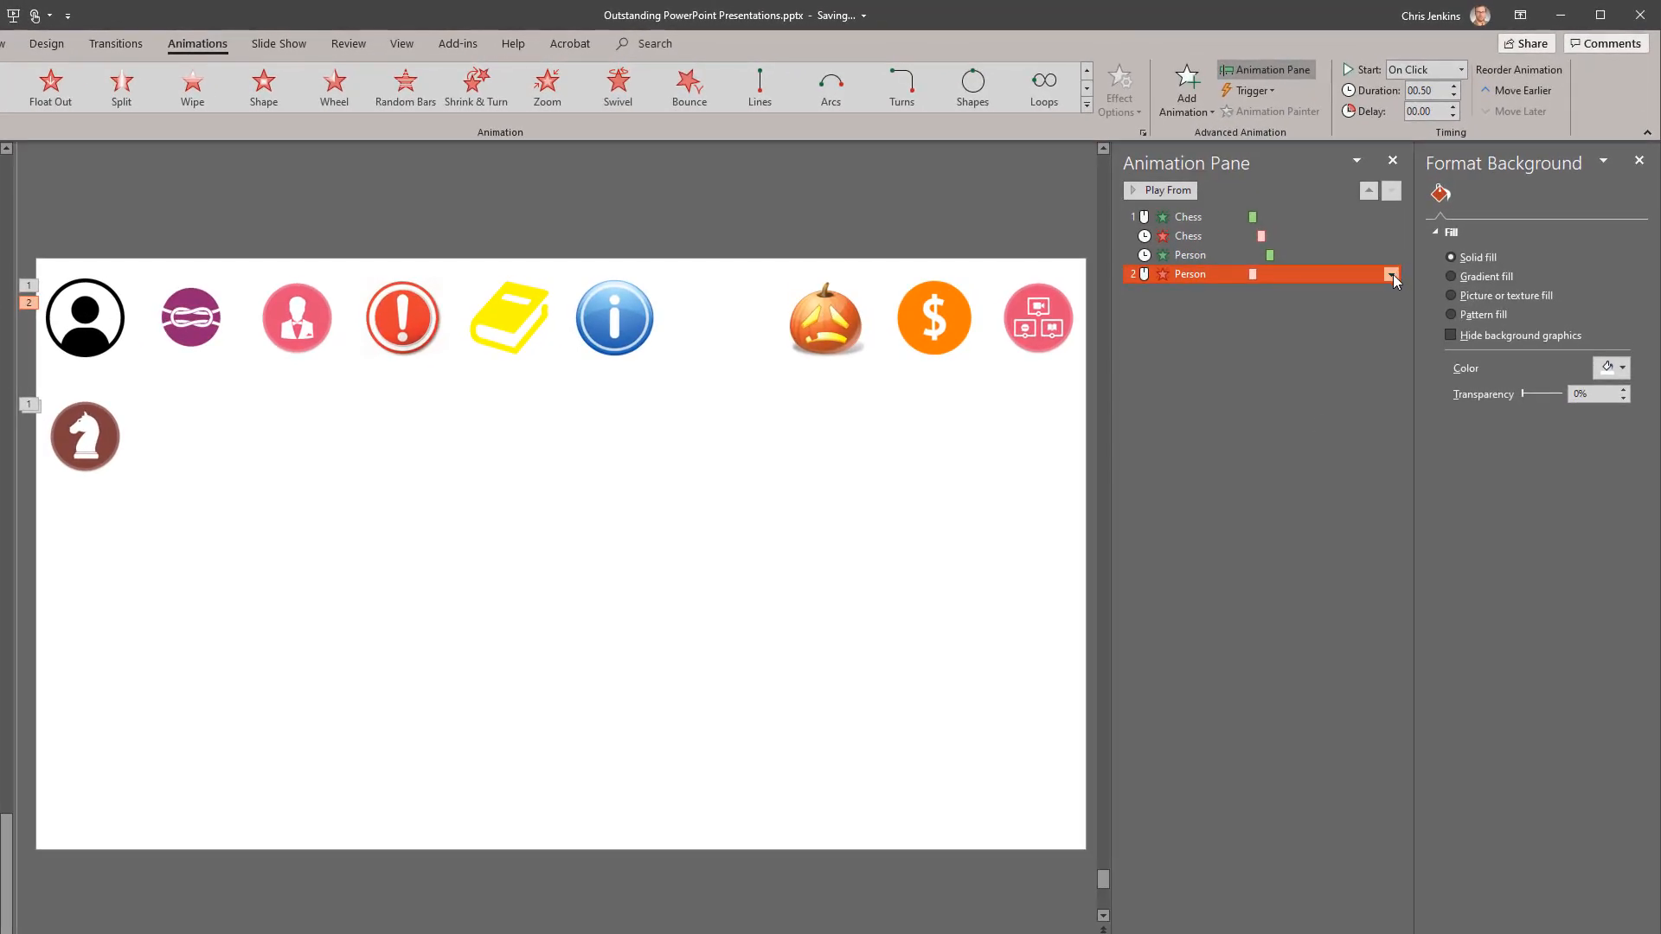
{"action": "left_click", "coordinate": [1389, 275]}
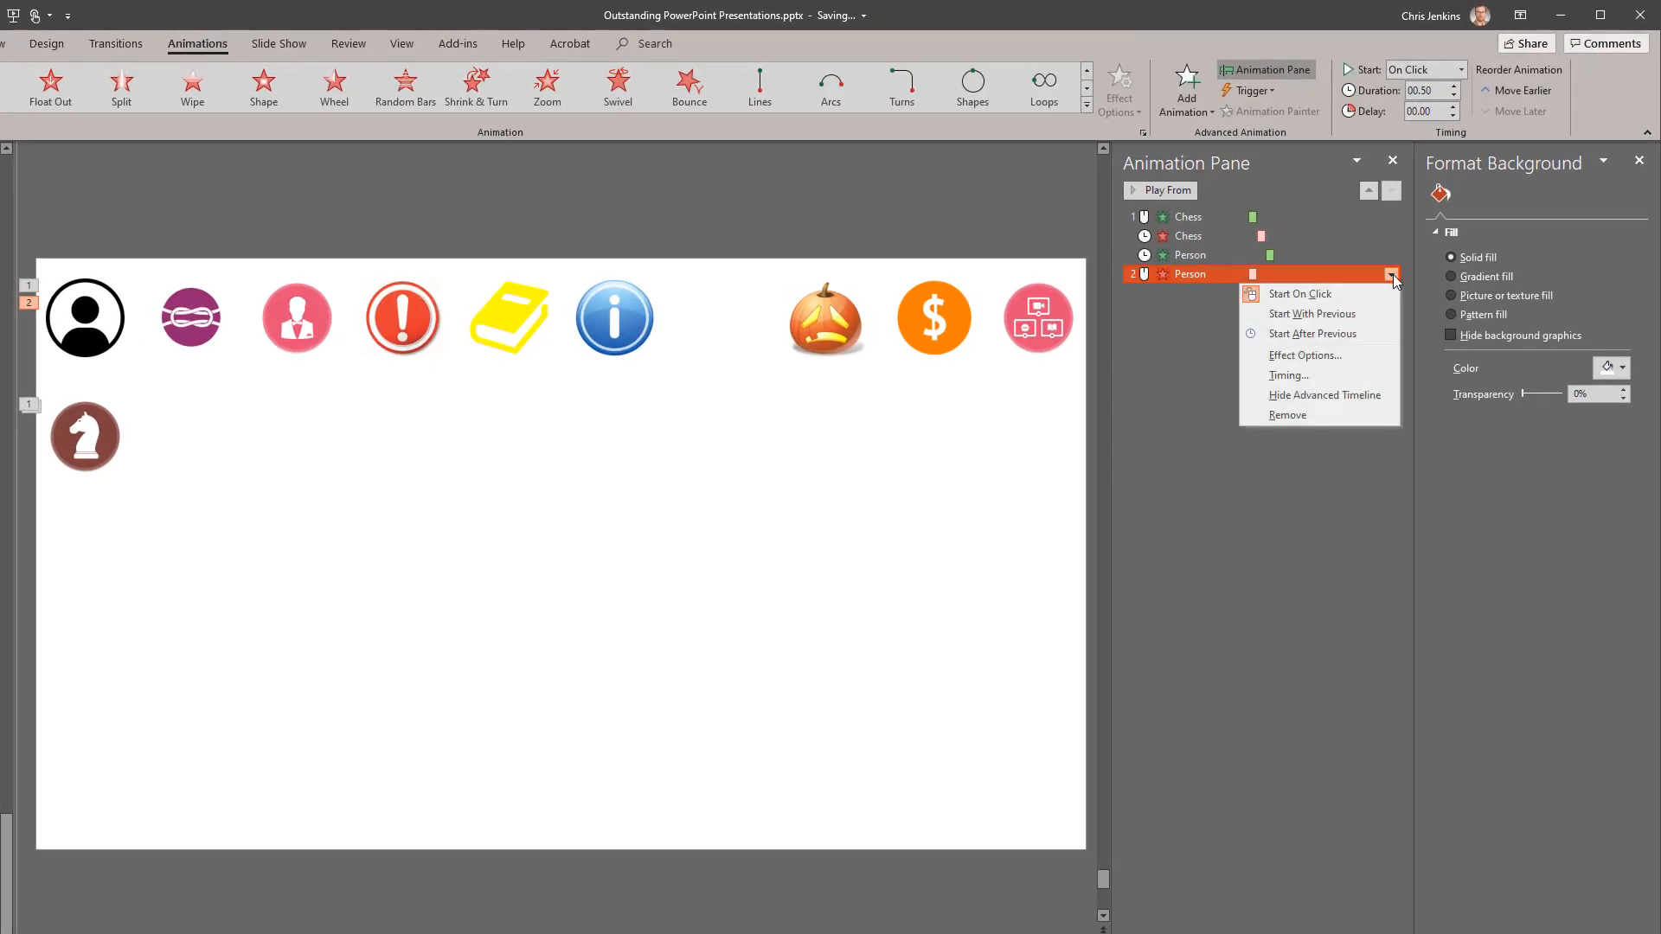
{"action": "left_click", "coordinate": [1344, 340]}
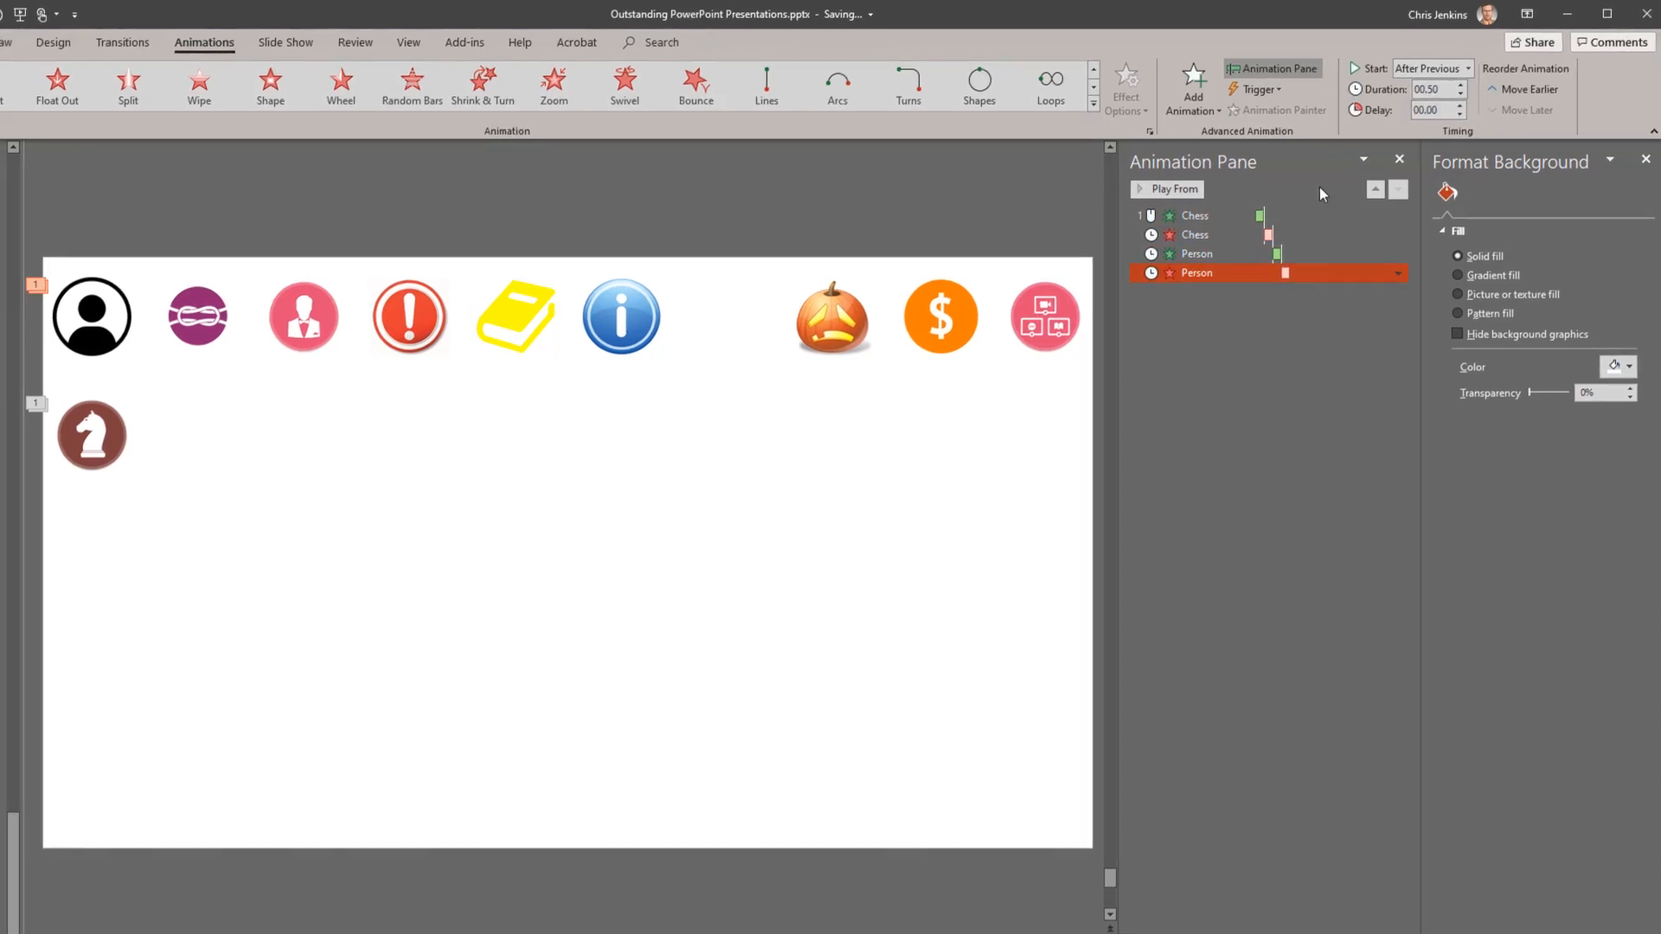
{"action": "left_click", "coordinate": [550, 491]}
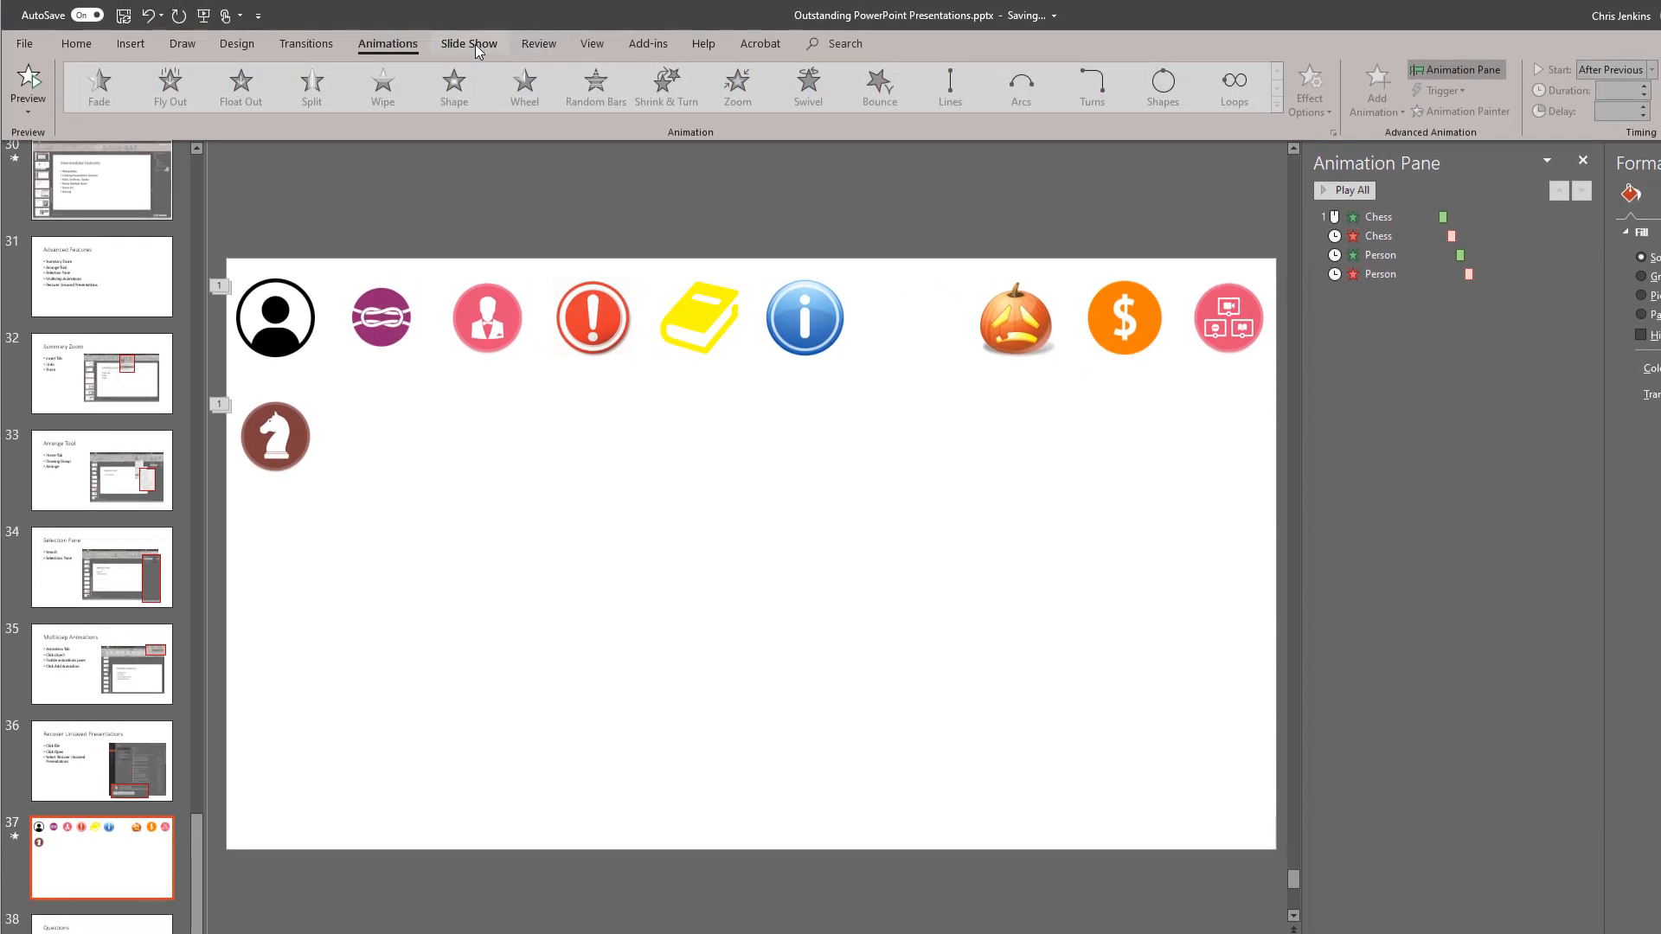
Preview the slide's full animation sequence twice
{"action": "left_click", "coordinate": [475, 44]}
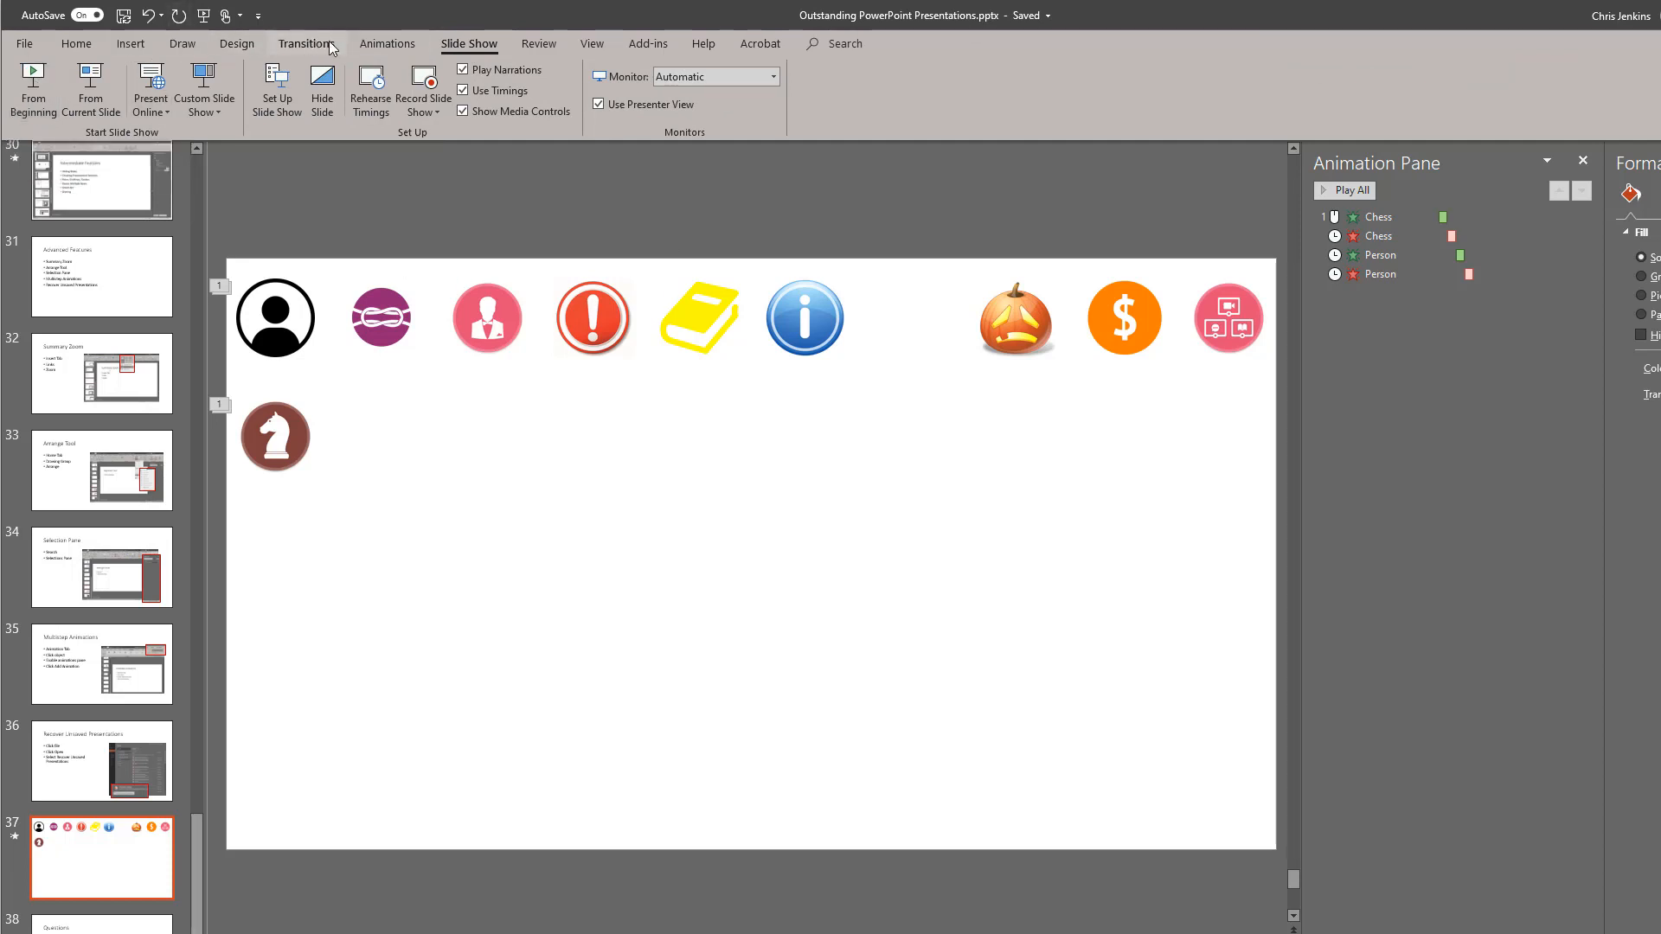
{"action": "left_click", "coordinate": [367, 49]}
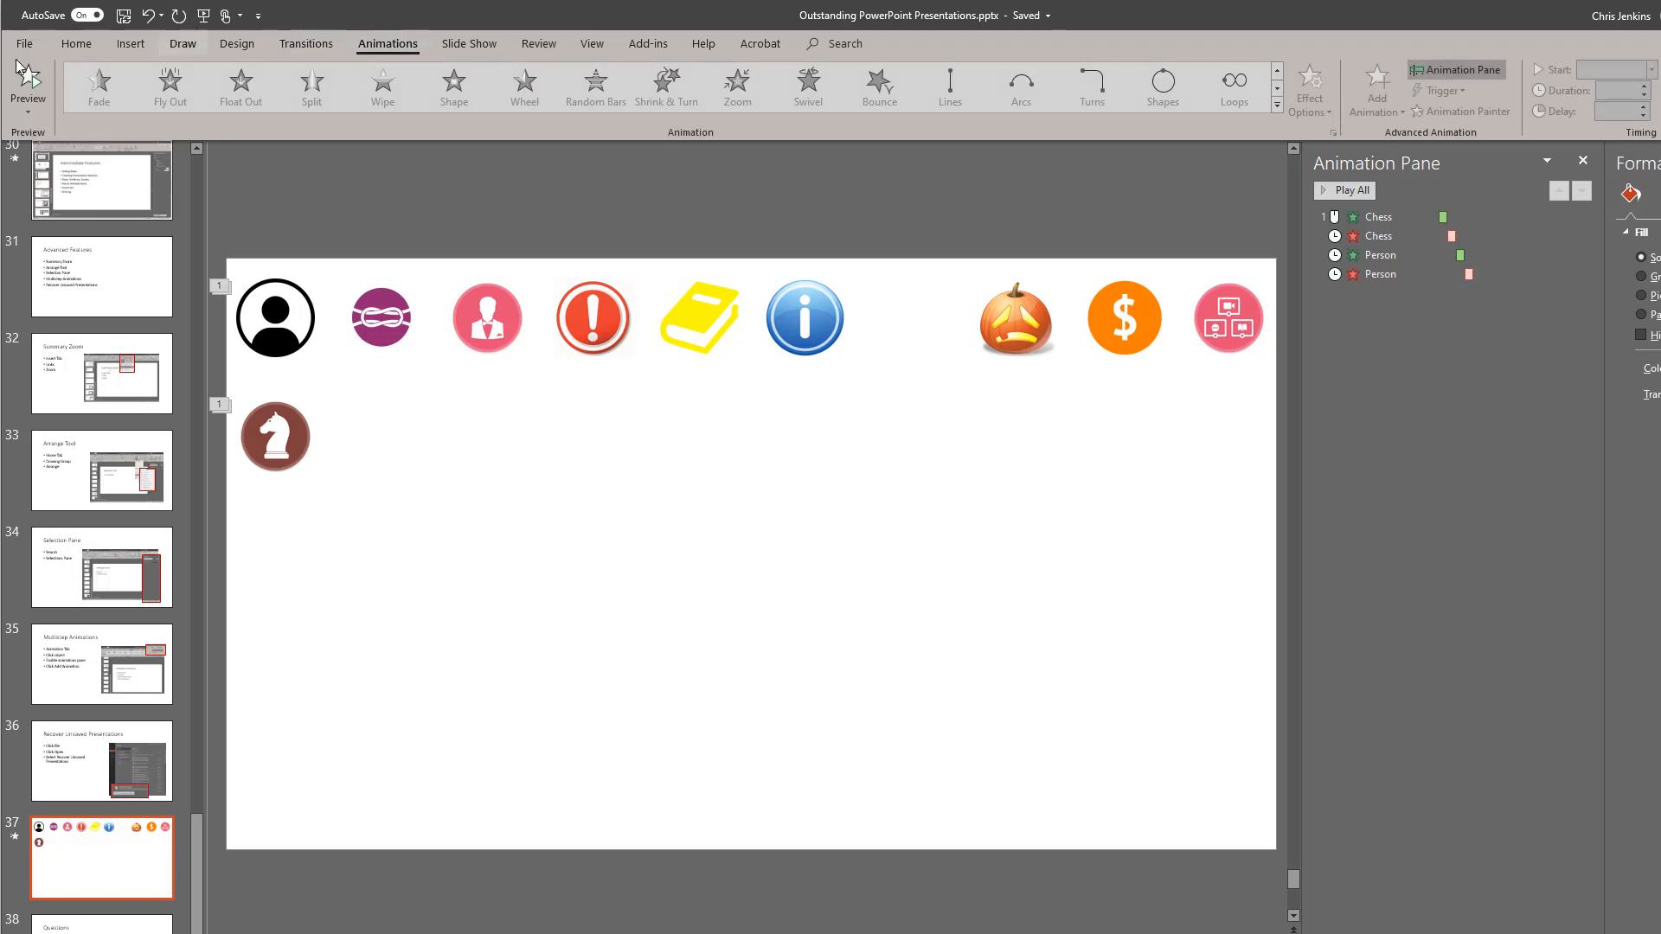
{"action": "left_click", "coordinate": [28, 82]}
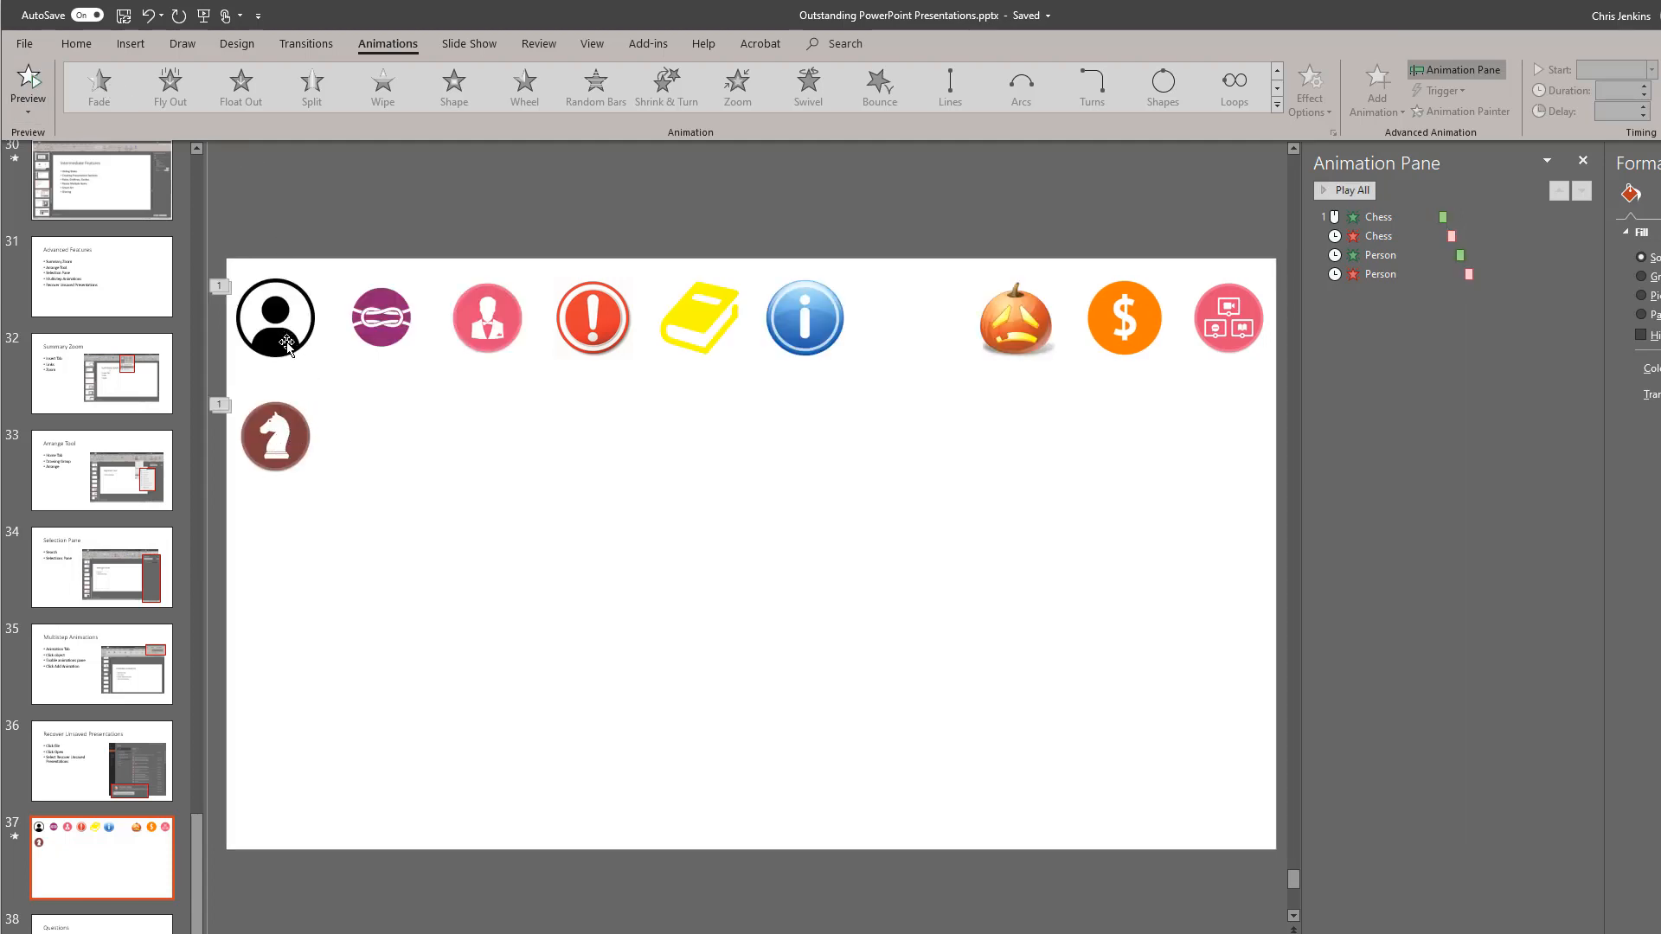
{"action": "left_click", "coordinate": [29, 80]}
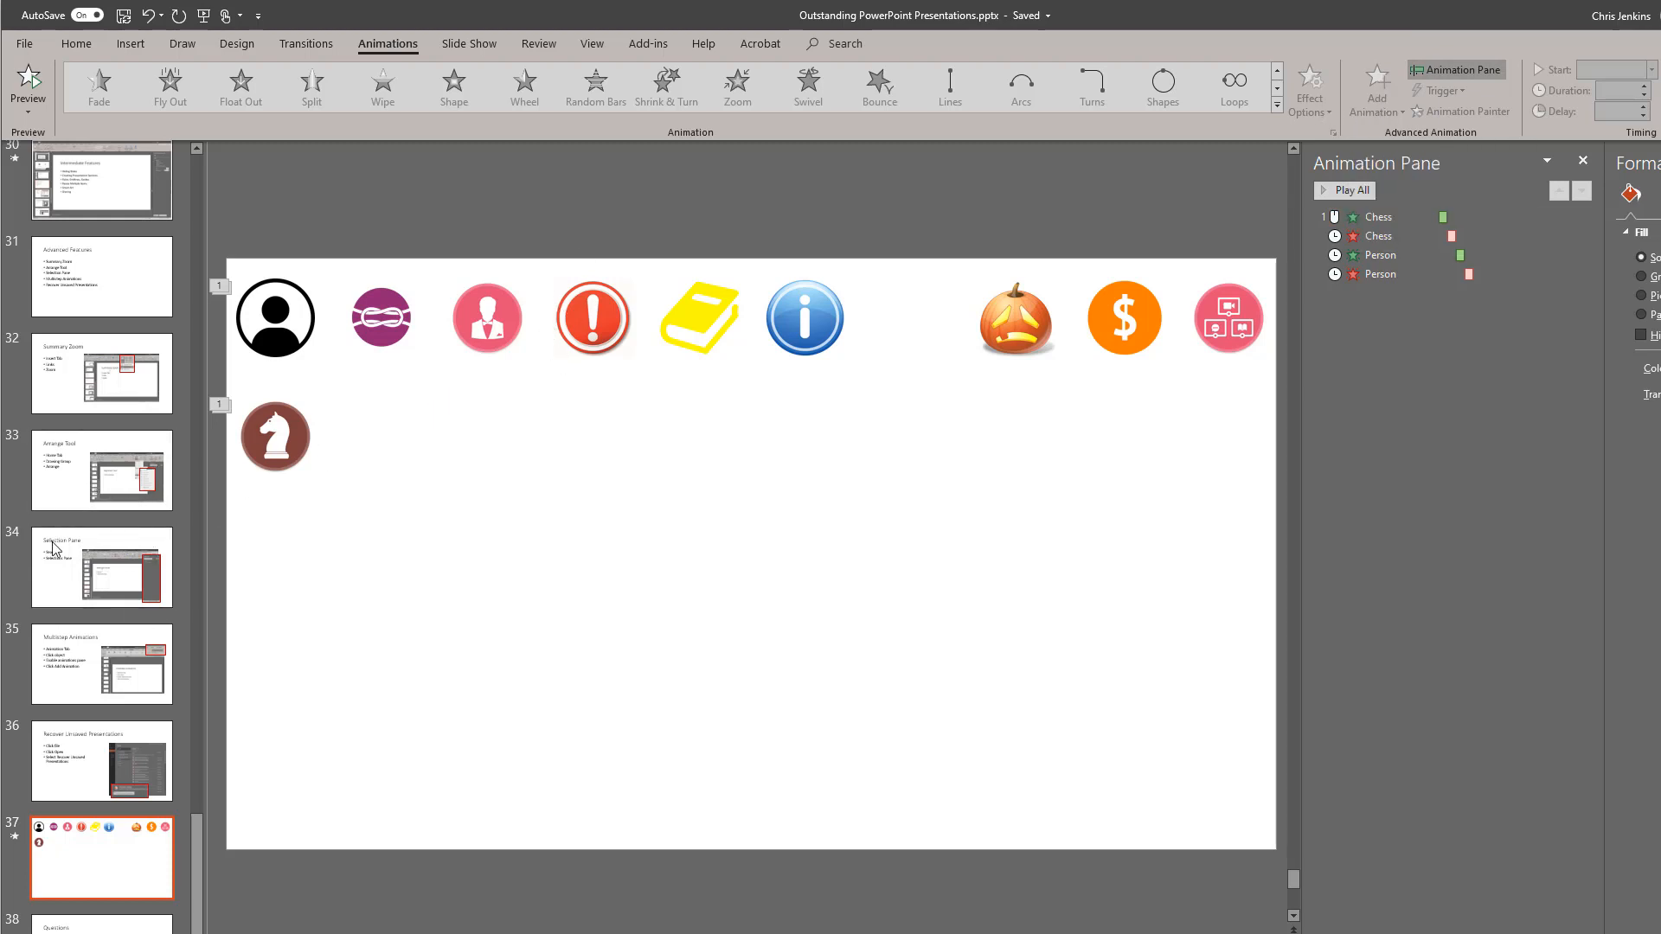
Go to the Recover Unsaved Presentations slide and browse the unsaved presentations without opening any
{"action": "left_click", "coordinate": [66, 792]}
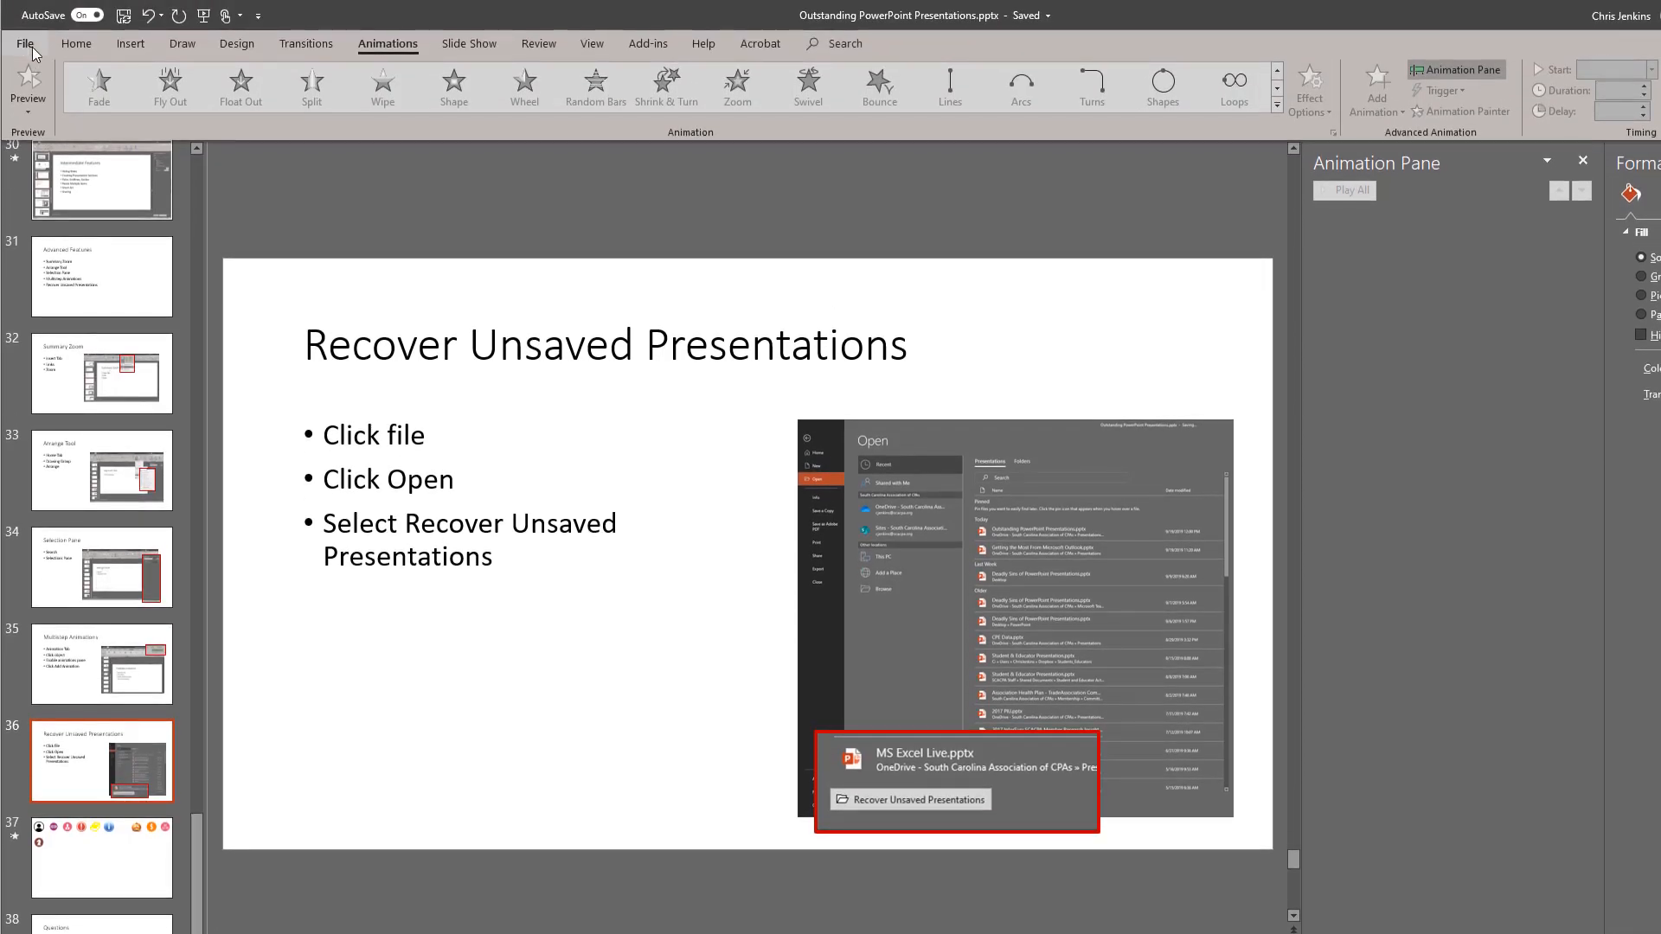
{"action": "left_click", "coordinate": [33, 46]}
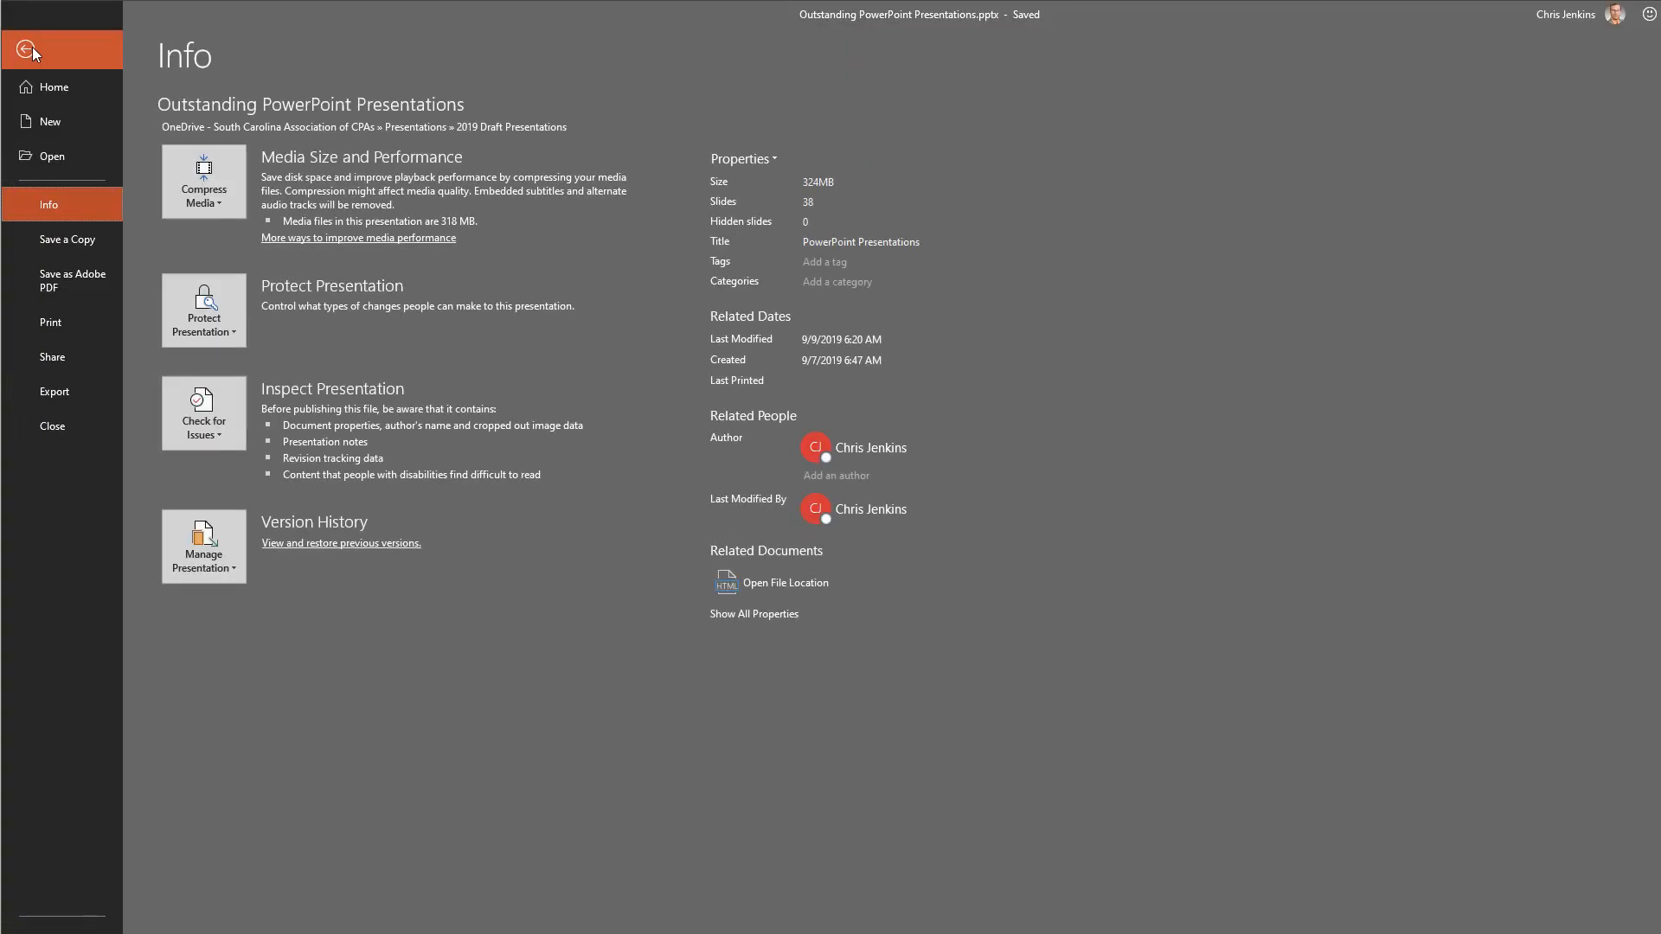
{"action": "left_click", "coordinate": [61, 168]}
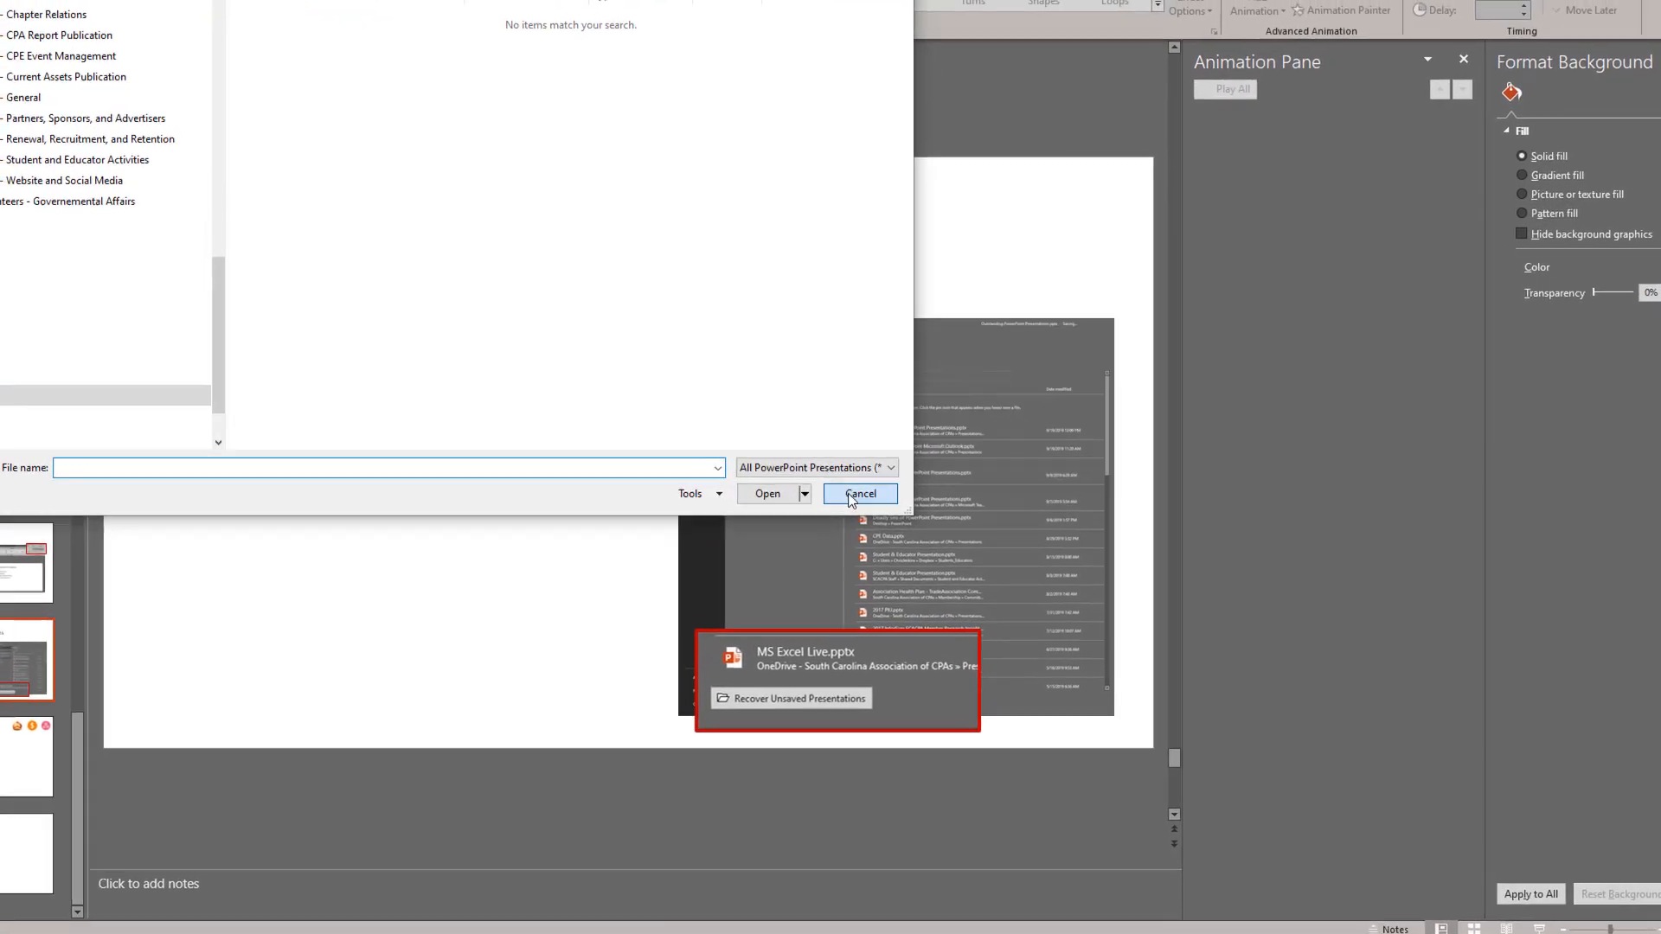
{"action": "left_click", "coordinate": [849, 500]}
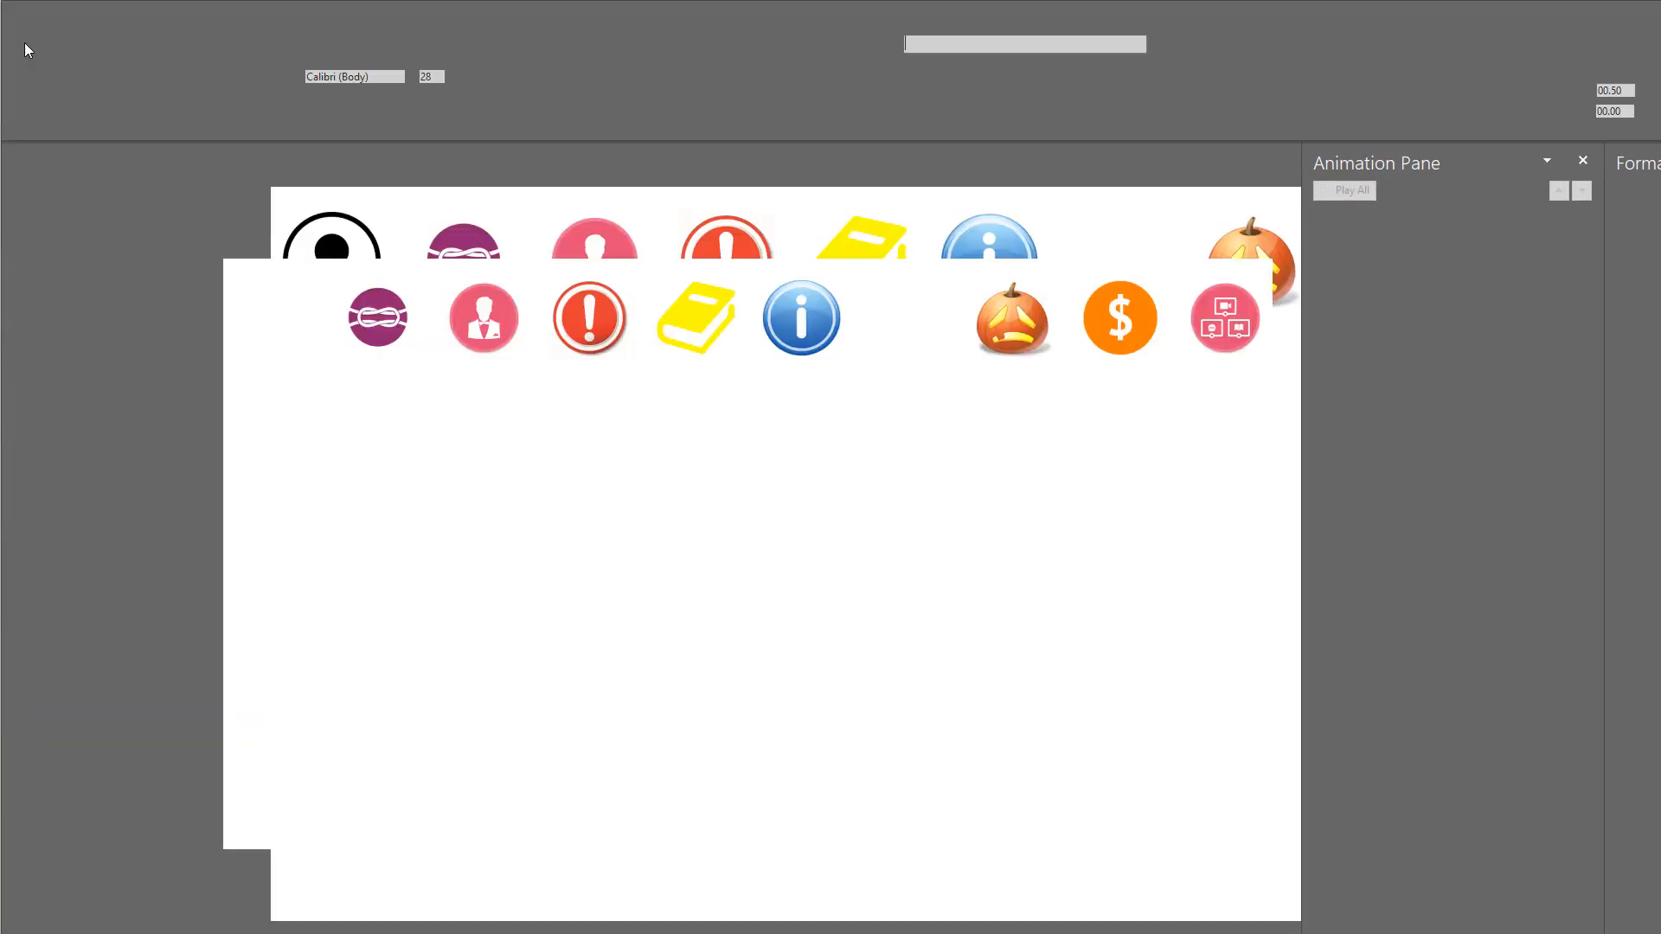
Display the Open page with the recent presentations again
{"action": "left_click", "coordinate": [24, 49]}
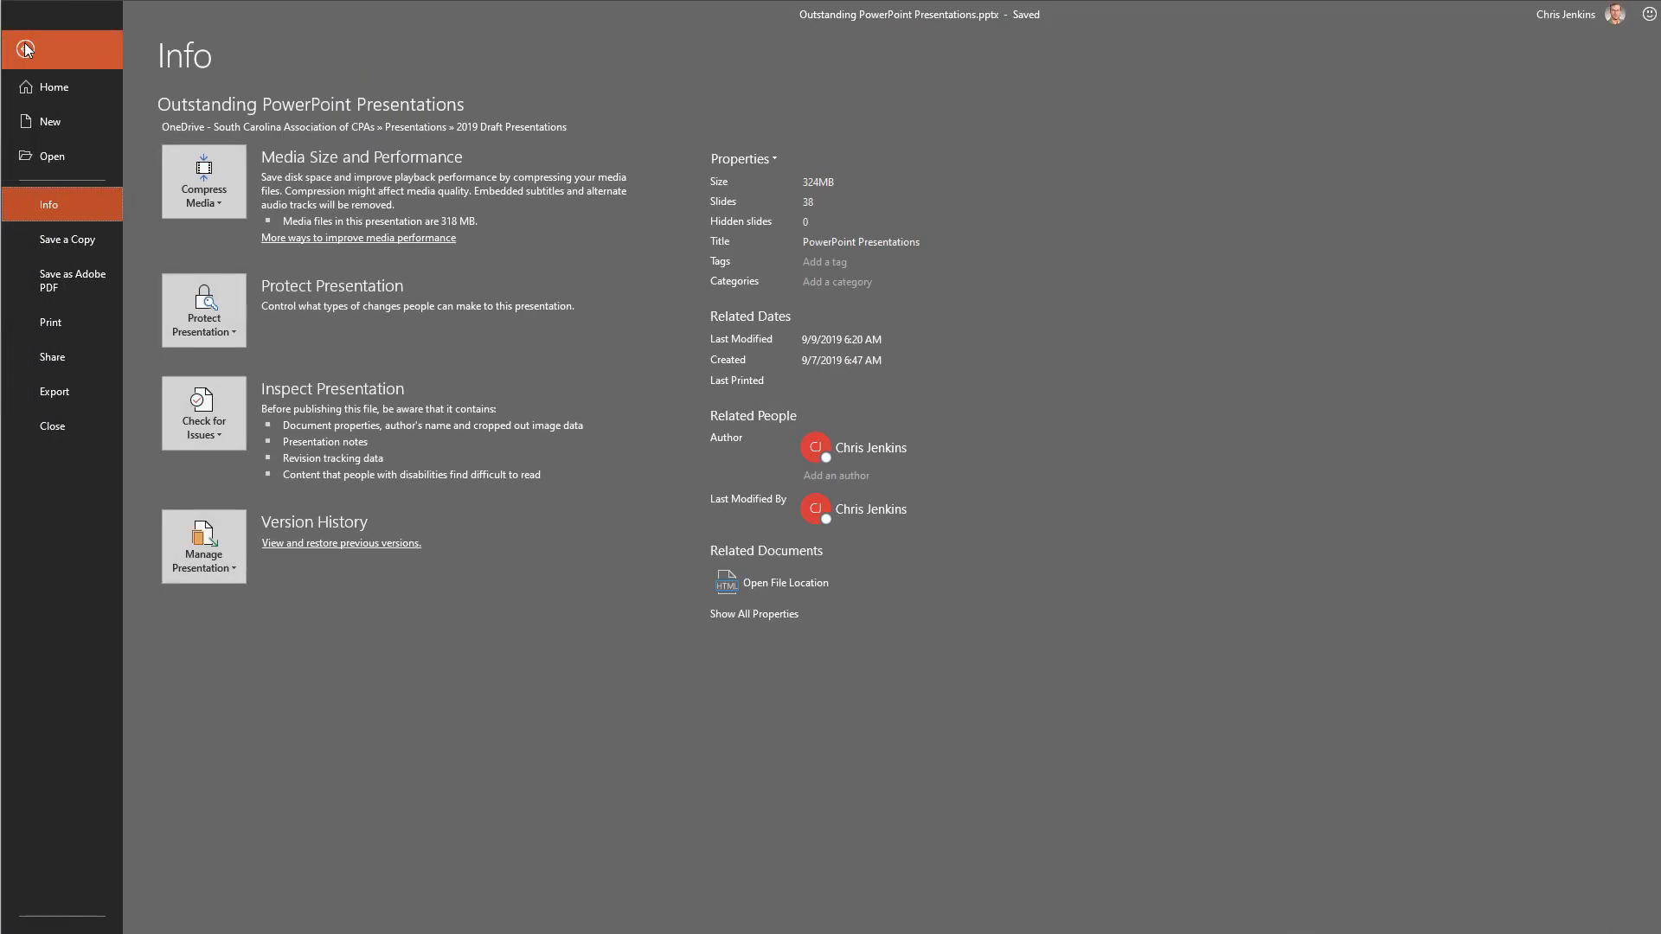
{"action": "left_click", "coordinate": [44, 152]}
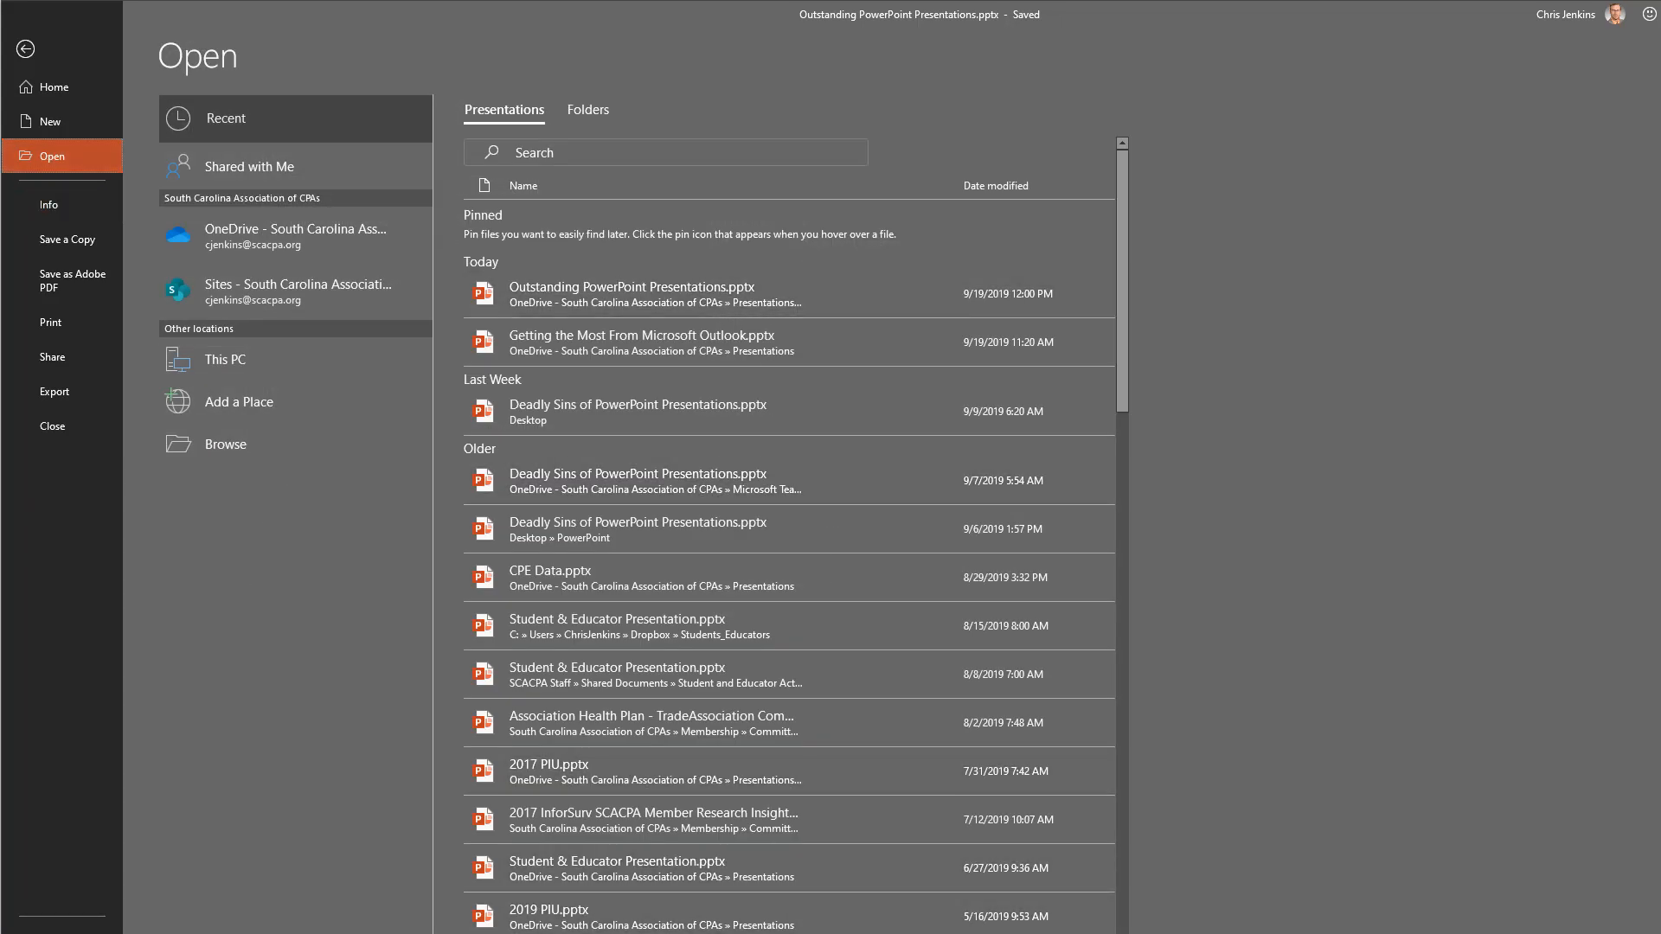